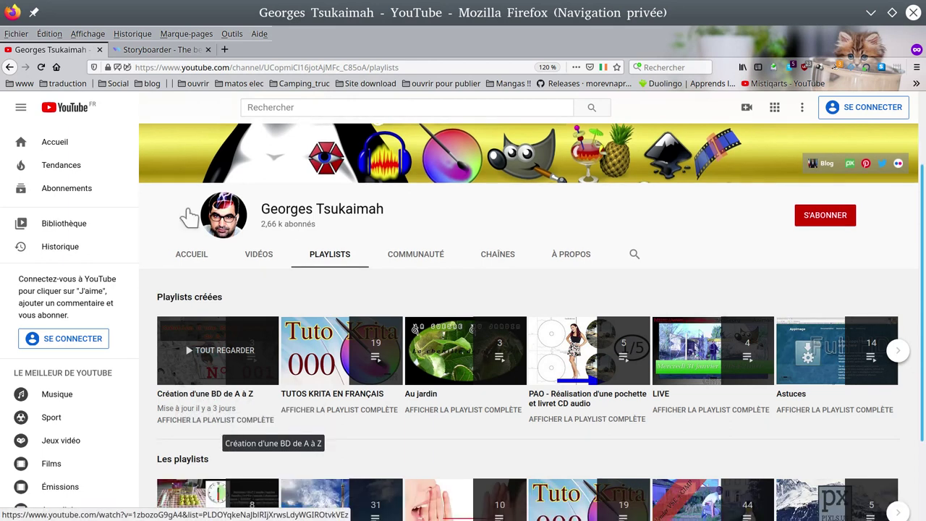
On the Storyboarder page of wonderunit.com, open the free download form and try to request the download link without entering an email.
scroll(186, 213, down, 1)
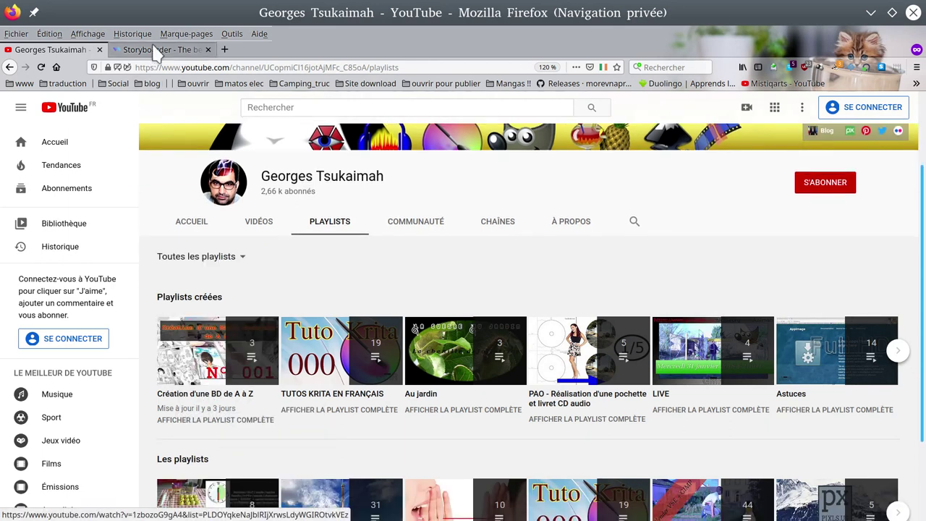
click(154, 48)
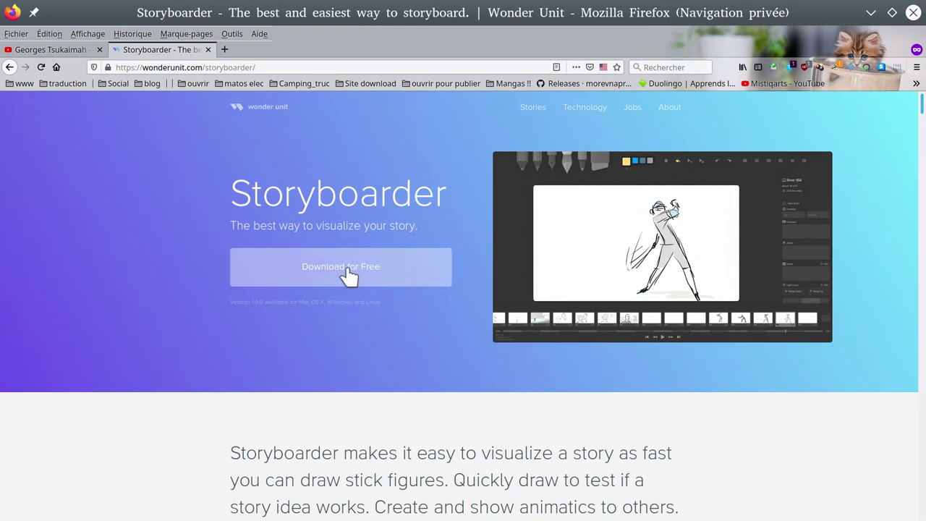
click(350, 269)
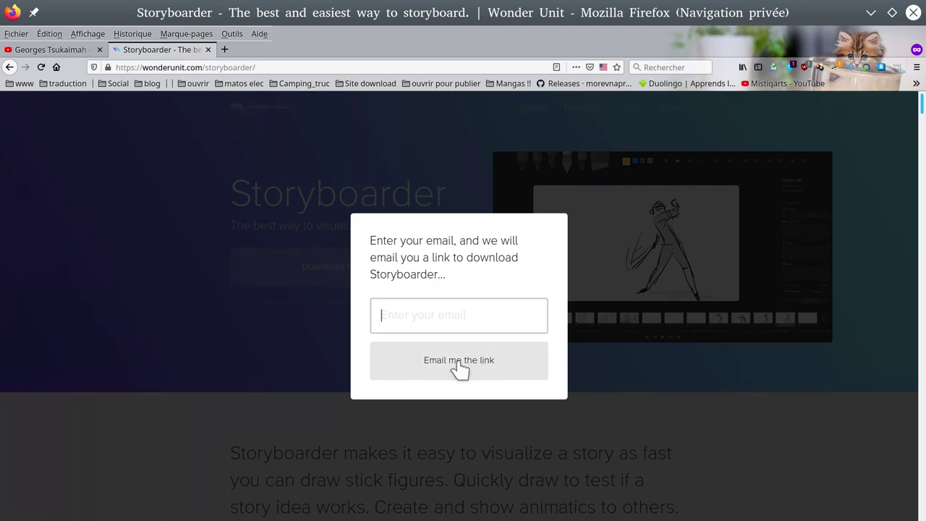
click(464, 369)
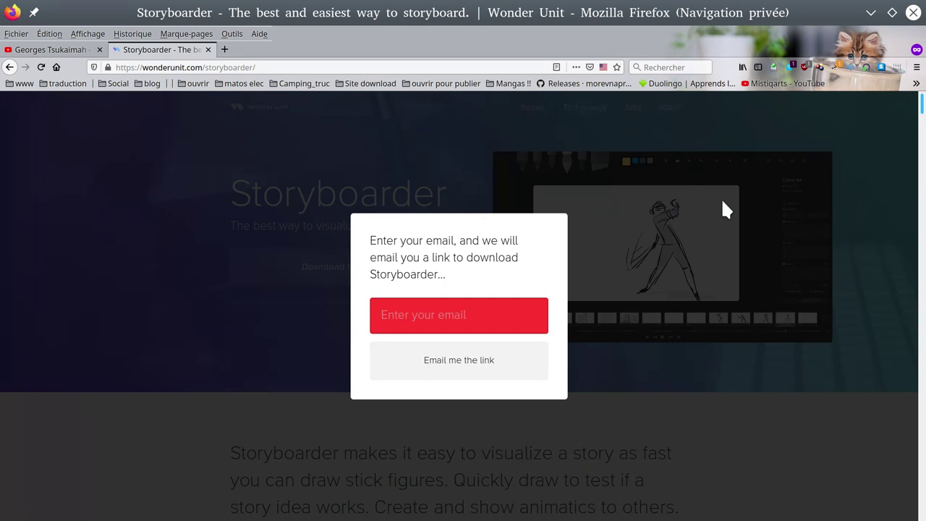
drag(310, 10, 402, 119)
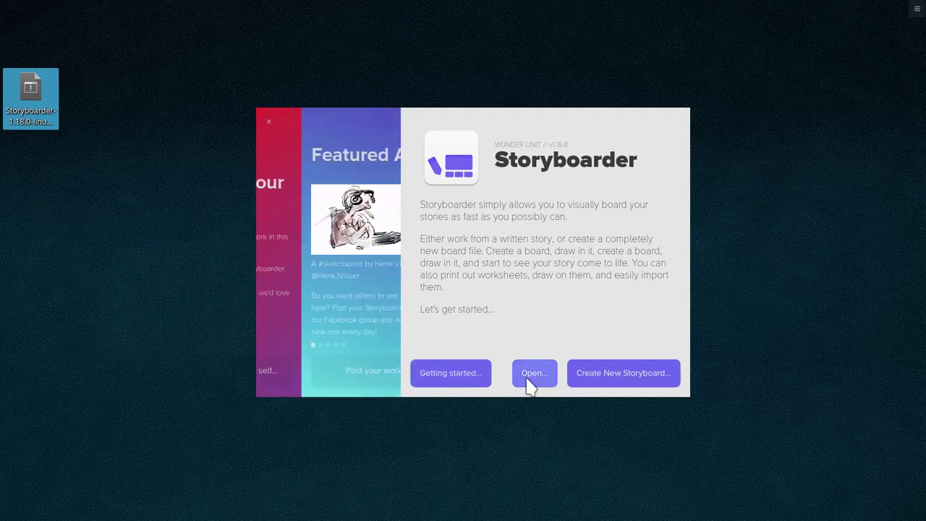
Create a new HD 16:9 storyboard named A1S1 in the desktop folder "Création d'une BD ou Manga de A à Z/storyboard".
click(600, 373)
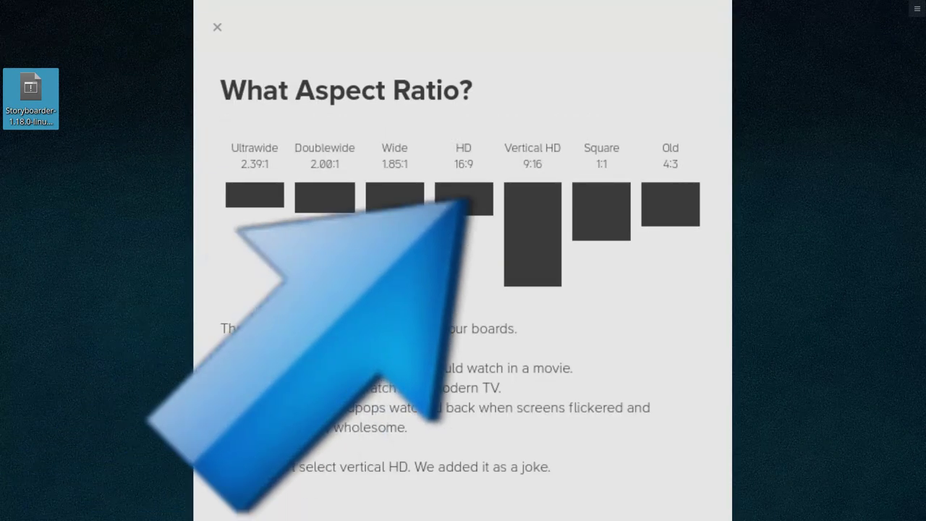
click(464, 199)
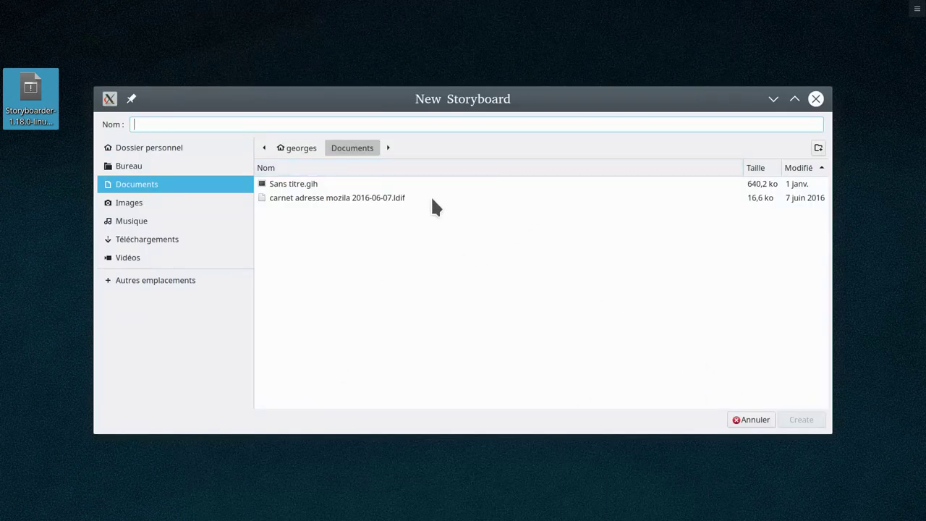
click(148, 167)
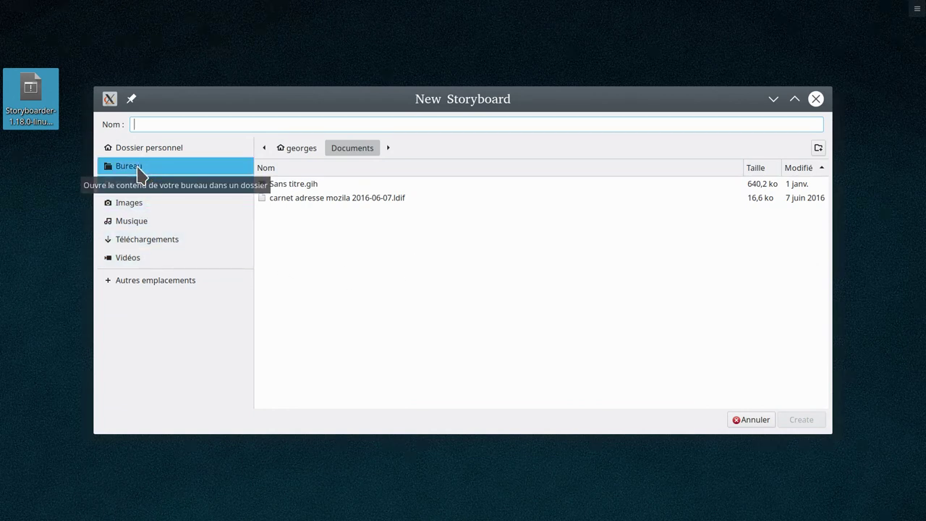
double_click(383, 198)
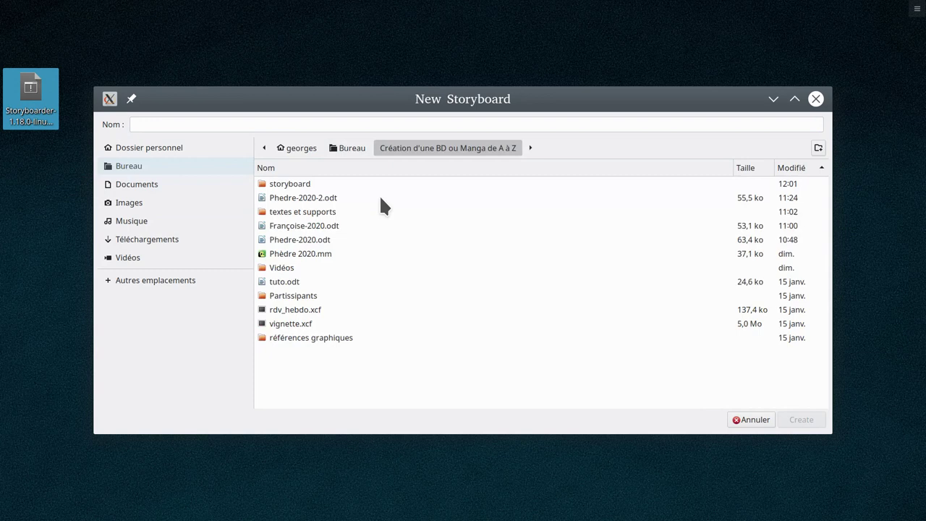
double_click(304, 185)
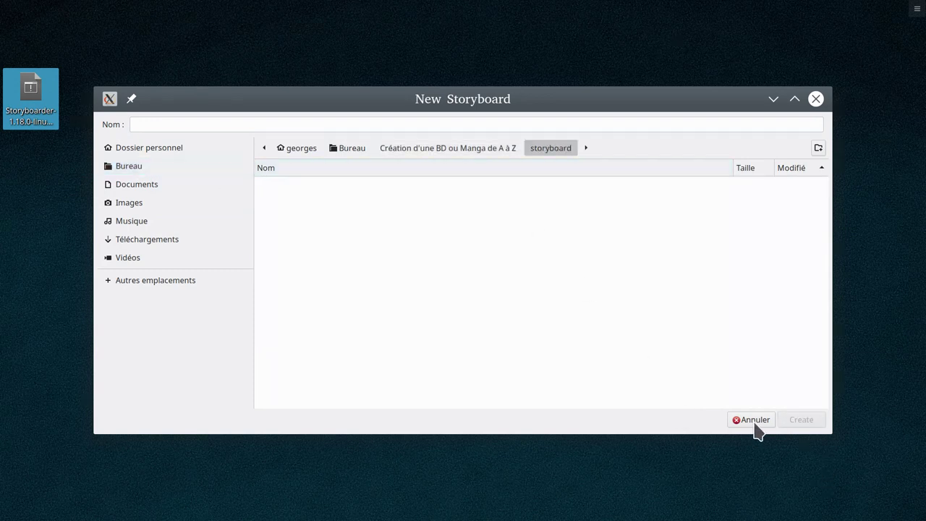
click(222, 125)
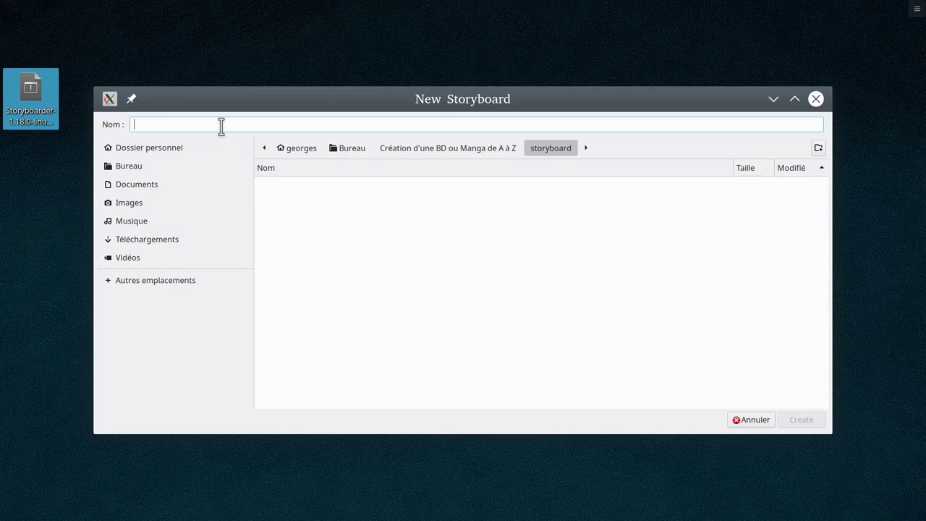
text(A1S)
click(802, 420)
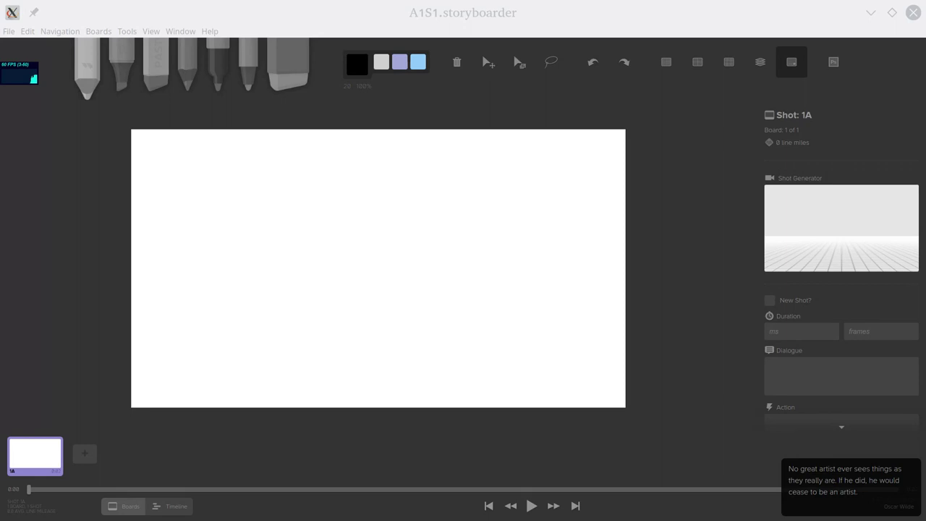
In the application preferences, set the Straight Line Delay to 1500 msecs.
click(105, 14)
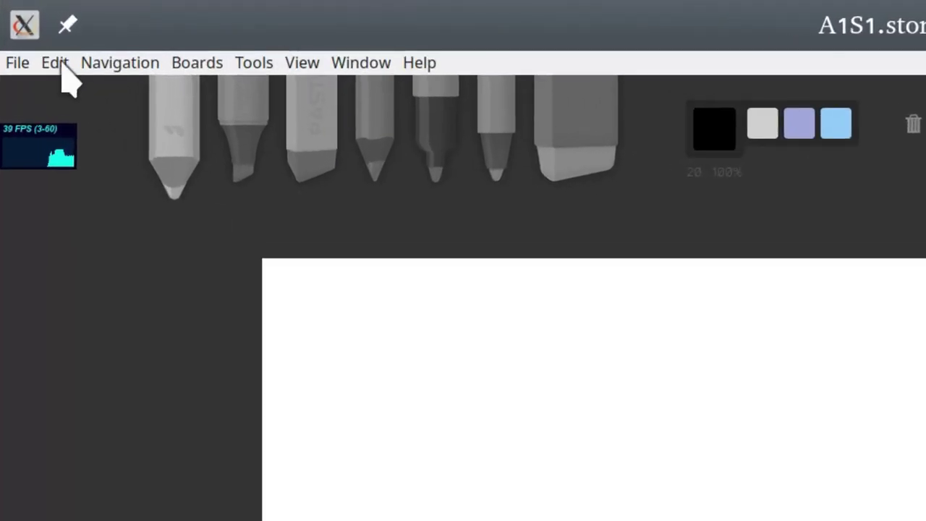
click(55, 64)
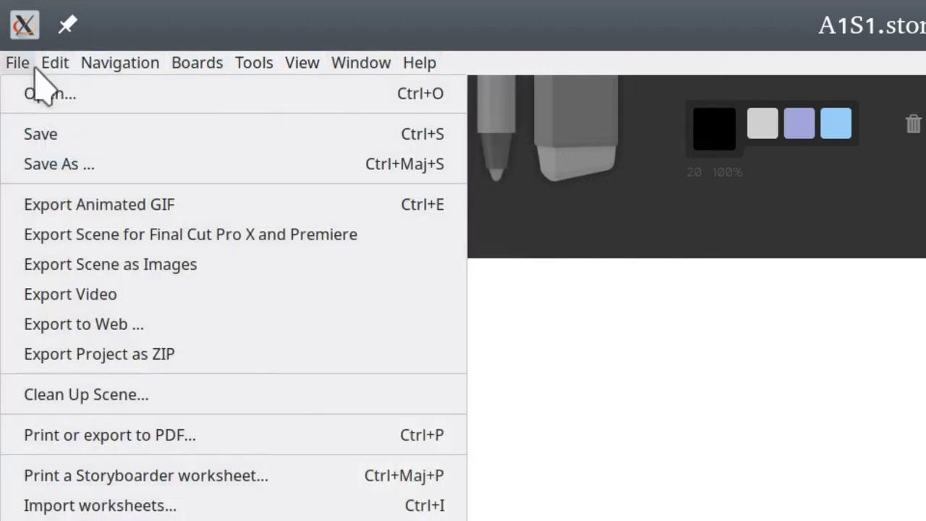
mouse_move(54, 71)
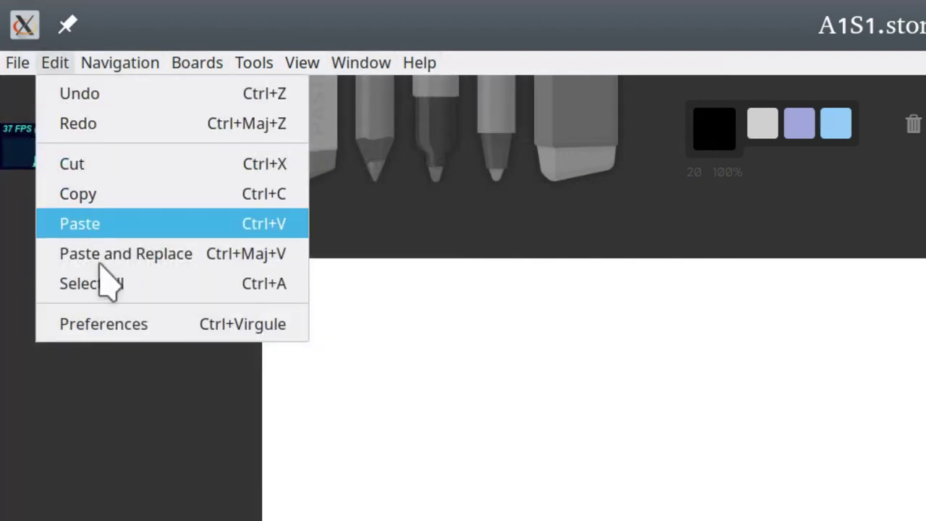
click(105, 325)
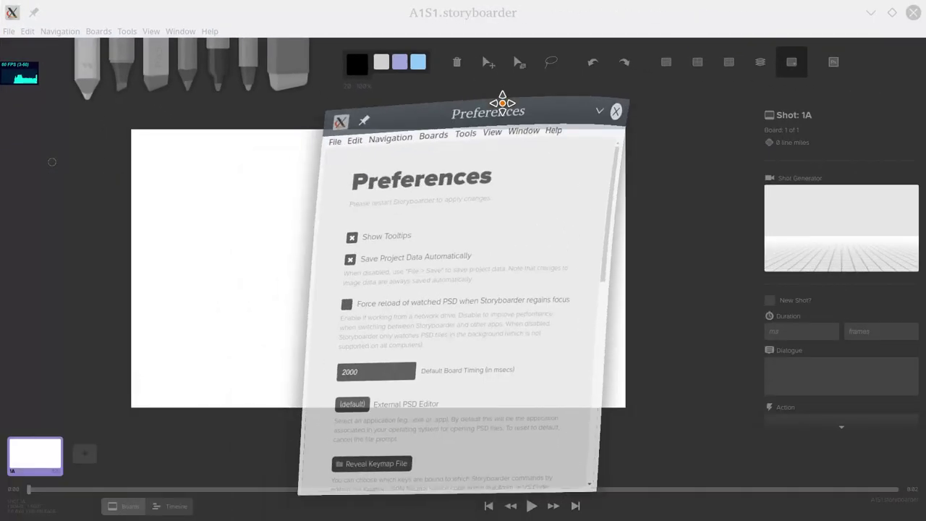
drag(501, 92, 488, 48)
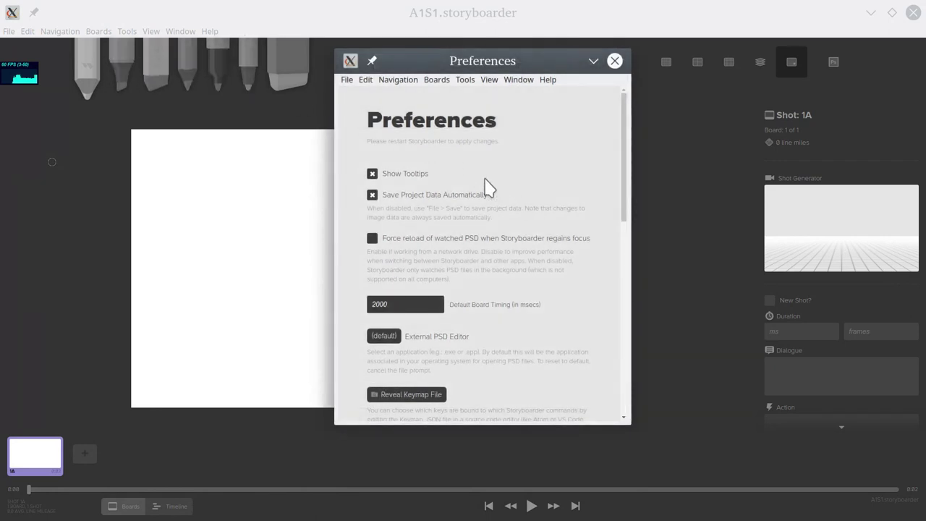
scroll(431, 202, down, 2)
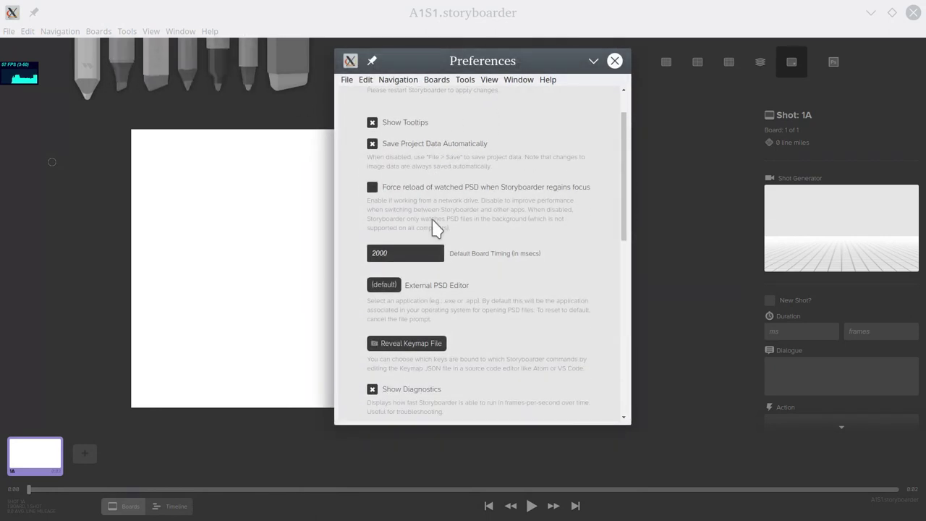
scroll(451, 207, up, 1)
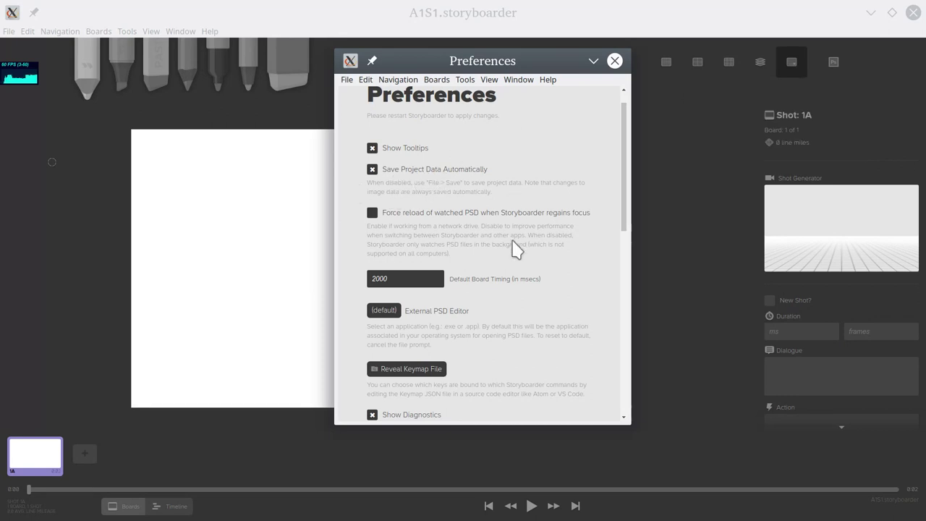
scroll(513, 248, down, 5)
scroll(512, 249, down, 1)
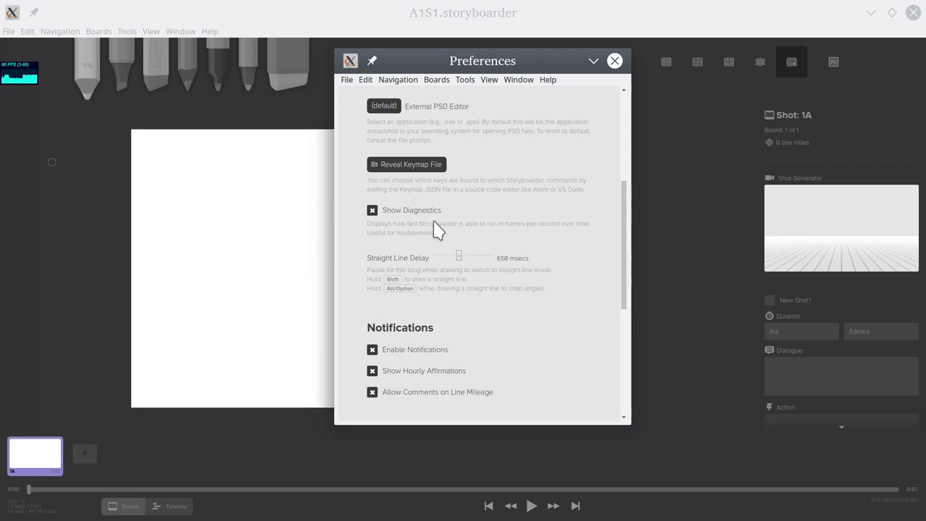
drag(458, 259, 515, 267)
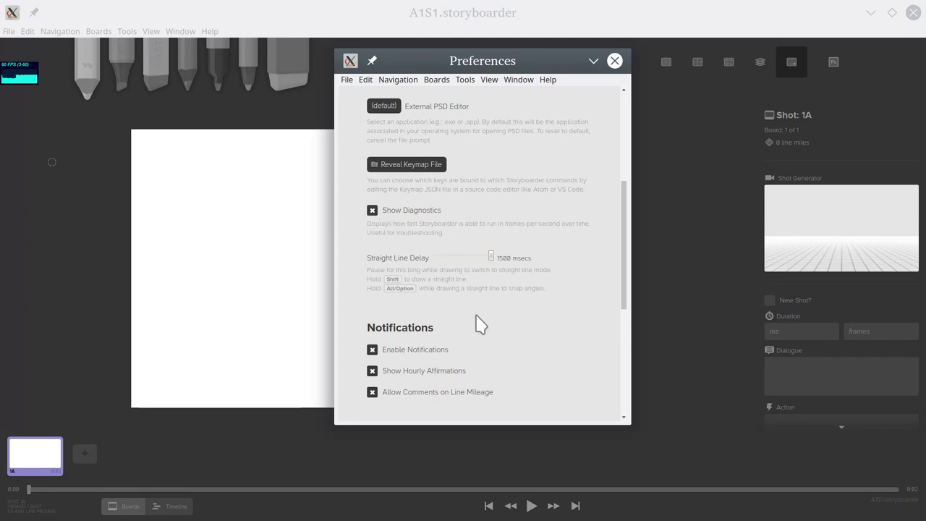
Review the Notifications, Sounds and Performance Enhancements preferences, and close the Preferences window.
scroll(483, 334, down, 3)
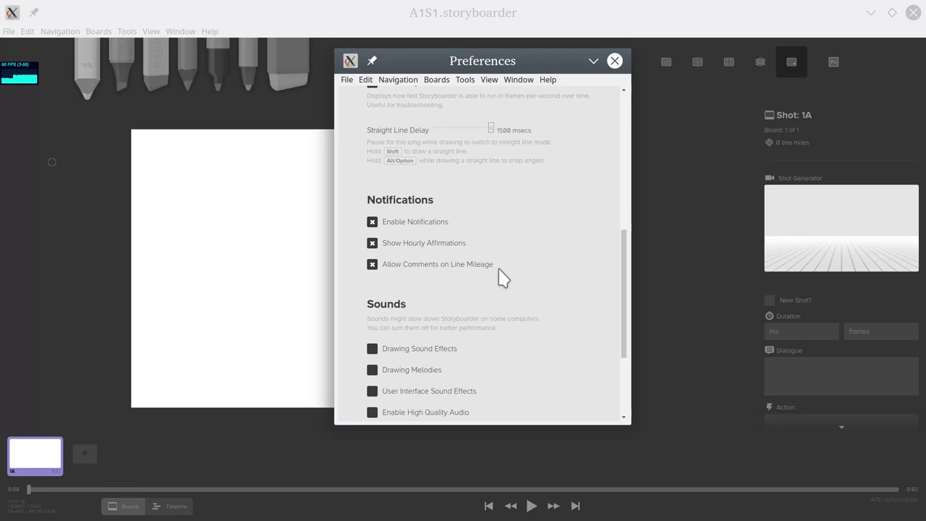
scroll(490, 273, down, 3)
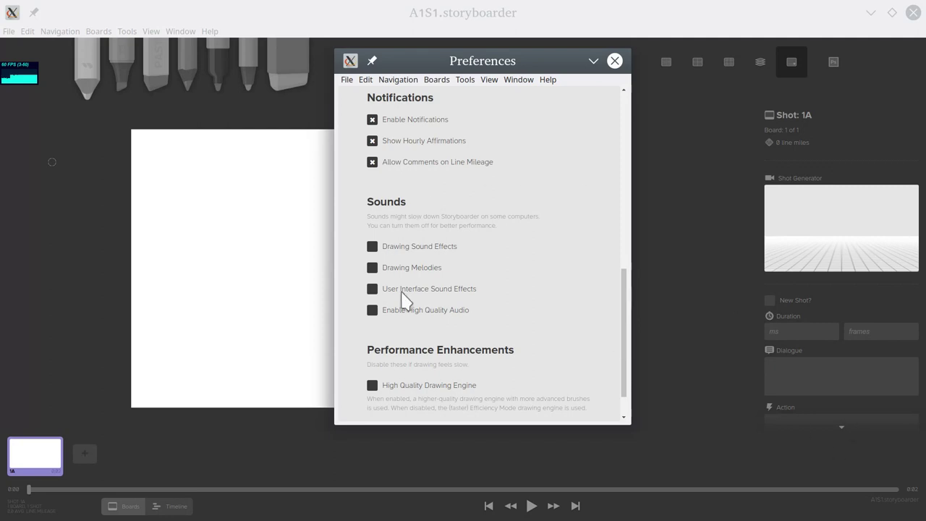
scroll(474, 293, down, 1)
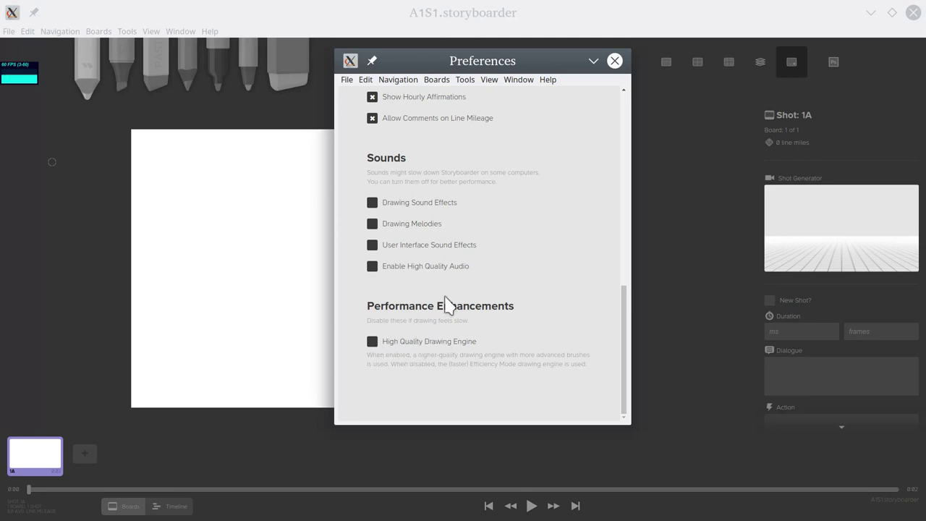
click(614, 61)
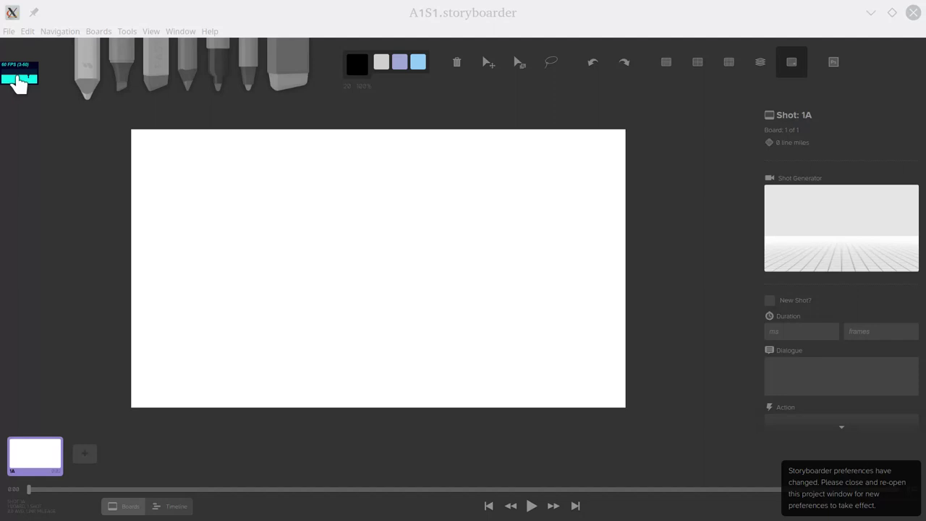
Cycle the diagnostics readout through its display modes, ending on the MS display.
click(18, 82)
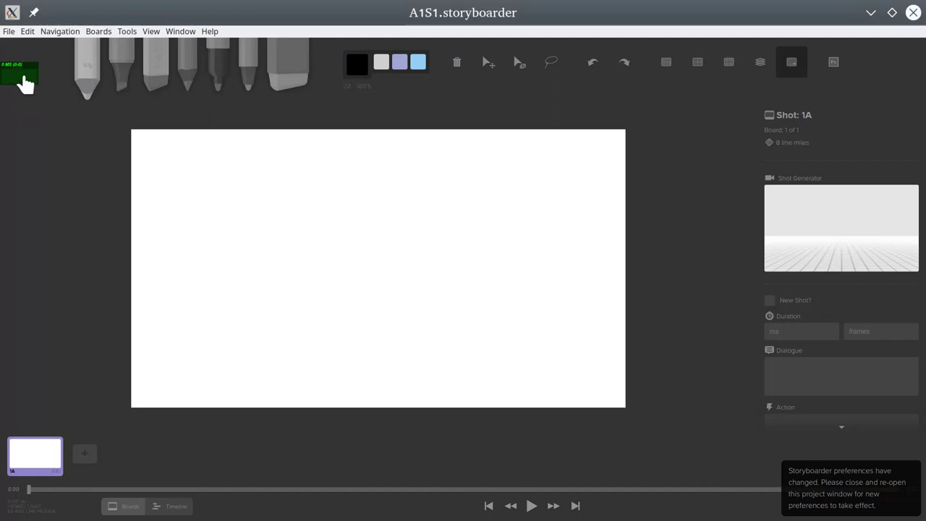
click(20, 80)
click(21, 82)
click(21, 81)
click(21, 81)
click(21, 81)
click(21, 81)
click(22, 81)
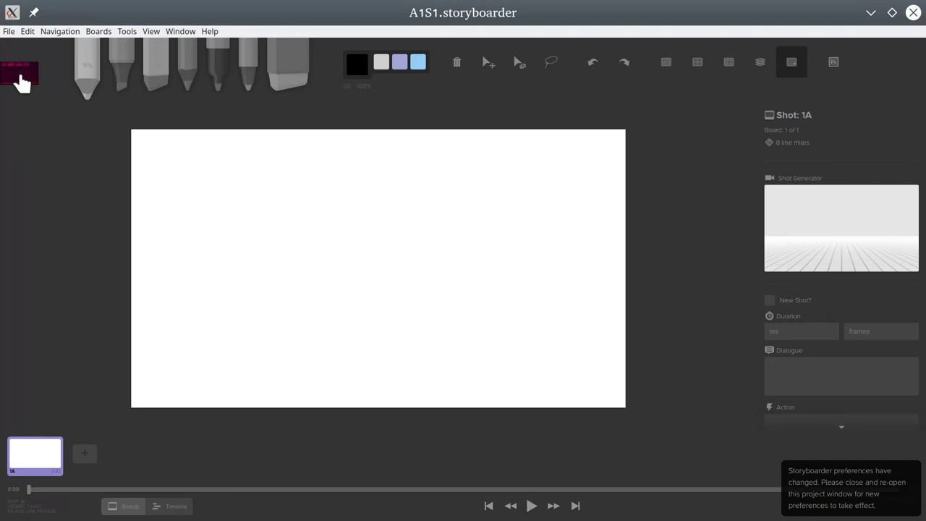
click(22, 81)
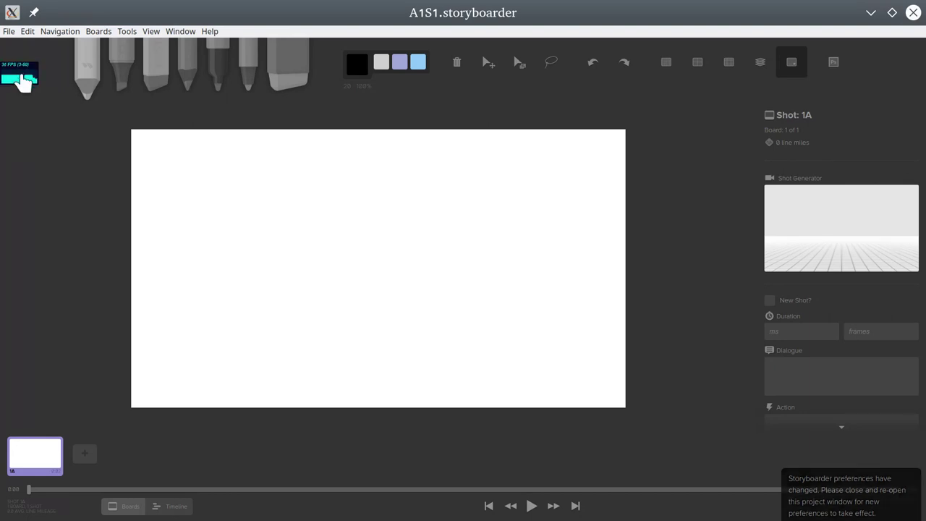
click(22, 81)
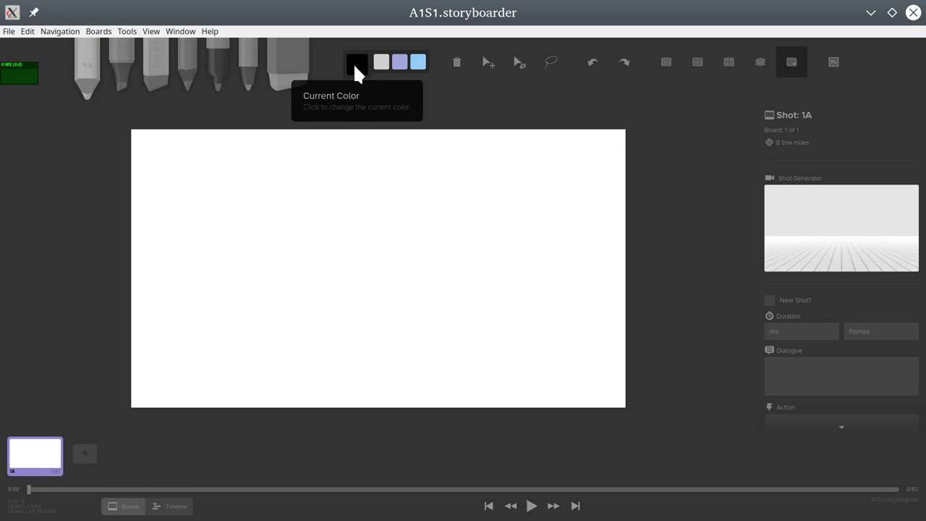
Try the light gray palette color, and change the current drawing color to Cornflower Blue (#03A9F4).
click(357, 66)
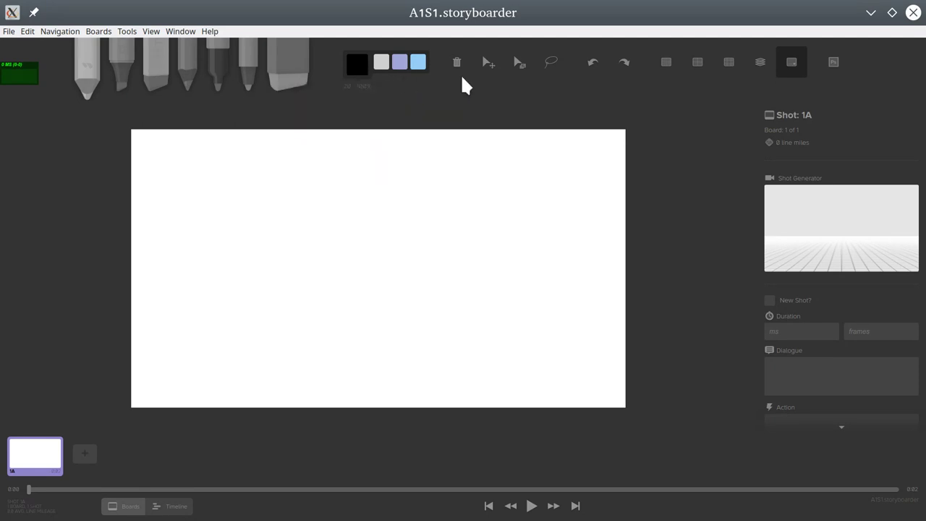
click(384, 67)
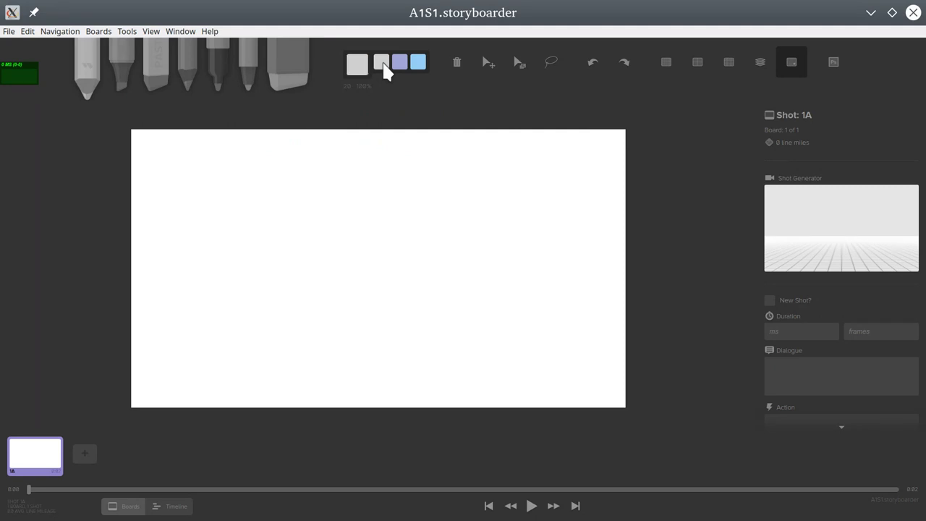
click(359, 69)
click(333, 120)
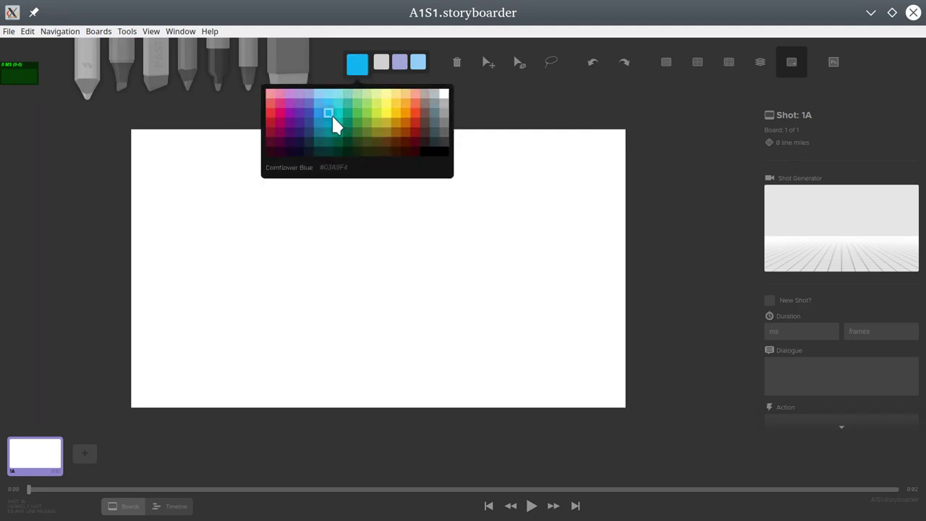
Switch the current color through the light gray and lavender palette swatches, ending on the light blue one.
click(357, 69)
click(383, 65)
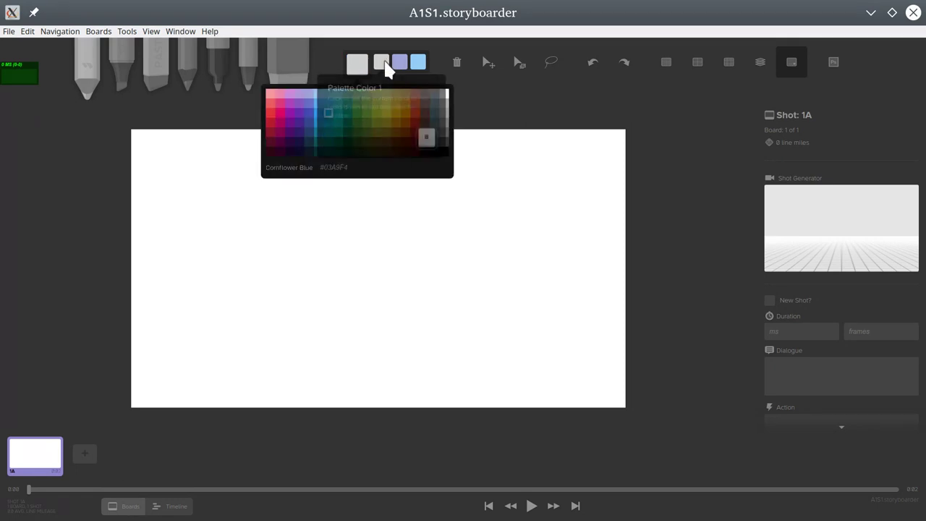
click(399, 65)
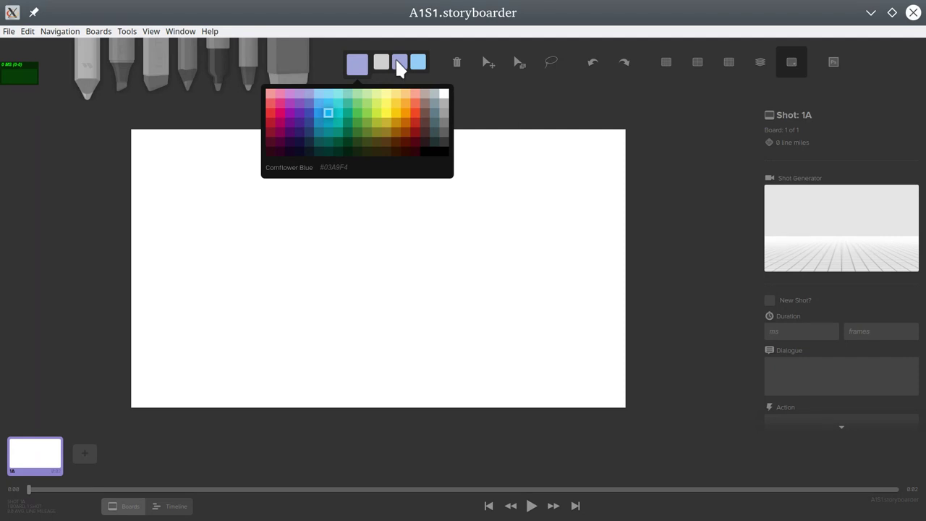
click(418, 63)
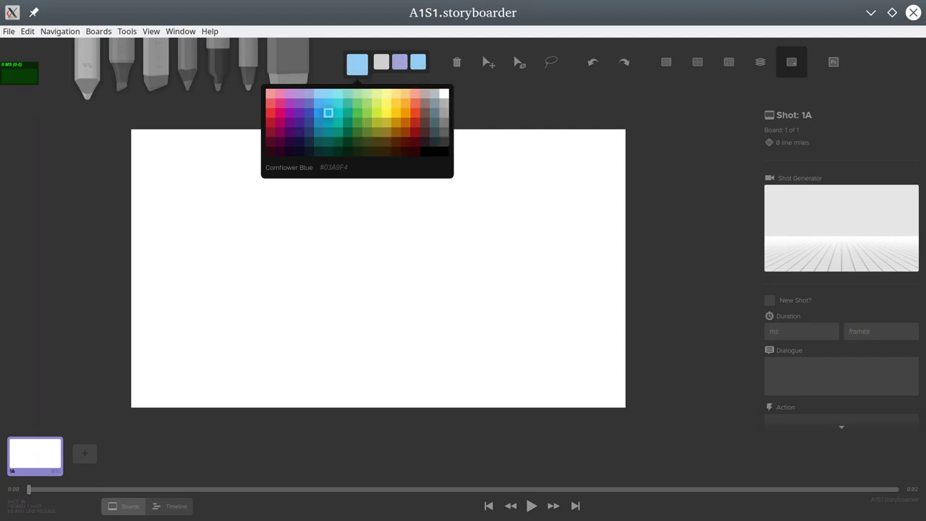
Make light gray the current drawing color, and set the first palette color to Pink (#E91E63).
click(383, 65)
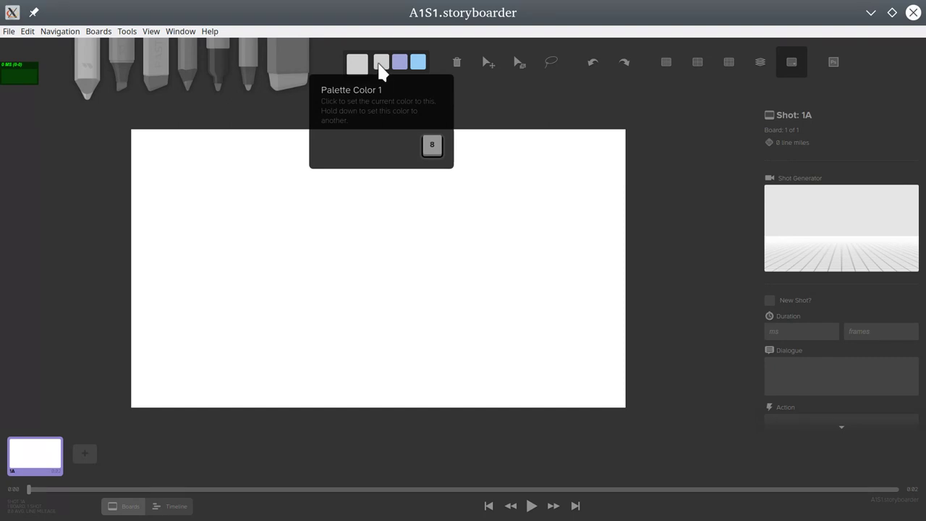
click(381, 70)
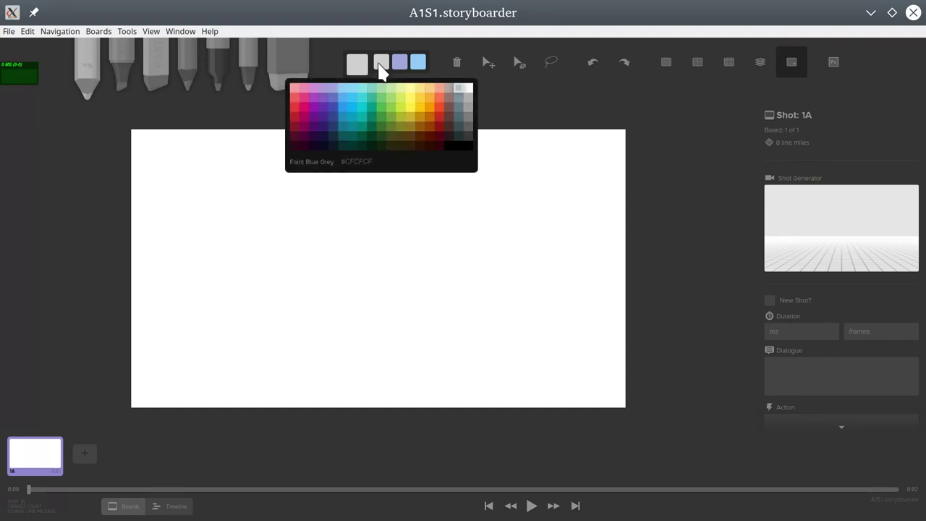
click(304, 108)
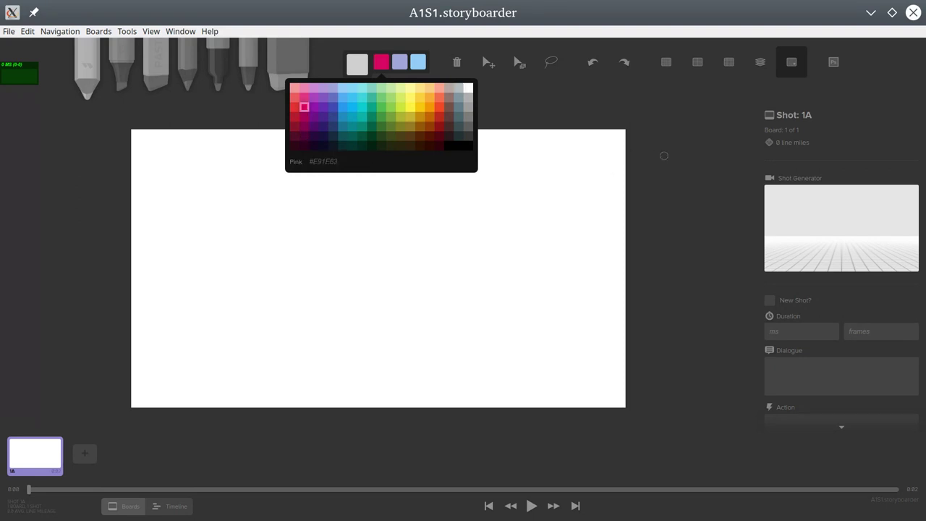
click(664, 156)
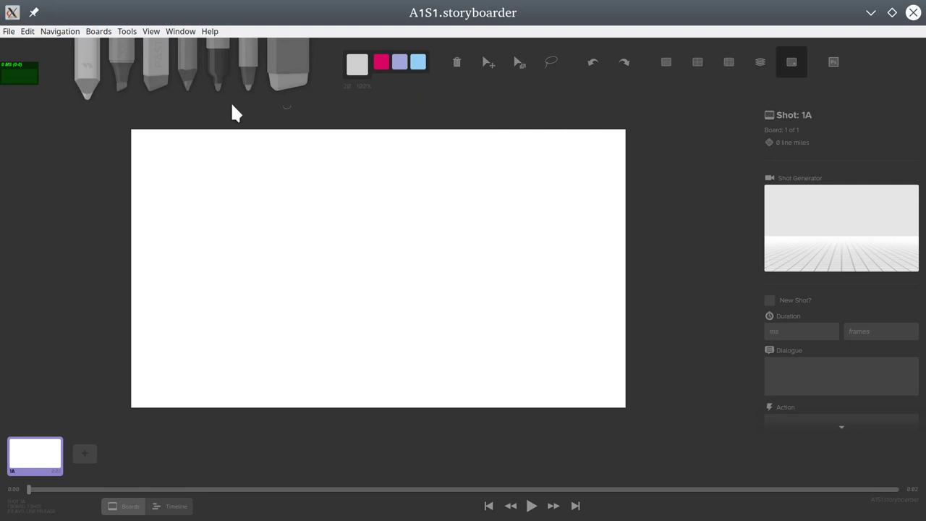
Set the second palette color to black.
click(356, 65)
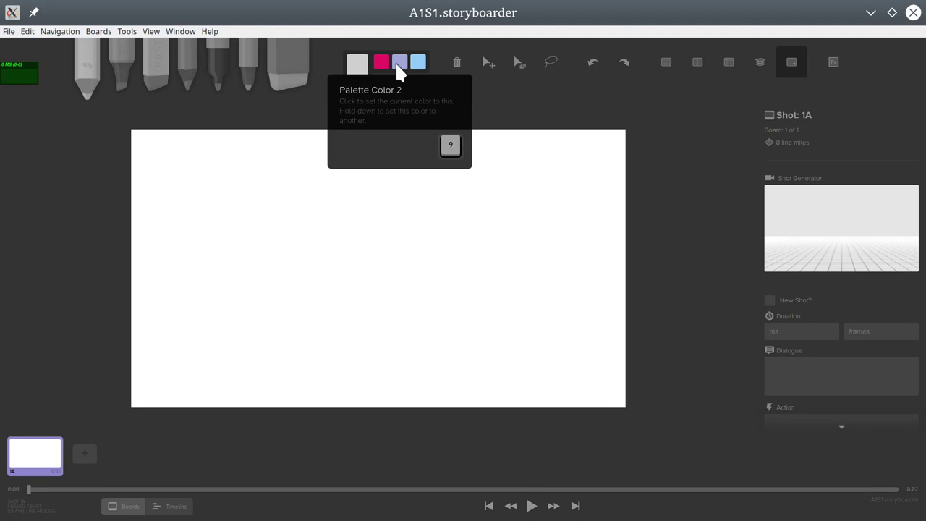
click(398, 64)
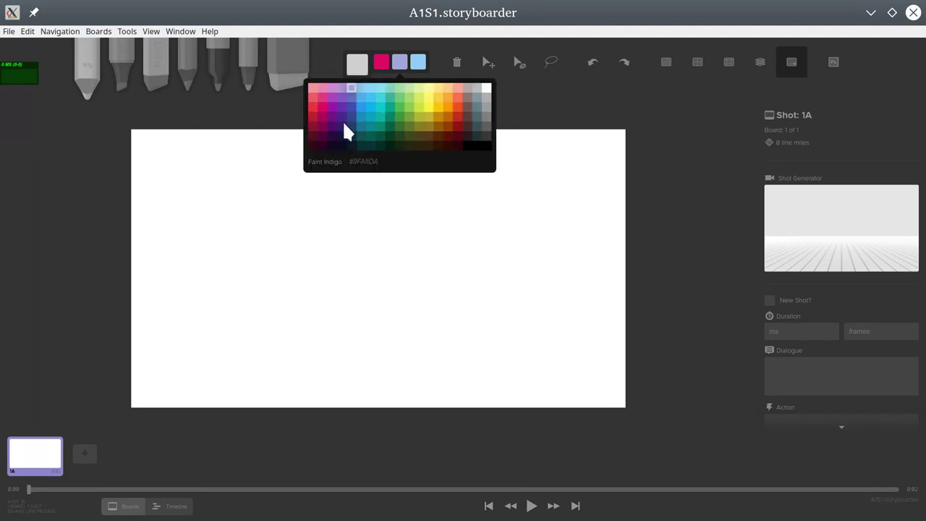
click(577, 109)
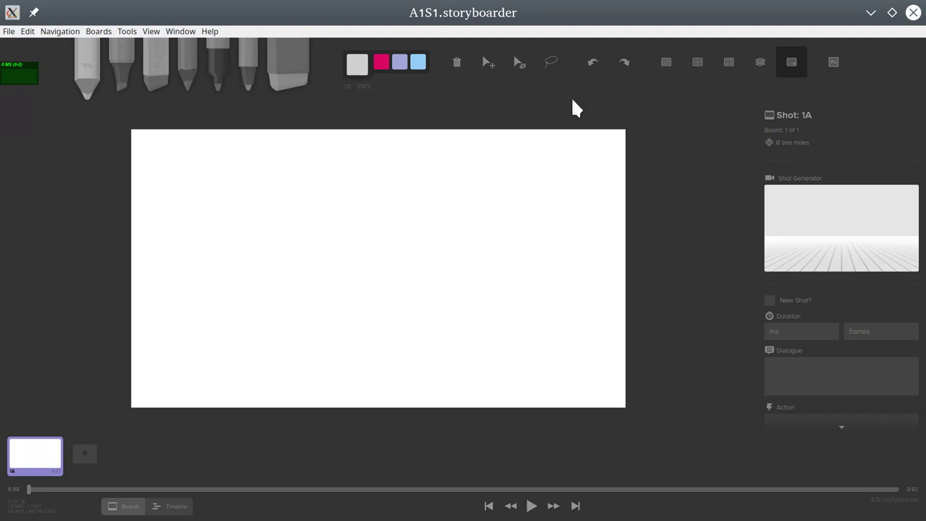
click(405, 69)
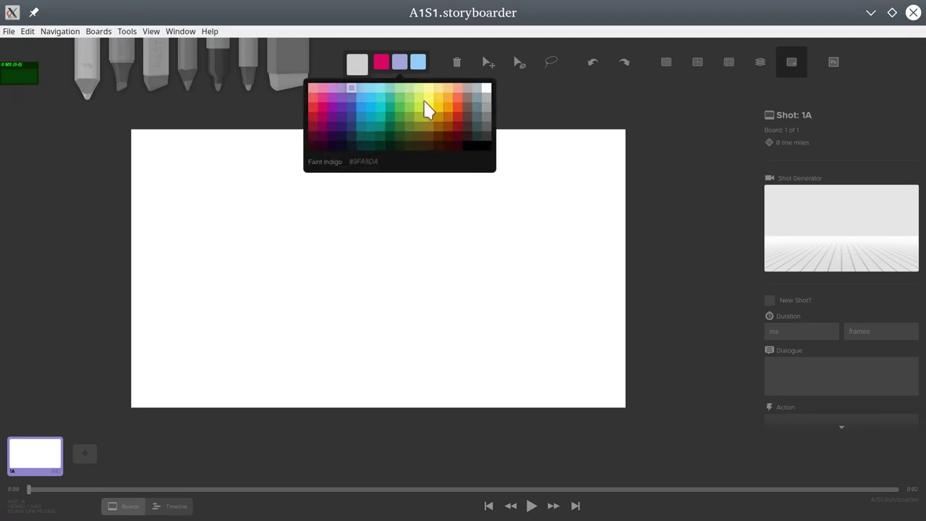
click(488, 147)
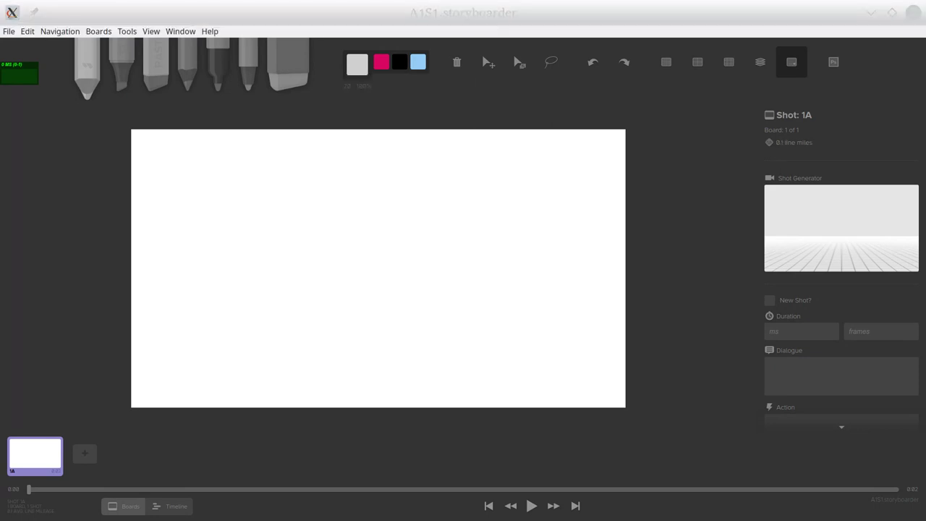
Draw two light gray strokes forming a corner with the light pencil, and a vertical light blue stroke beside them with the brush.
click(84, 86)
drag(158, 149, 165, 293)
drag(157, 152, 227, 145)
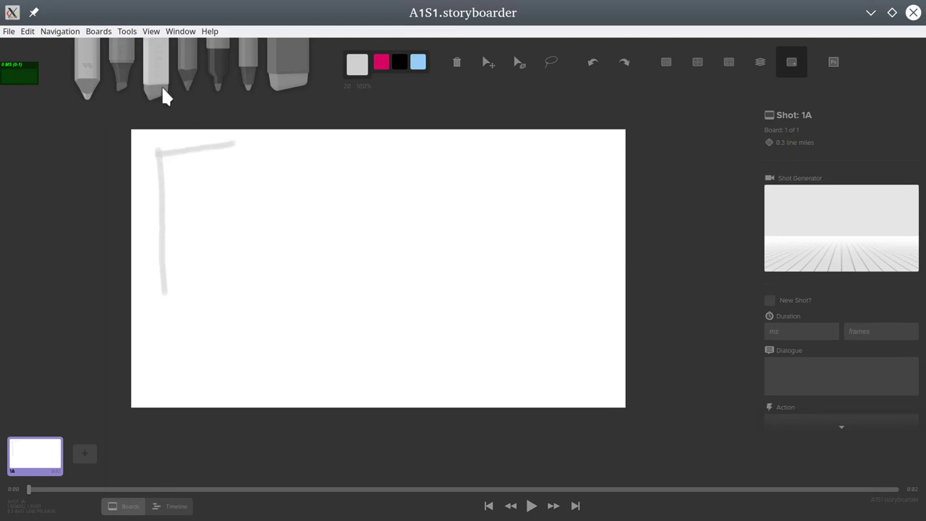
click(120, 86)
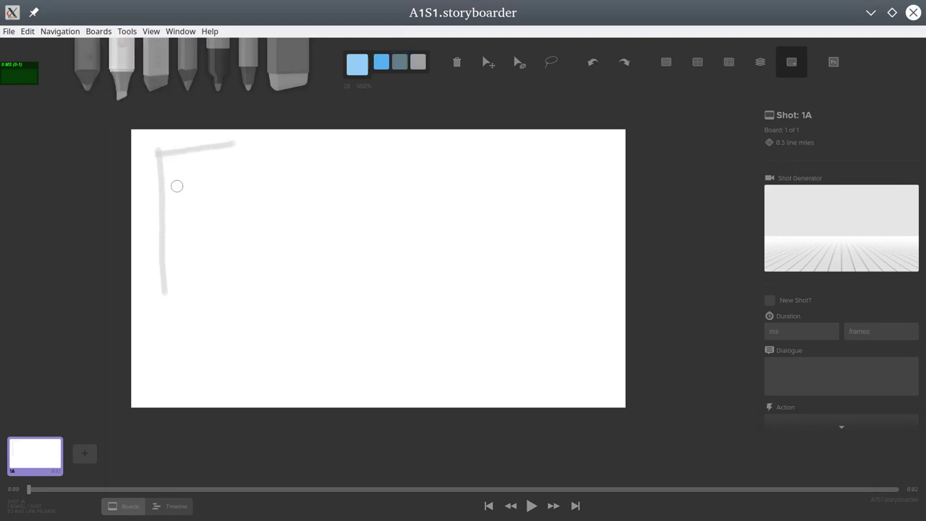
drag(179, 177, 181, 269)
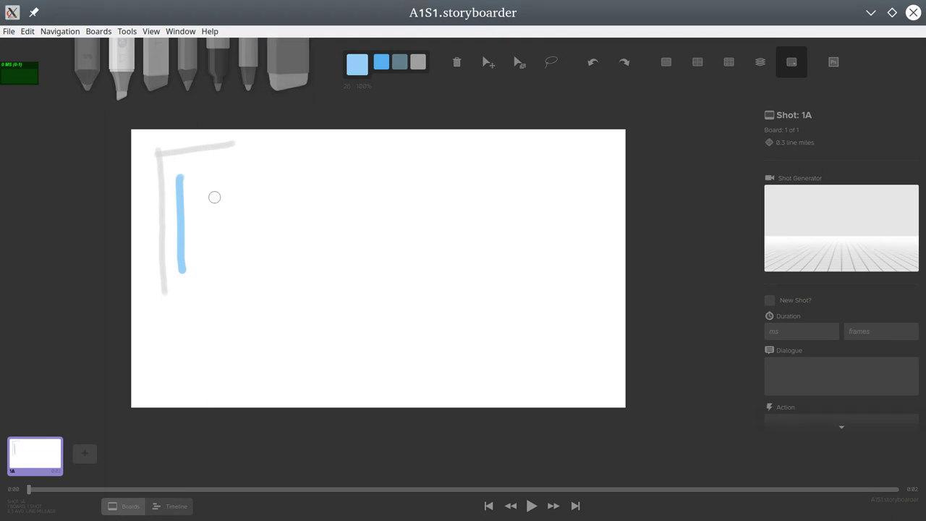
Shade a thick patch beside the blue stroke with the Pastel tool, setting its color to black (#000000) for the first strokes.
click(150, 78)
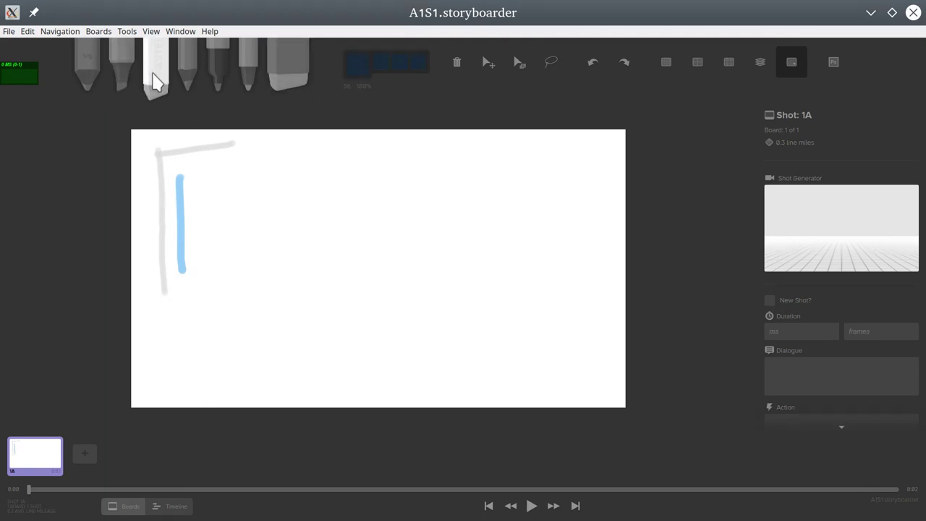
click(354, 71)
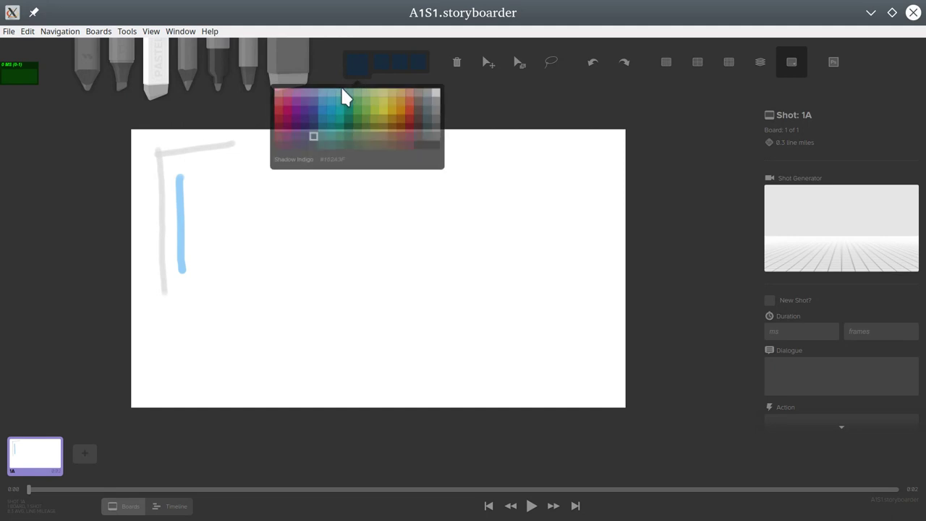
click(438, 152)
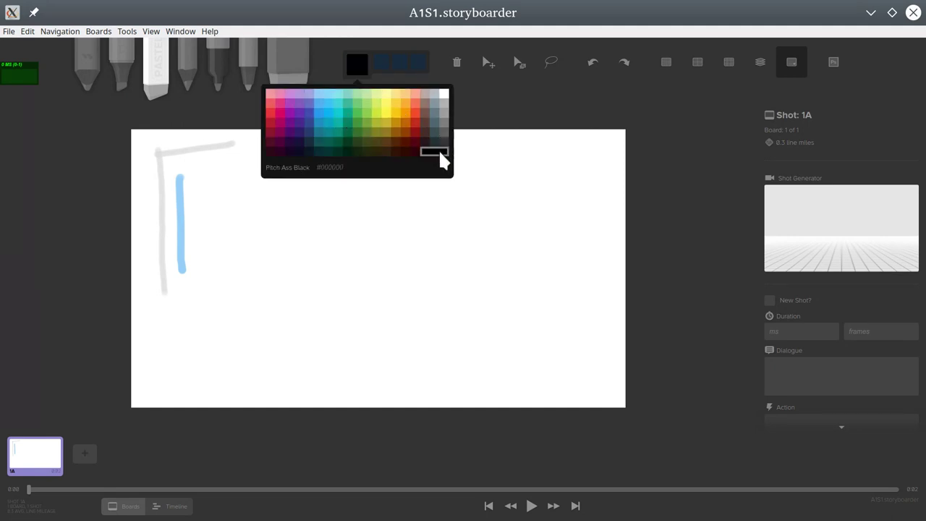
mouse_move(225, 192)
mouse_down()
mouse_move(209, 266)
mouse_move(230, 218)
mouse_move(225, 242)
mouse_up()
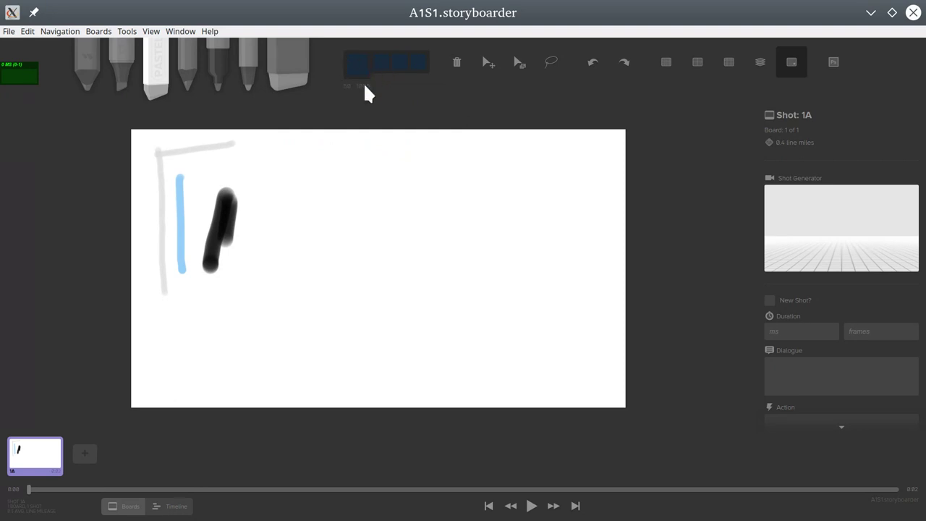
mouse_move(234, 205)
mouse_down()
mouse_move(217, 199)
mouse_move(225, 250)
mouse_move(244, 222)
mouse_move(240, 255)
mouse_up()
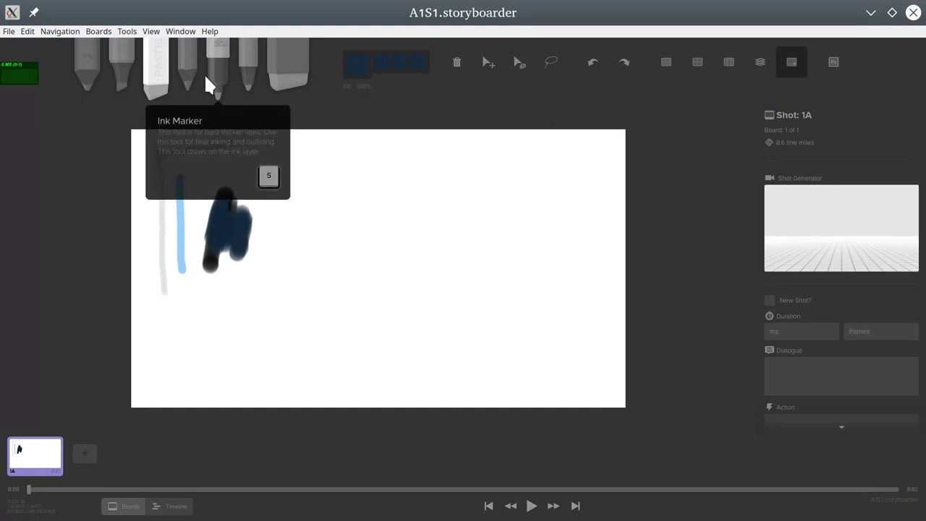
Sketch a cube in perspective over the test strokes and a small stick figure to its right with the dark pencil.
click(188, 85)
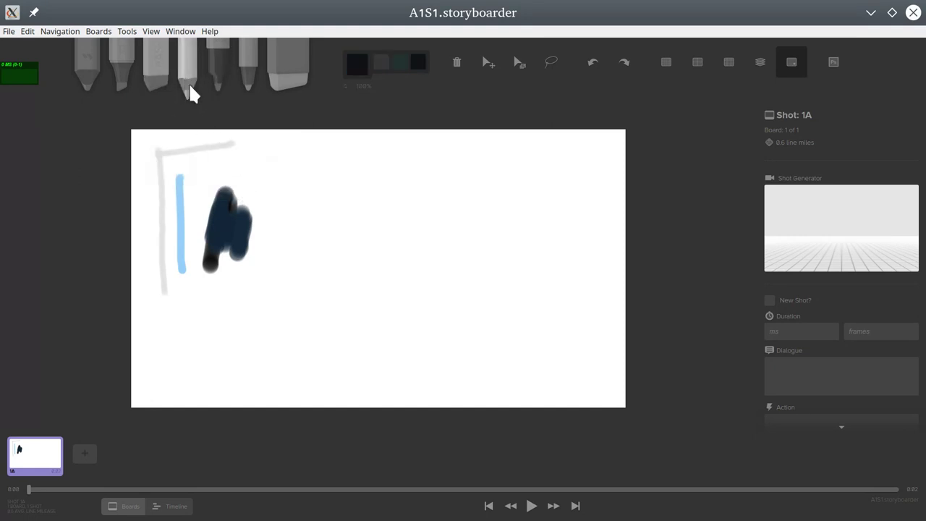
drag(245, 178, 234, 207)
drag(185, 250, 182, 359)
drag(186, 250, 278, 184)
drag(185, 253, 277, 231)
mouse_move(272, 184)
mouse_down()
mouse_move(341, 172)
mouse_move(275, 235)
mouse_move(277, 331)
mouse_up()
drag(176, 347, 282, 336)
drag(341, 180, 339, 271)
drag(276, 337, 340, 265)
mouse_move(406, 258)
mouse_down()
mouse_move(415, 306)
mouse_move(429, 276)
mouse_move(401, 335)
mouse_up()
drag(408, 313, 429, 331)
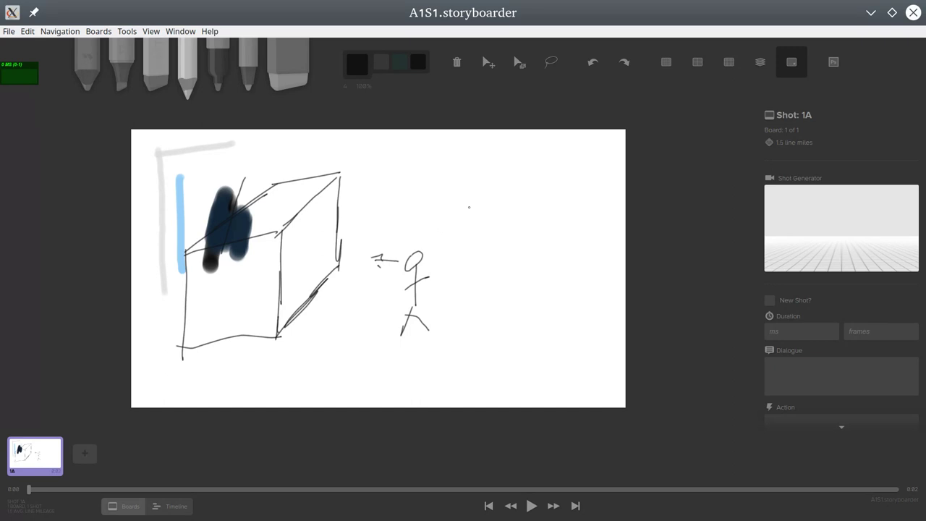
Draw a zigzag above the stick figure and a curved arrow beneath it toward the cube with the Ink Marker.
click(219, 77)
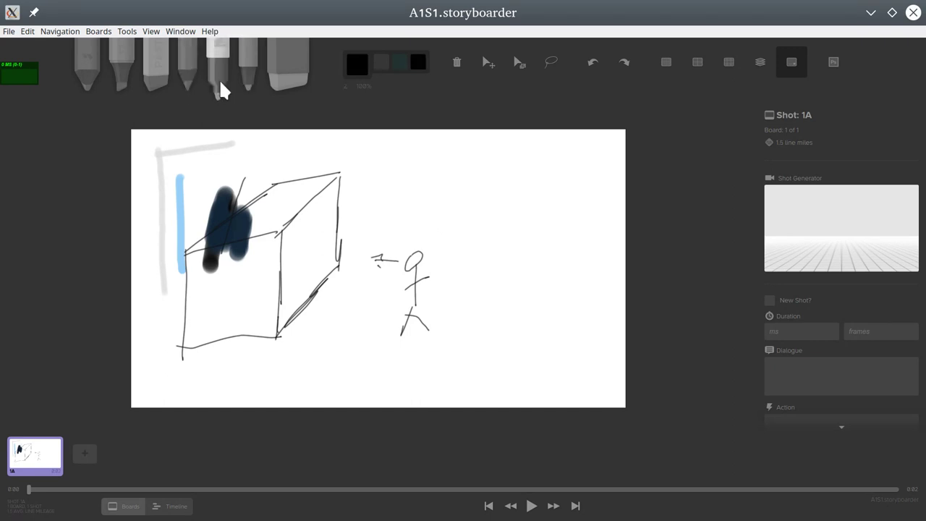
mouse_move(389, 233)
mouse_down()
mouse_move(406, 206)
mouse_move(448, 204)
mouse_up()
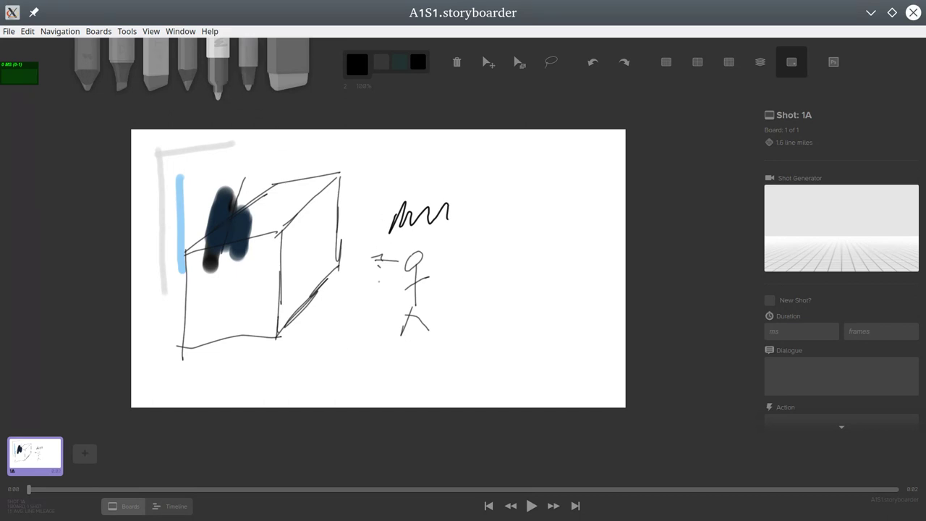
mouse_move(483, 298)
mouse_down()
mouse_move(348, 346)
mouse_move(370, 337)
mouse_up()
Add green scribbles on the cube's side face, beside it and on the stick figure with the note pen.
click(251, 89)
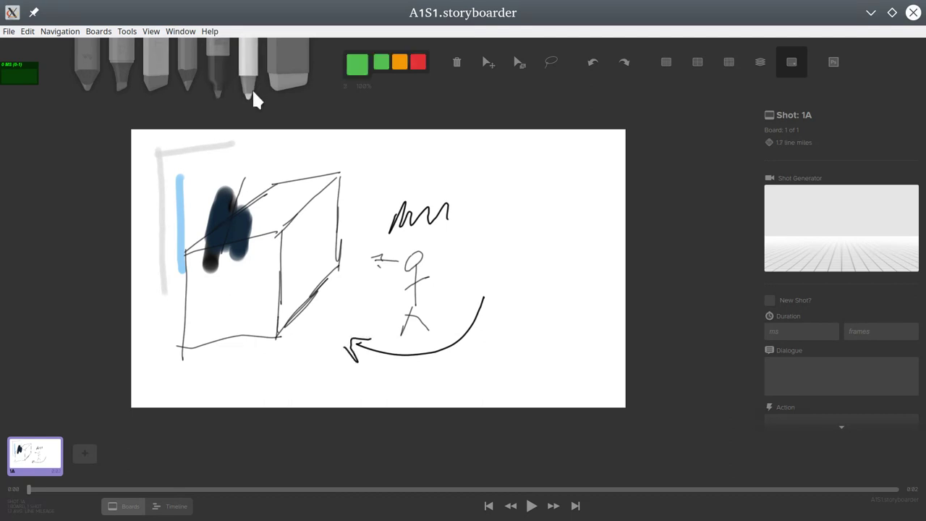
drag(370, 227, 358, 272)
drag(323, 190, 309, 234)
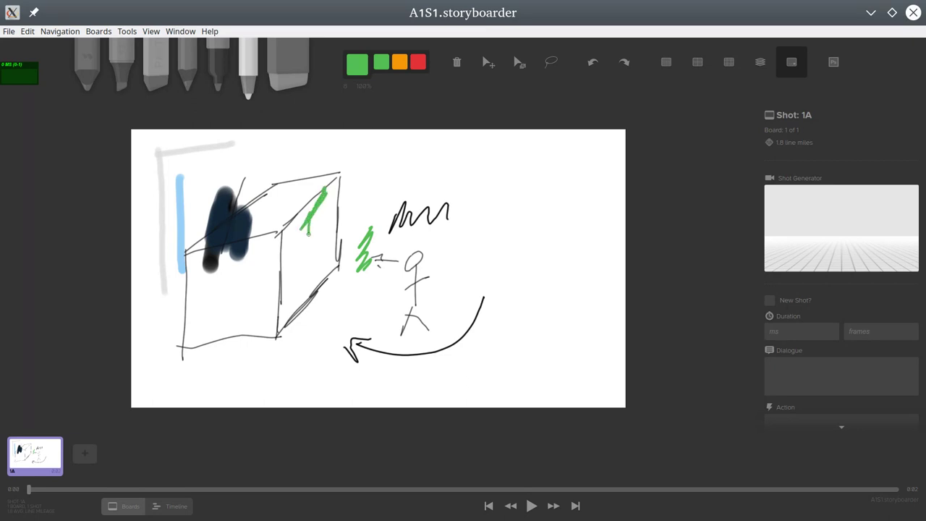
mouse_move(415, 292)
mouse_down()
mouse_move(424, 282)
mouse_move(413, 274)
mouse_up()
Try the eraser on the cube's right edge, and clear the whole board.
key(6)
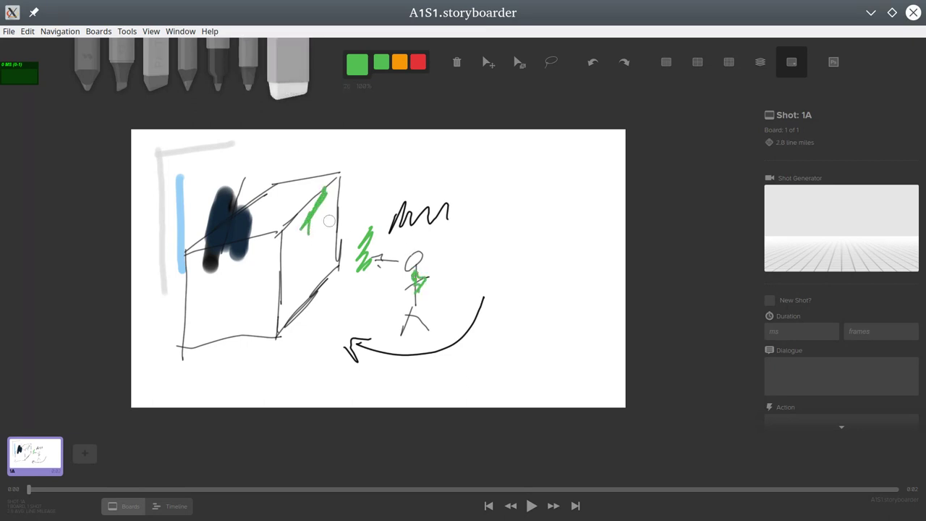
drag(338, 206, 337, 258)
click(456, 69)
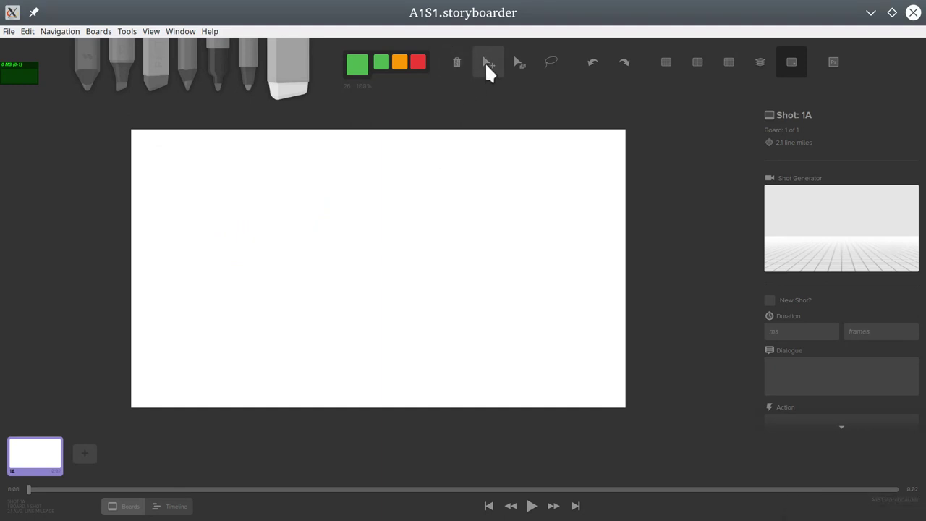
Draw an oval head with curved vertical and horizontal guide lines near the board's center with the Ink Marker.
click(217, 72)
mouse_move(322, 211)
mouse_down()
mouse_move(301, 257)
mouse_move(355, 211)
mouse_move(305, 215)
mouse_move(327, 284)
mouse_up()
drag(307, 232, 344, 248)
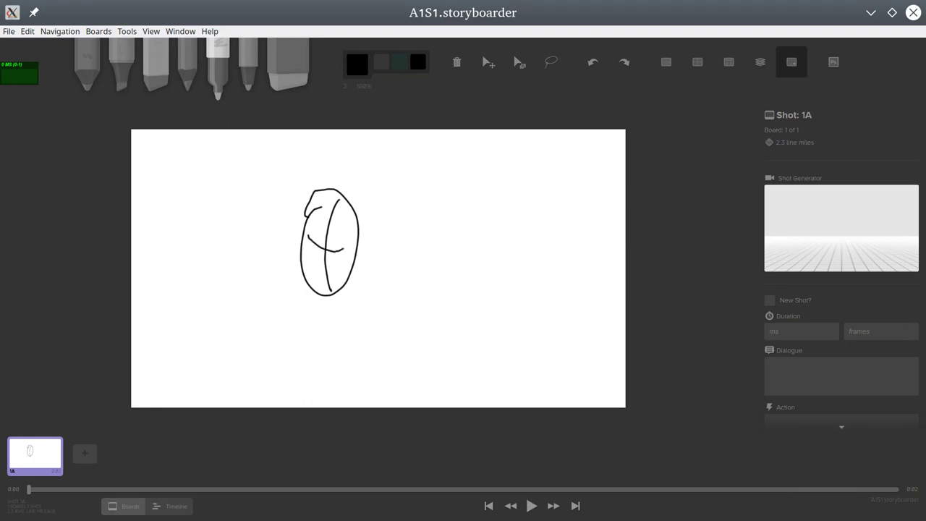
Move the head drawing to the right, and scale it down to about half its size.
click(488, 63)
mouse_move(369, 217)
mouse_down()
mouse_move(519, 207)
mouse_move(374, 185)
mouse_move(249, 234)
mouse_move(378, 268)
mouse_move(439, 213)
mouse_move(425, 193)
mouse_up()
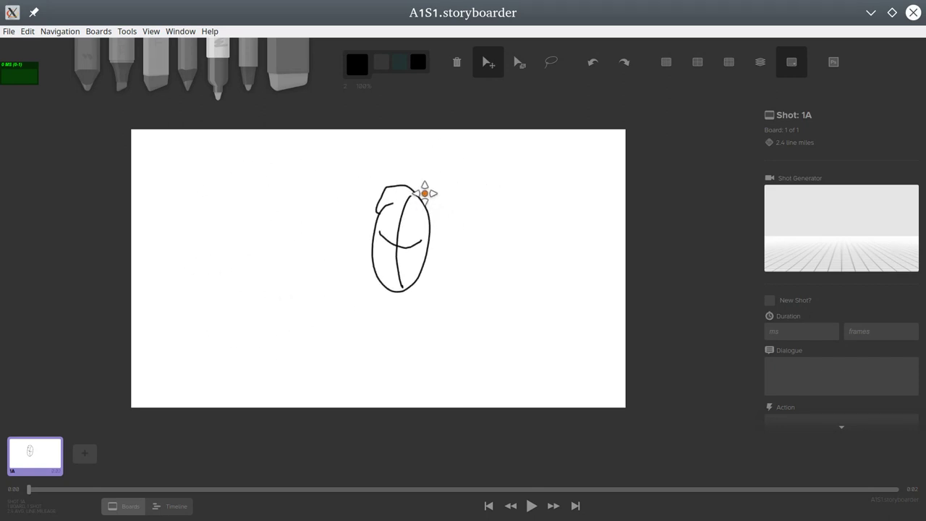
click(518, 64)
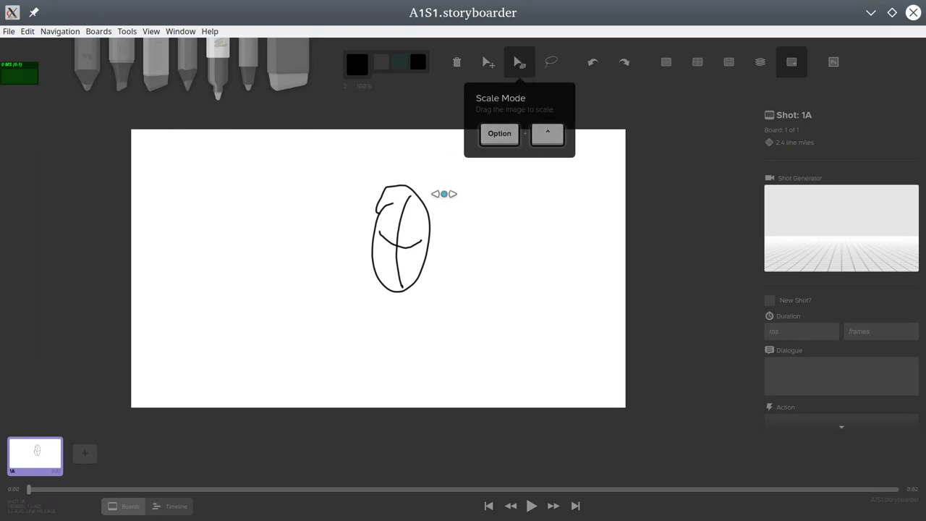
mouse_move(413, 229)
mouse_down()
mouse_move(500, 209)
mouse_move(573, 236)
mouse_move(478, 254)
mouse_move(621, 244)
mouse_move(195, 244)
mouse_move(213, 234)
mouse_up()
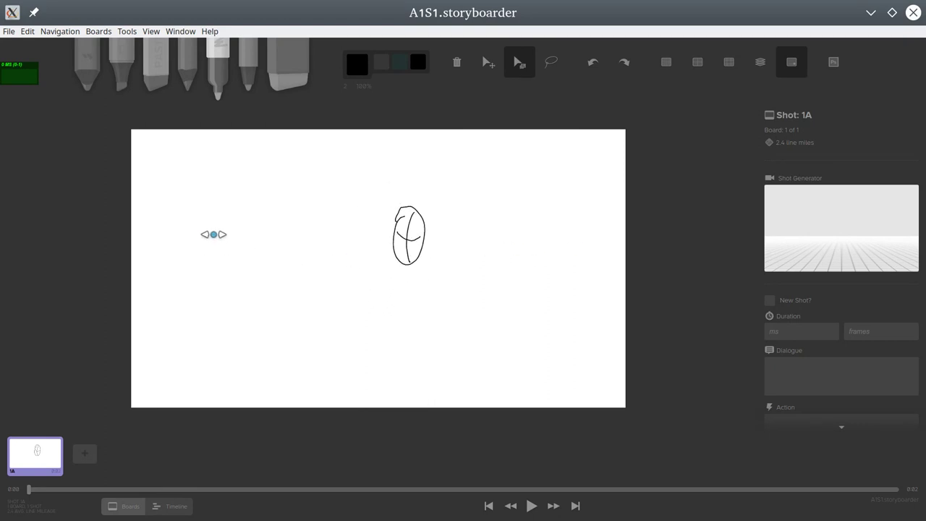
Scale the head up to larger than first drawn, and move it back to the middle of the board.
mouse_move(281, 244)
mouse_down()
mouse_move(591, 217)
mouse_move(505, 231)
mouse_move(490, 247)
mouse_move(630, 232)
mouse_up()
click(488, 69)
drag(524, 215, 383, 275)
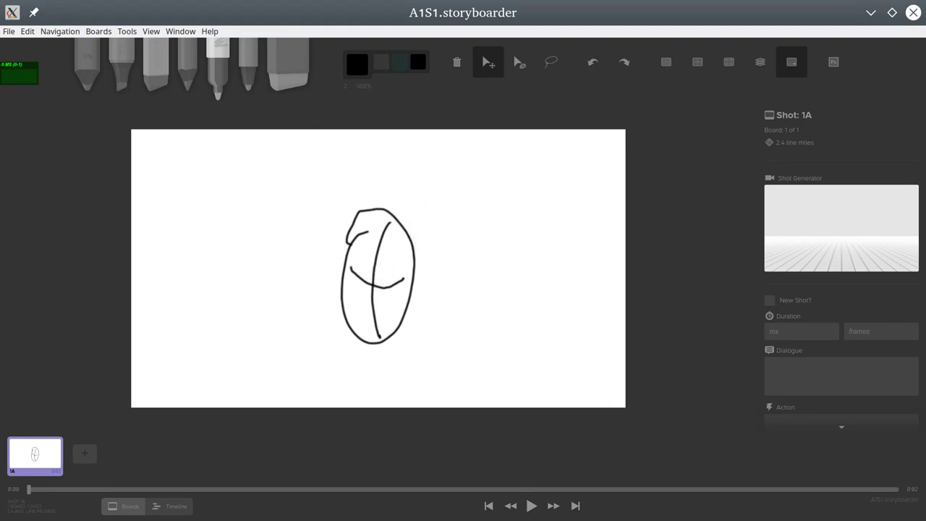
key(alt+Tab)
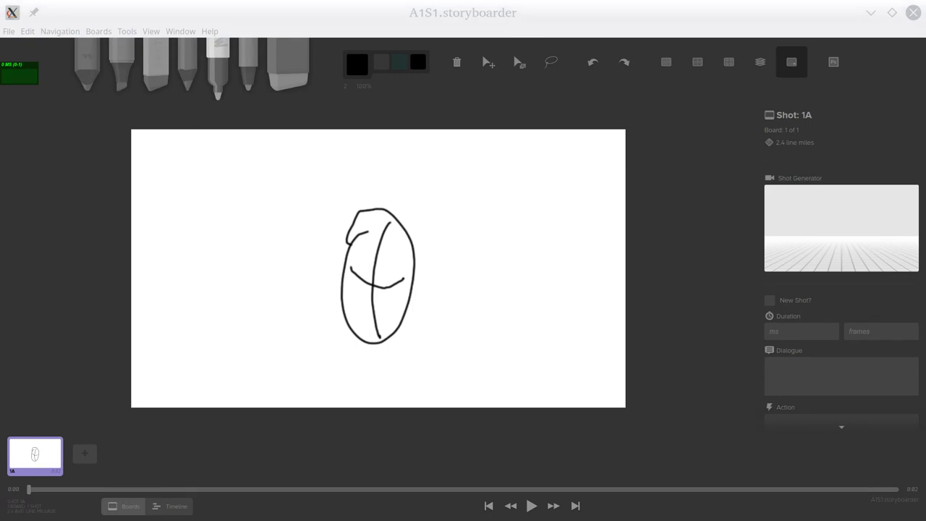
key(alt+Tab)
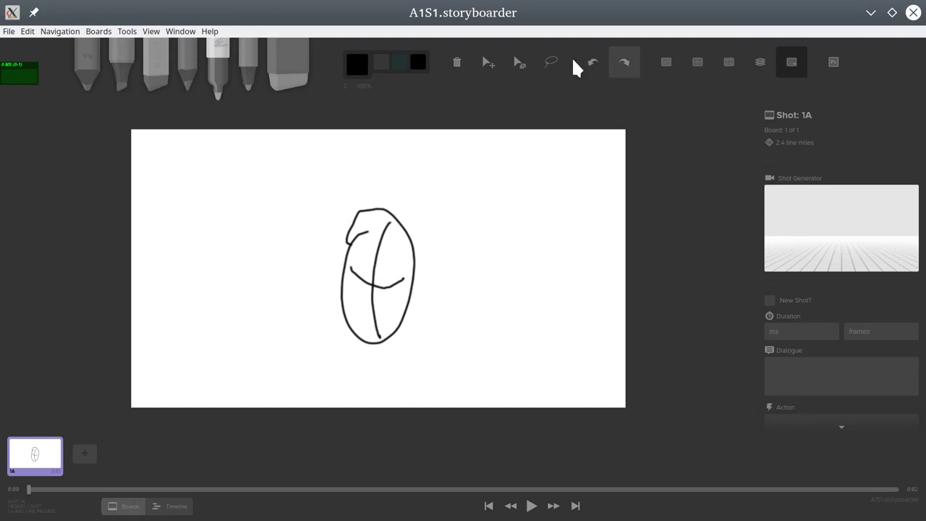
Lasso the upper right part of the head's outline, move it slightly to the right, and deselect it.
click(550, 59)
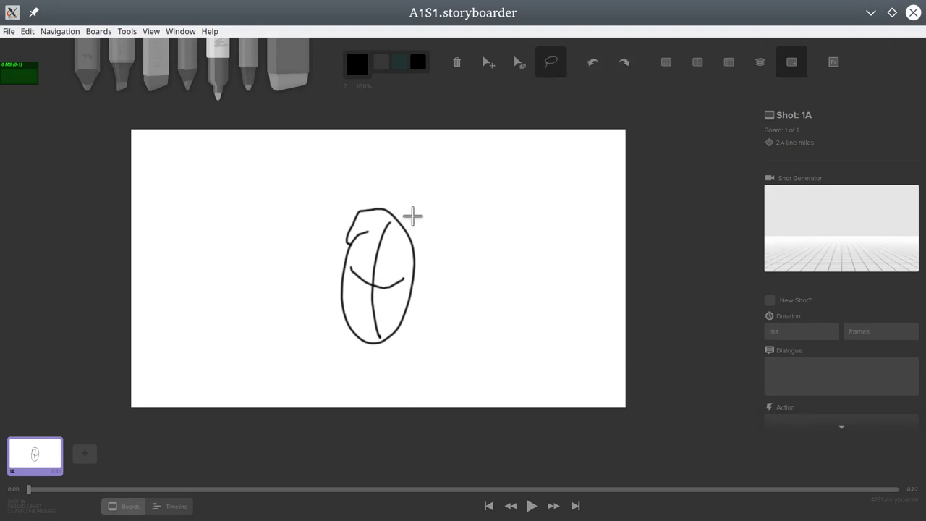
mouse_move(395, 253)
mouse_down()
mouse_move(434, 276)
mouse_move(465, 261)
mouse_move(482, 227)
mouse_move(477, 201)
mouse_move(440, 178)
mouse_up()
mouse_move(436, 246)
mouse_down()
mouse_move(446, 256)
mouse_move(432, 227)
mouse_move(424, 248)
mouse_up()
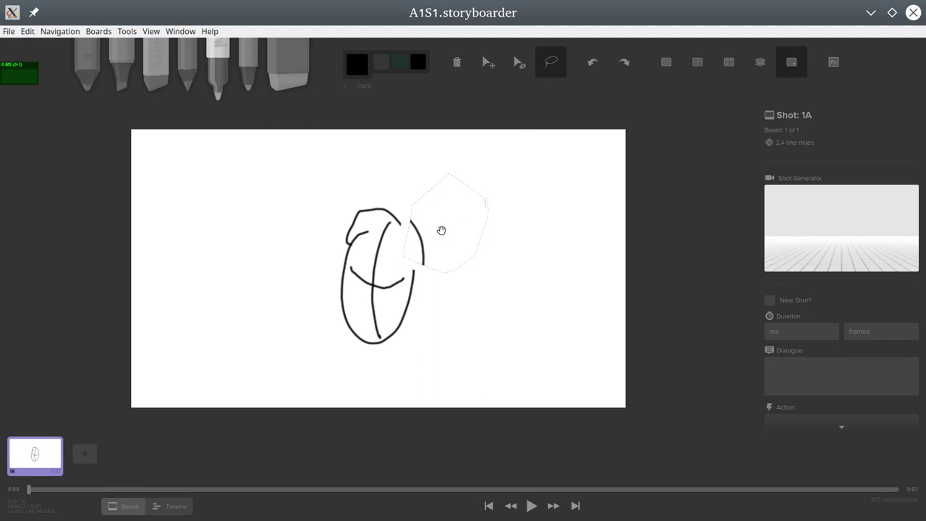
click(504, 244)
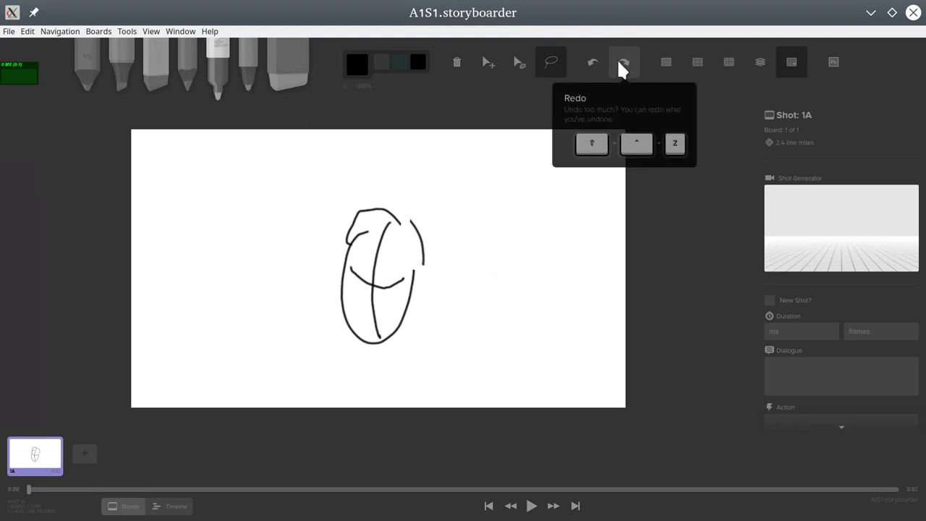
Try the grid and center guides over the board, turning them on and off again.
click(665, 62)
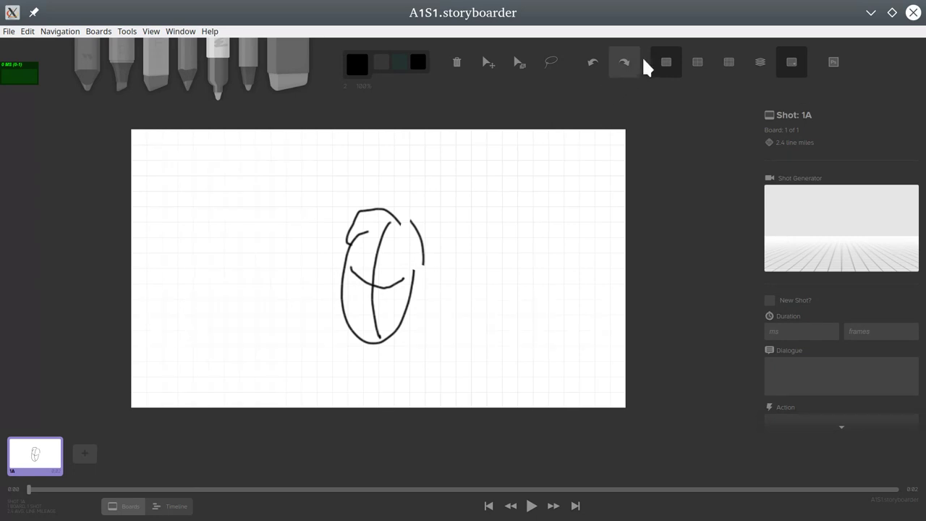
click(696, 64)
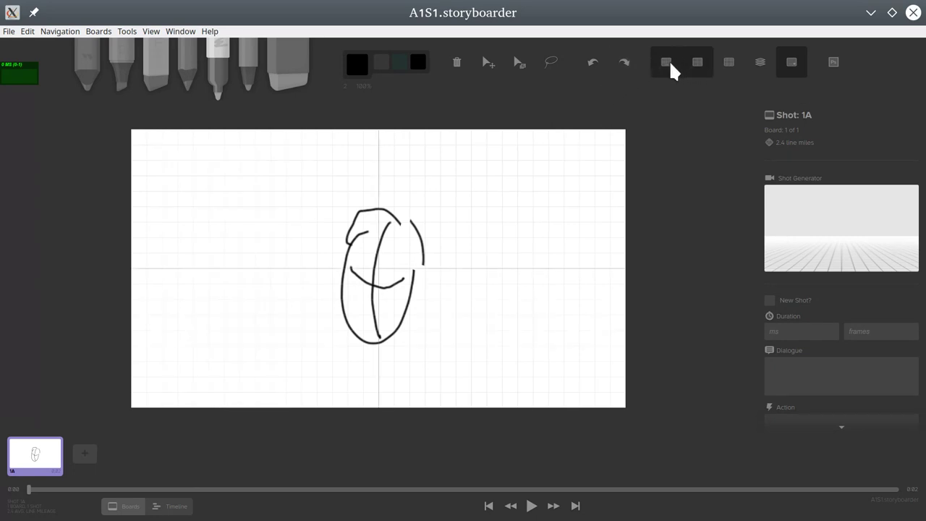
click(668, 61)
click(666, 63)
click(667, 60)
click(694, 61)
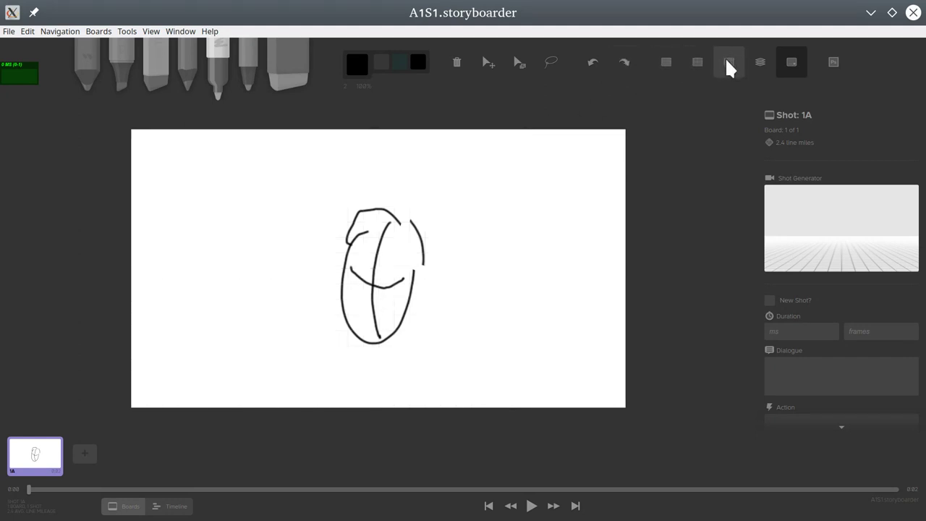
Show the thirds guide, trying it together with the grid and center guides before leaving only the thirds on.
click(727, 61)
click(673, 66)
click(699, 61)
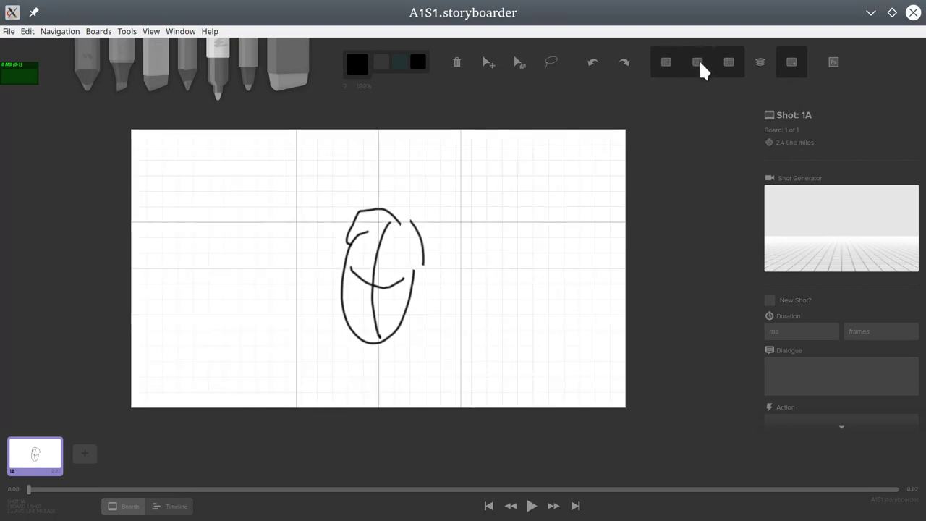
click(698, 61)
click(665, 62)
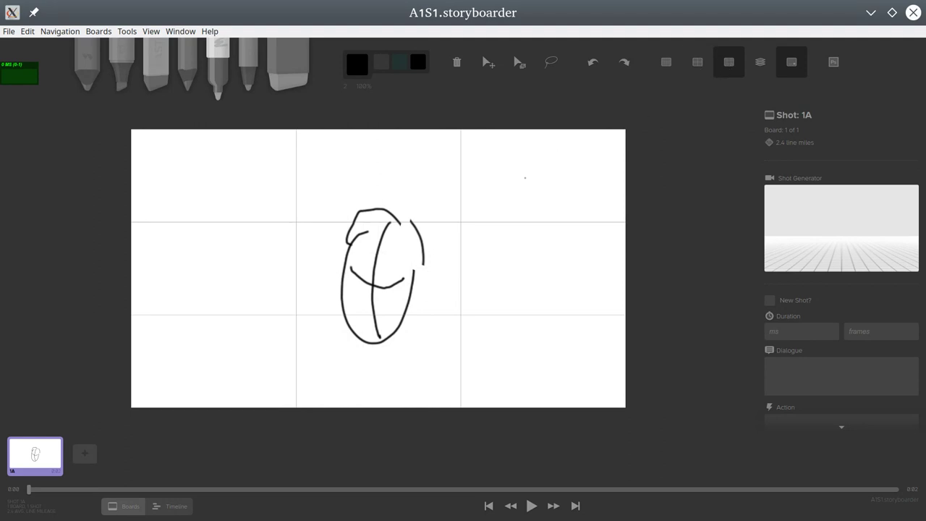
Move the head drawing onto the upper-right intersection of the thirds guide, and hide the guide.
click(486, 62)
mouse_move(393, 242)
mouse_down()
mouse_move(319, 201)
mouse_move(418, 188)
mouse_move(502, 206)
mouse_up()
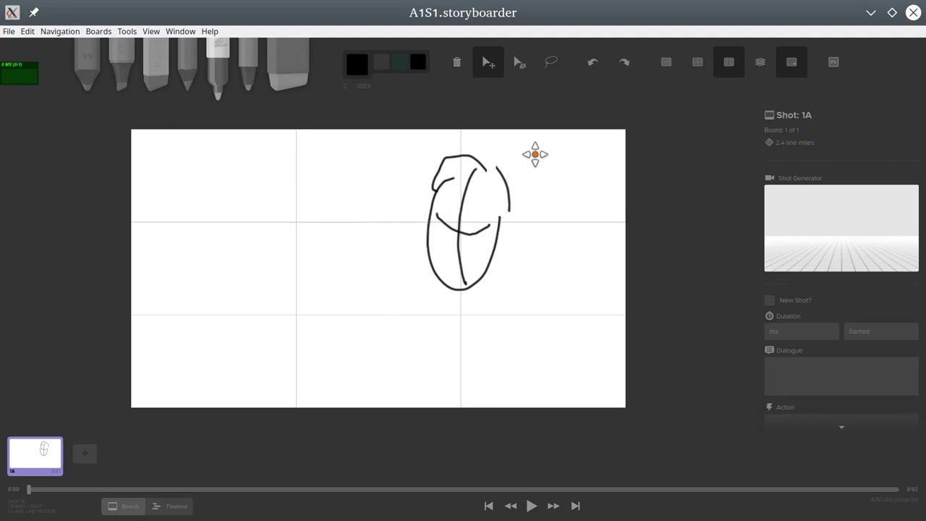
click(727, 60)
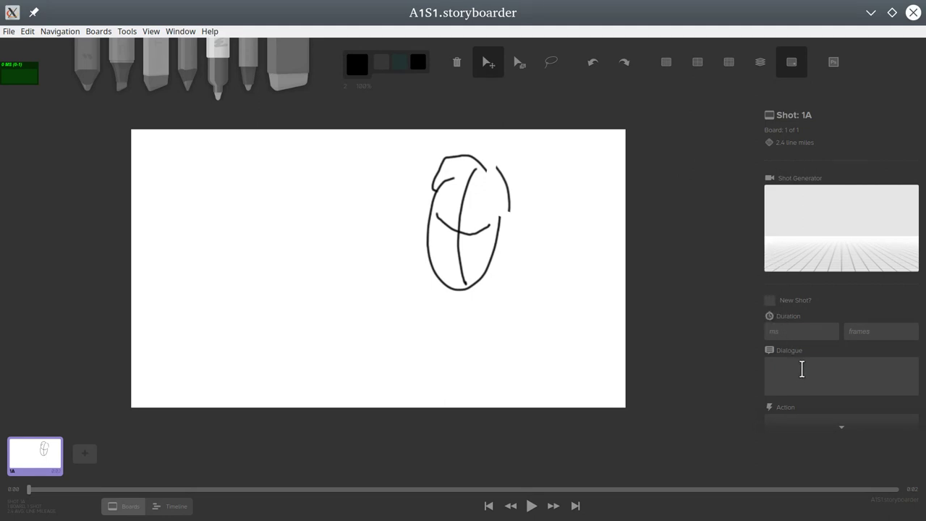
Mark the board as a new shot and enter the dialogue "coucou", toggling its caption off and on.
click(772, 300)
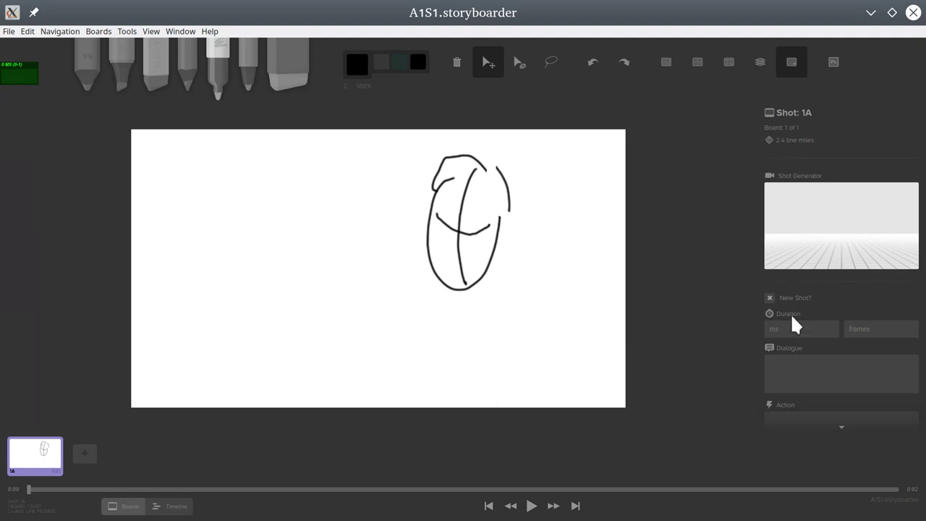
click(796, 375)
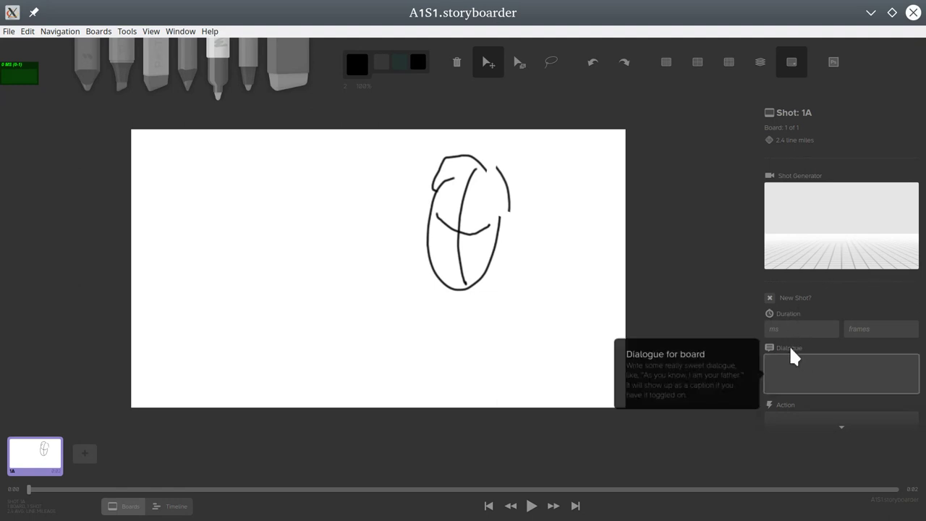
text(coucou)
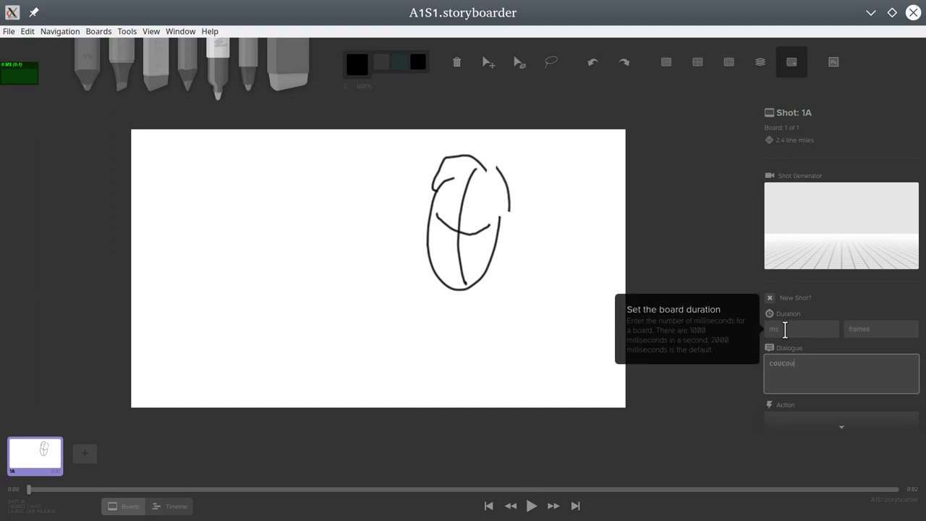
click(799, 427)
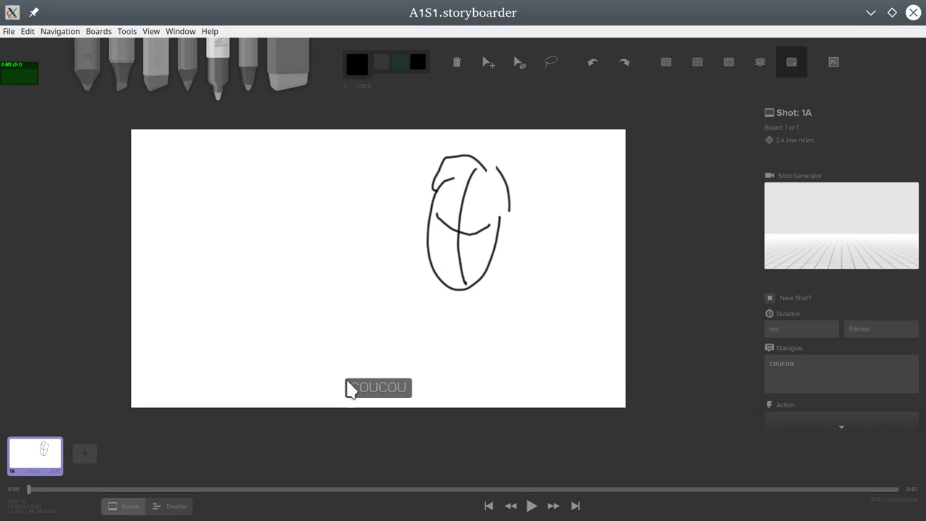
click(789, 65)
click(788, 65)
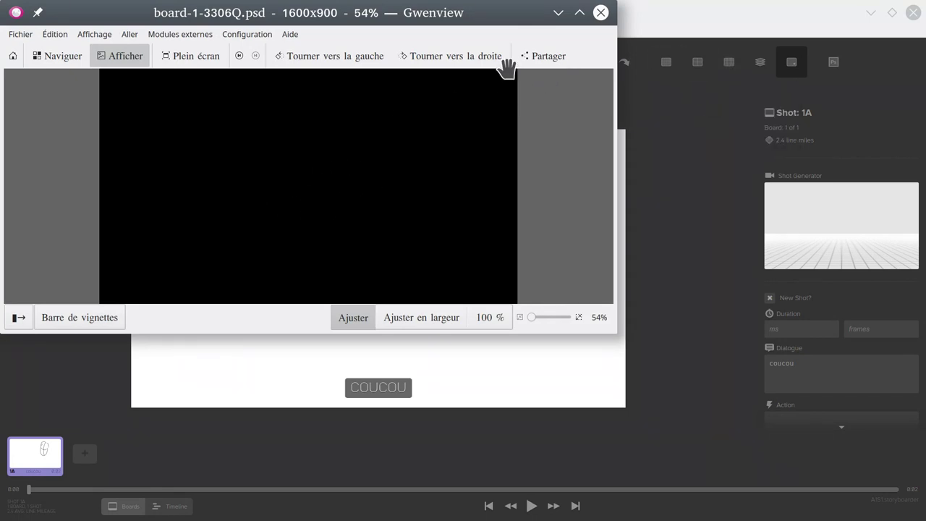
View the board's PSD in Gwenview and close it, and check the External PSD Editor choice in Storyboarder's preferences.
click(585, 13)
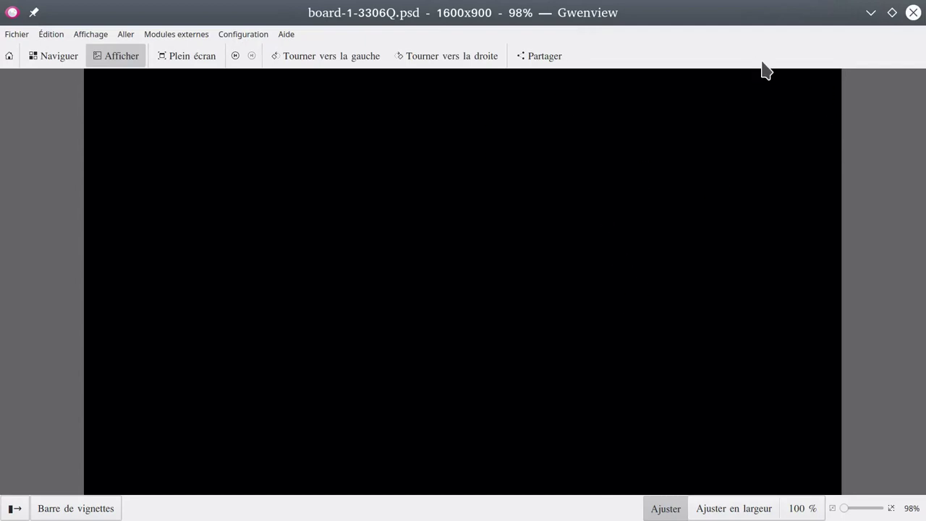
click(913, 12)
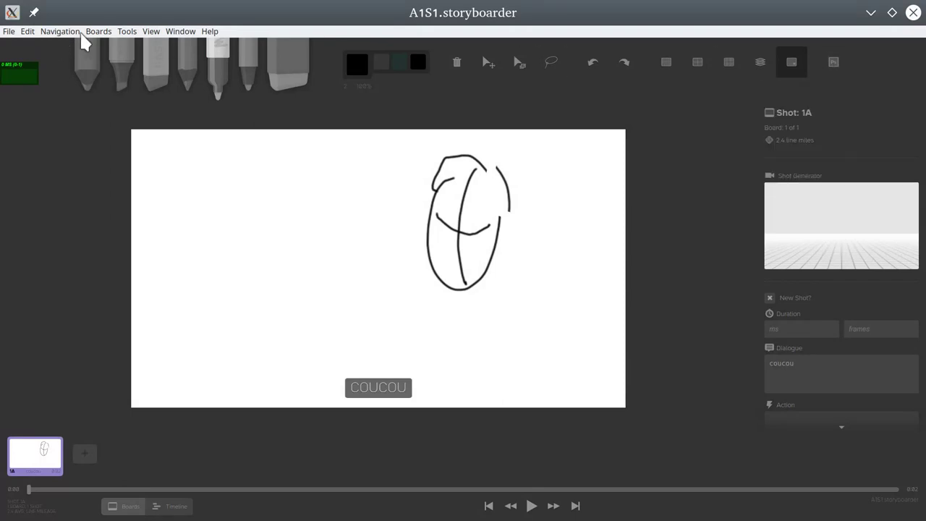
click(29, 36)
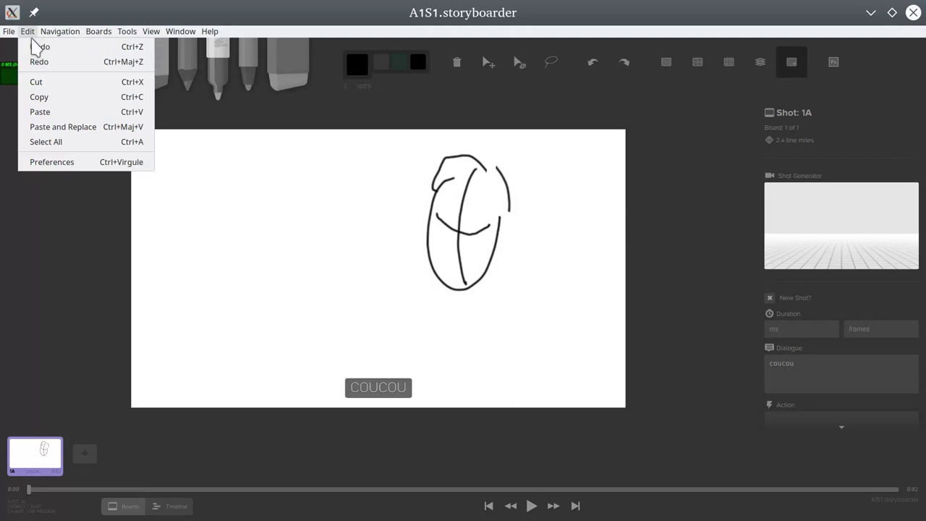
click(76, 163)
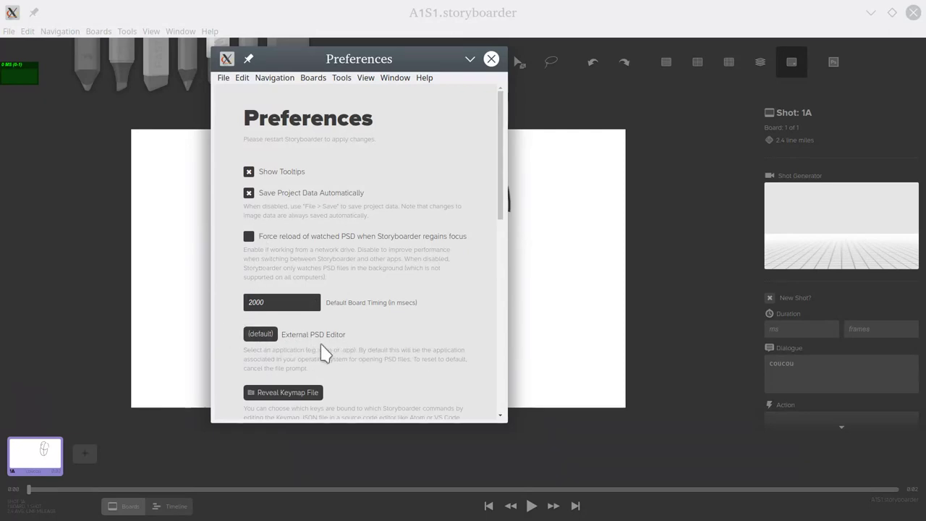
click(262, 336)
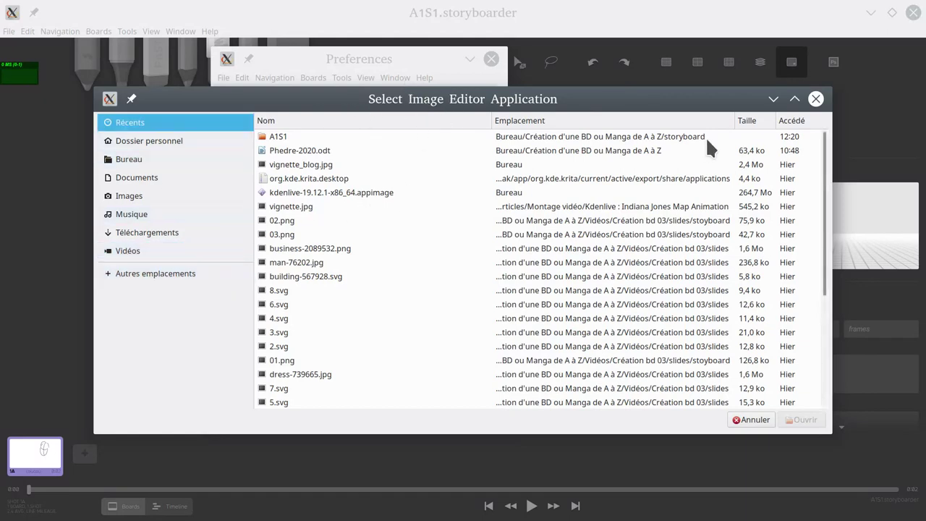
click(816, 98)
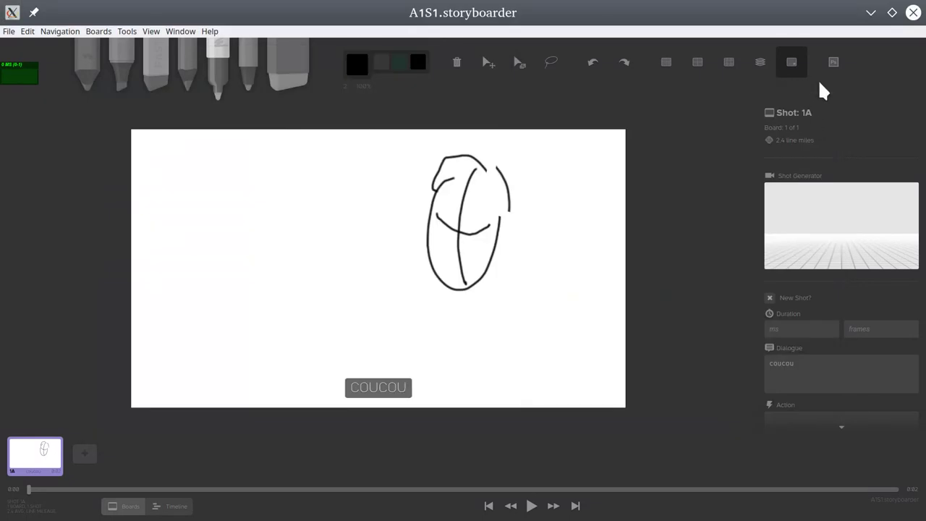
click(833, 63)
Examine the board's duration fields for milliseconds and frames, and compare the Timeline view with the Boards view.
click(794, 329)
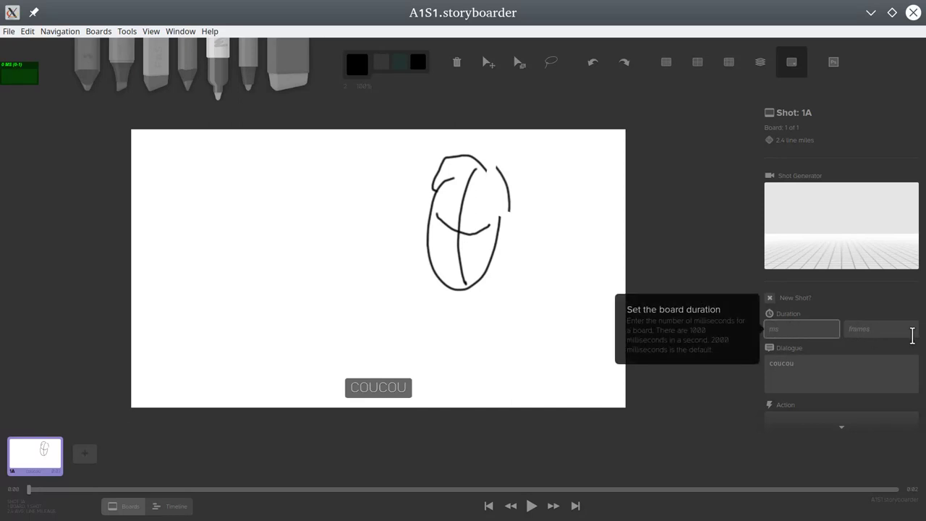
click(901, 328)
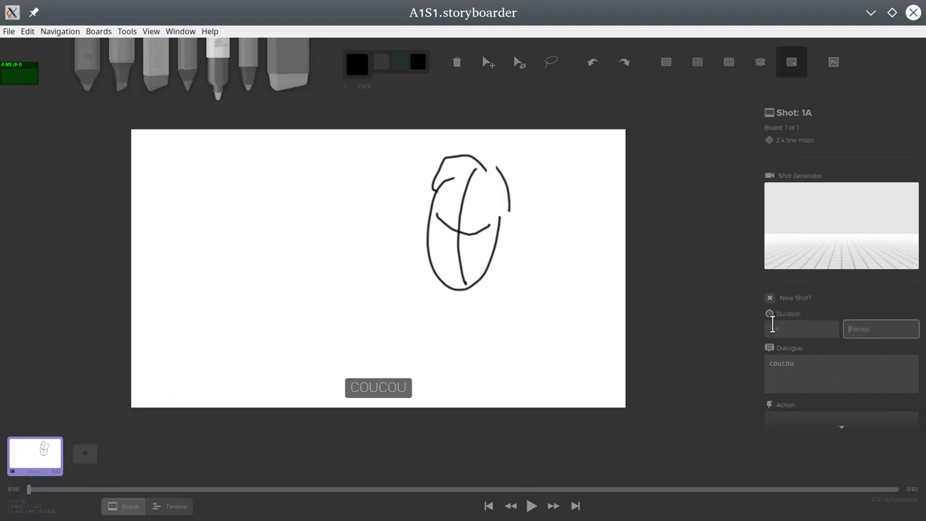
click(175, 507)
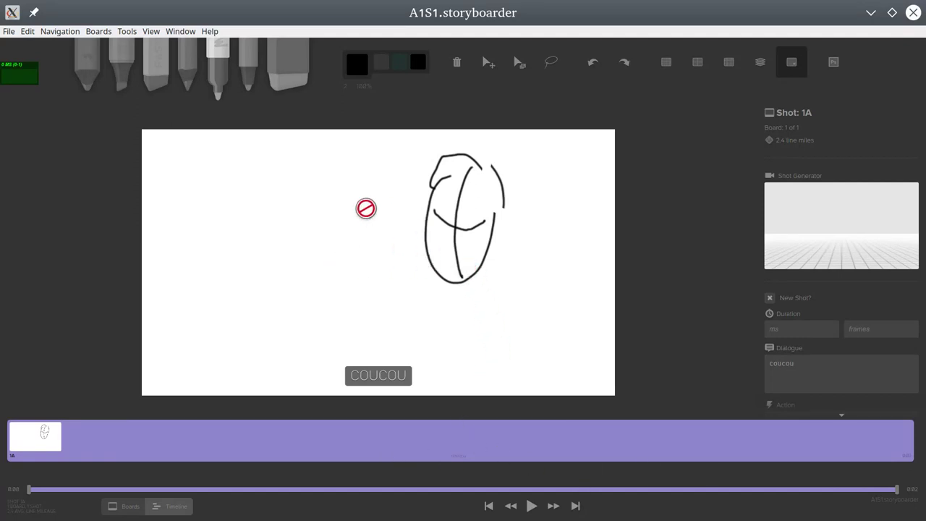
click(119, 507)
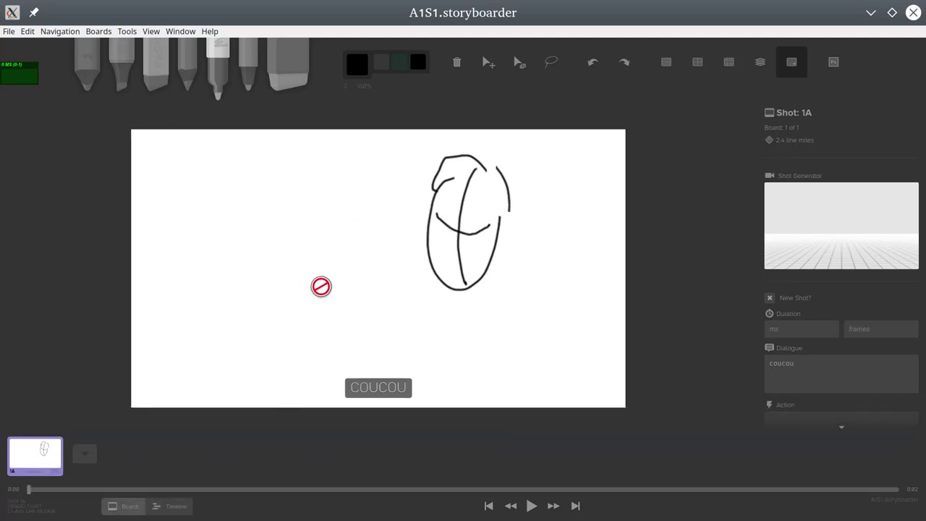
click(8, 32)
click(31, 67)
Enter "regarde" as the board's action, and go to its notes field.
scroll(842, 268, down, 5)
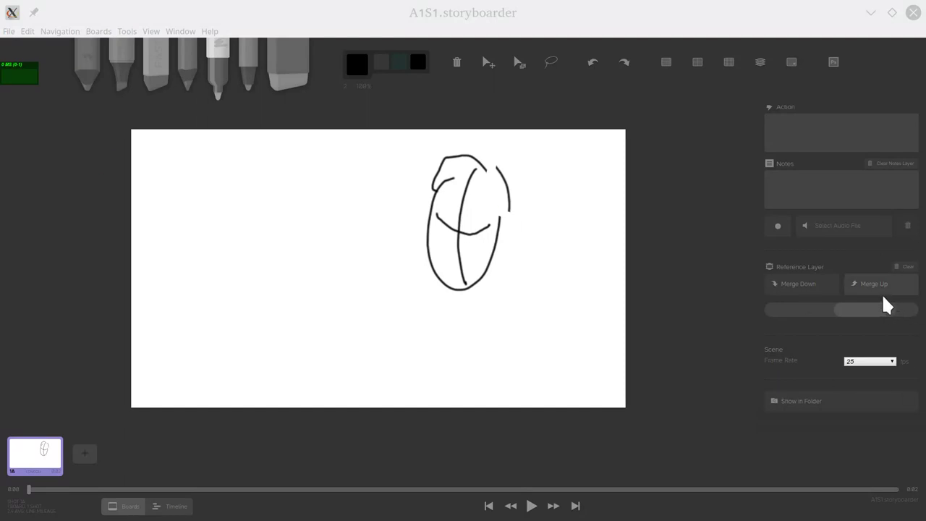
scroll(838, 241, up, 5)
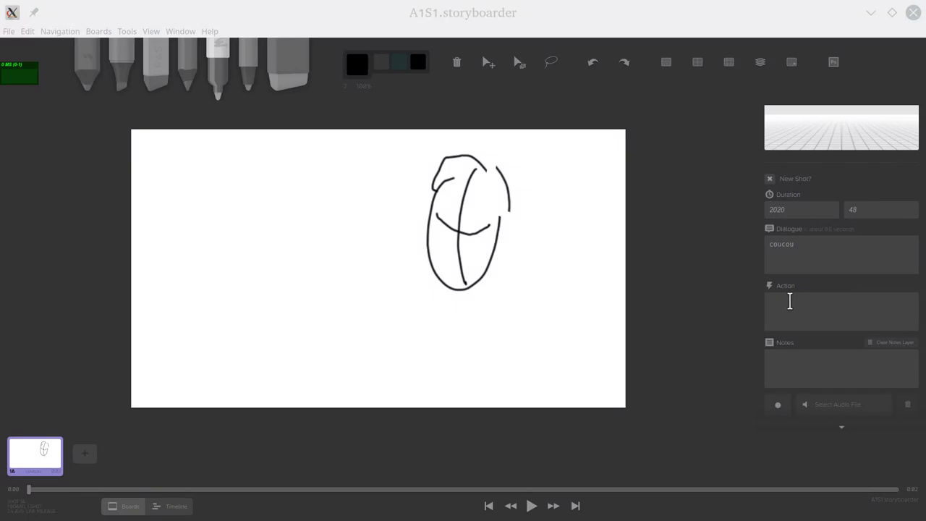
click(789, 301)
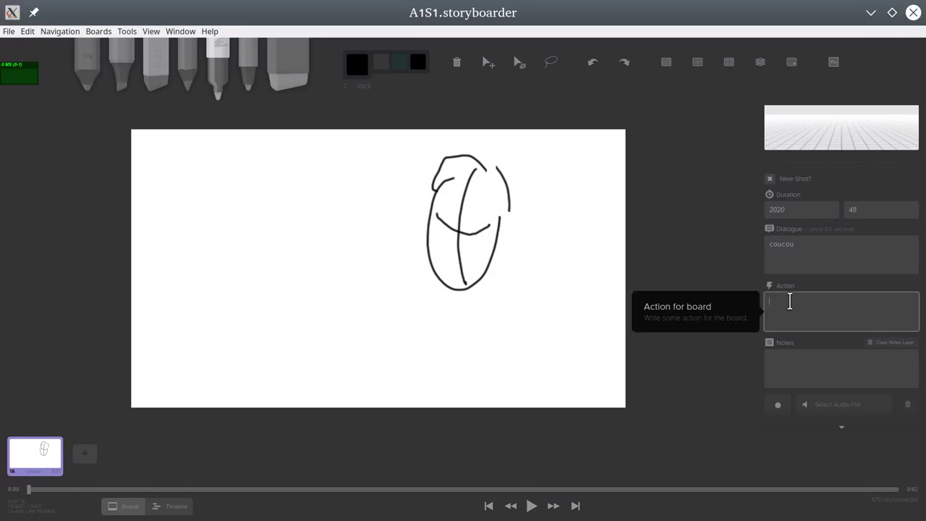
text(regardes)
click(838, 382)
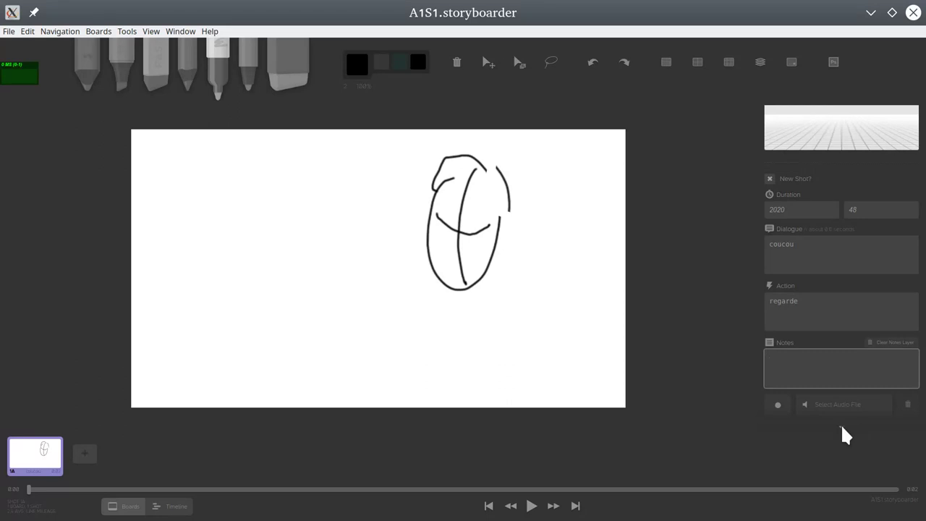
Lower the reference layer's opacity, and try to merge the fill layer down to the reference layer.
scroll(843, 434, down, 3)
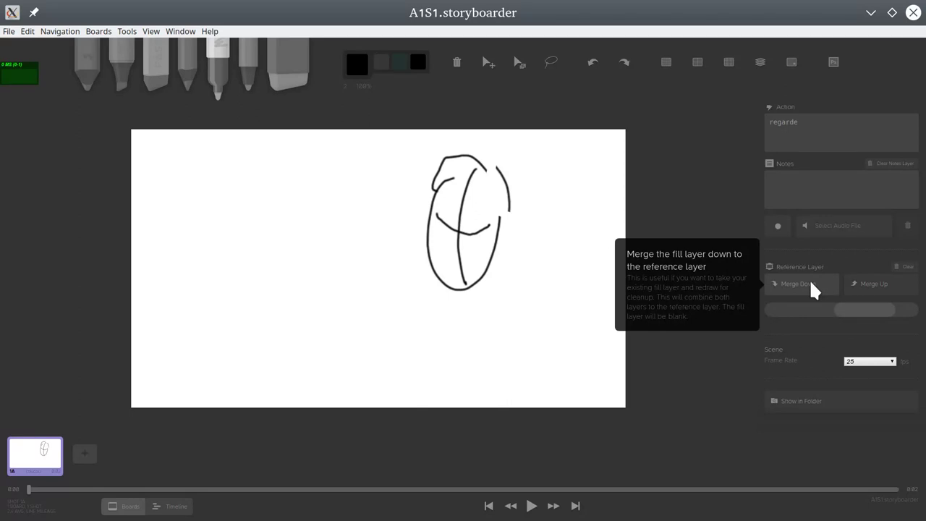
drag(868, 321, 825, 323)
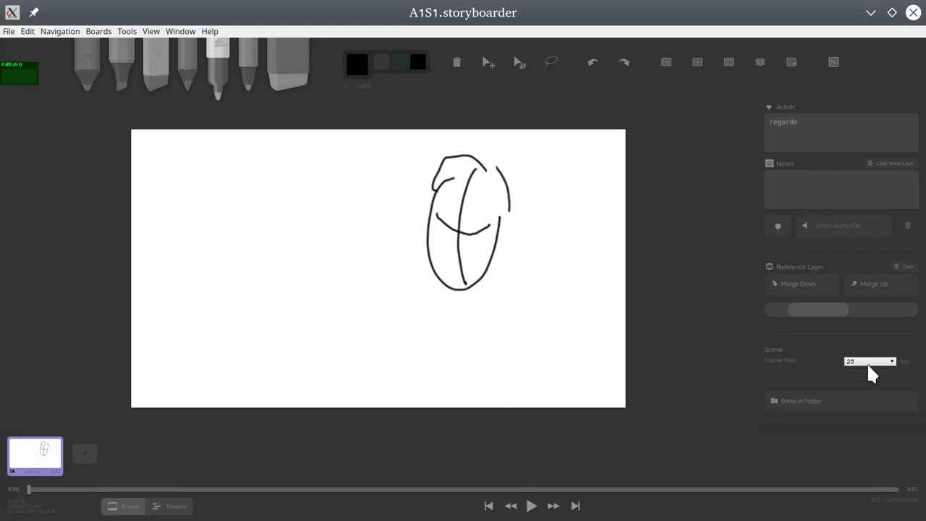
click(814, 297)
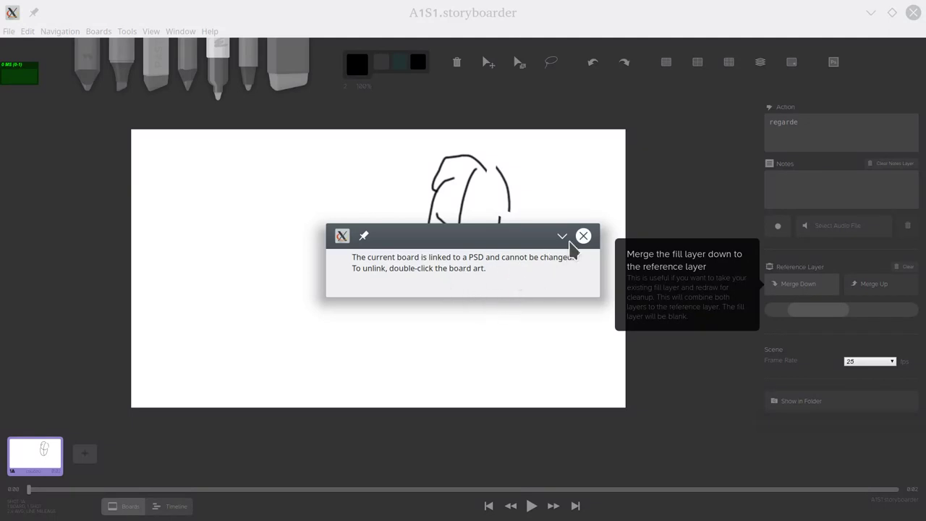
click(584, 237)
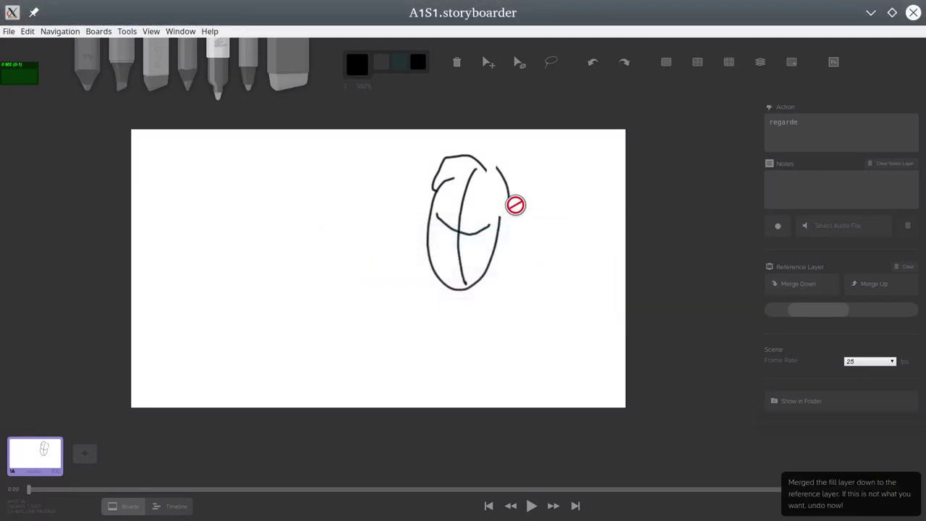
Show the board's image files in the file system, and look at the thumbnail and poster frame images.
click(792, 411)
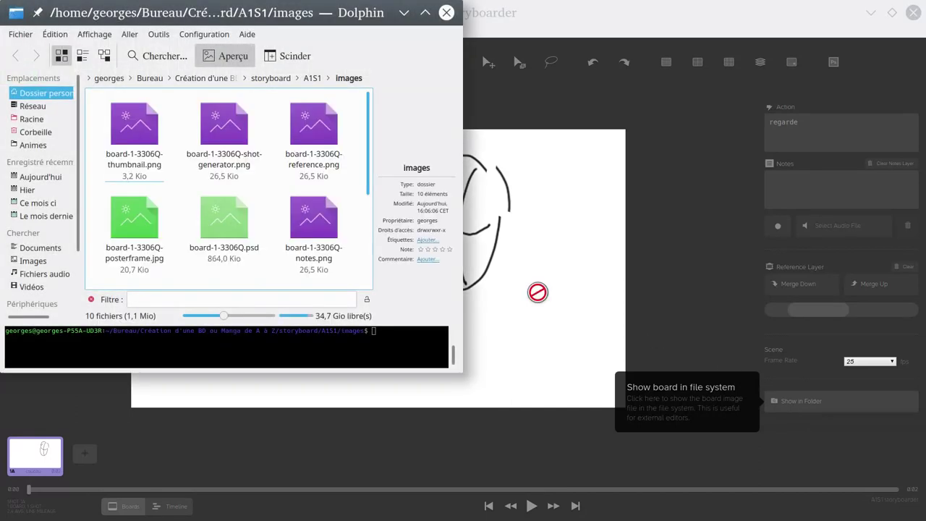
click(147, 144)
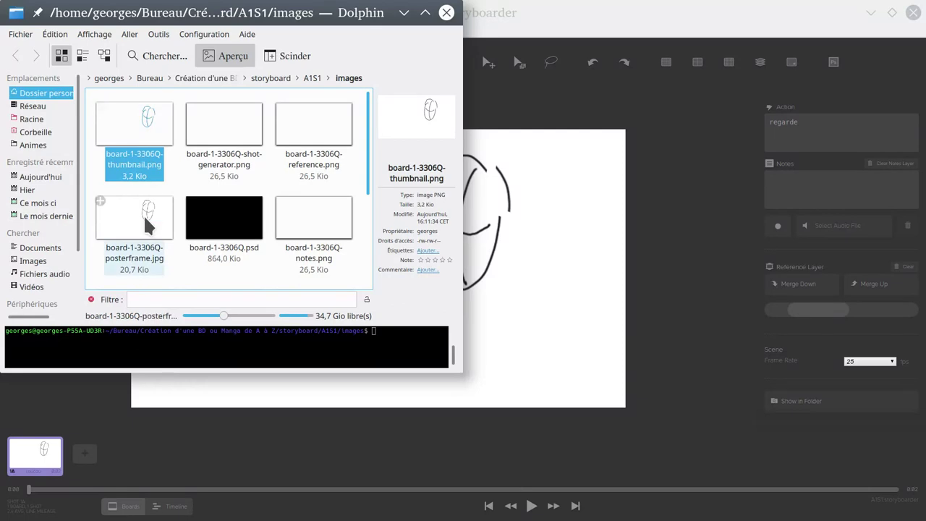
click(146, 213)
click(153, 147)
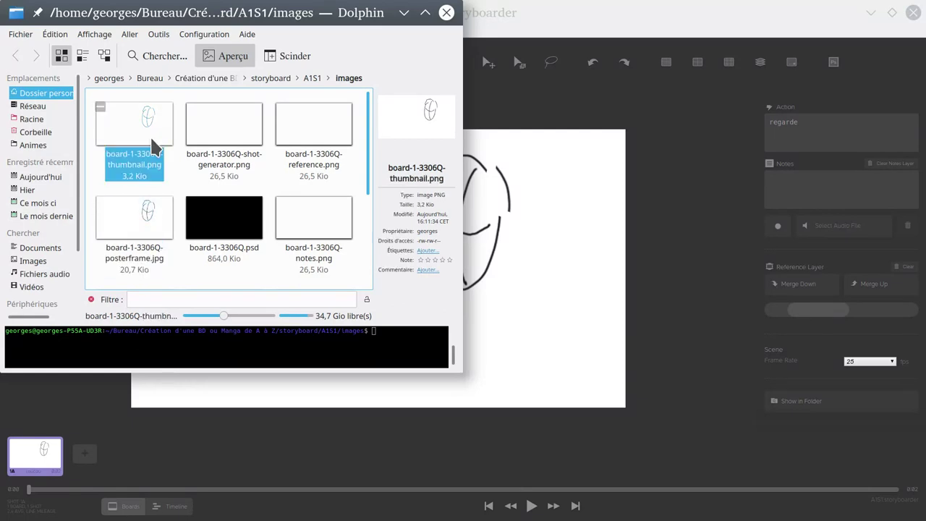
View board-1-3306Q-thumbnail.png in Krita by choosing another graphics application for it, and close Krita and the file manager.
right_click(153, 147)
mouse_move(217, 241)
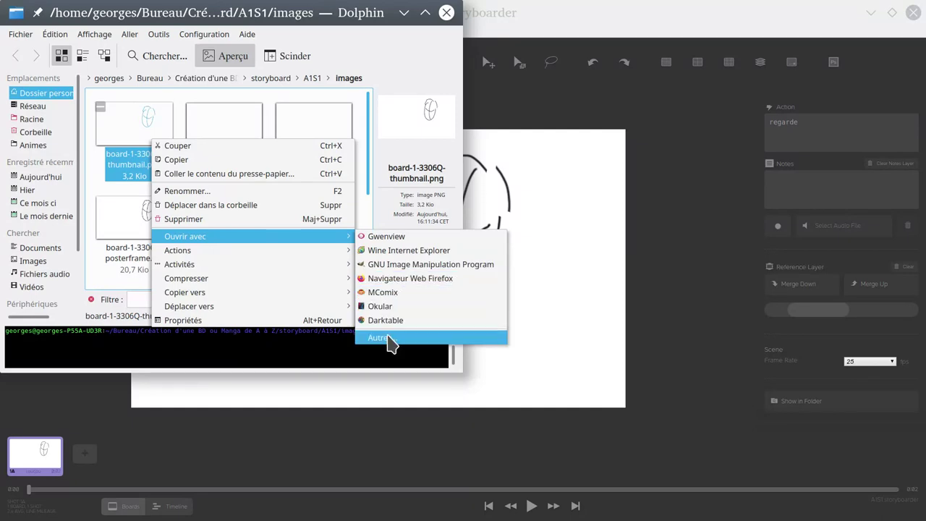
click(386, 339)
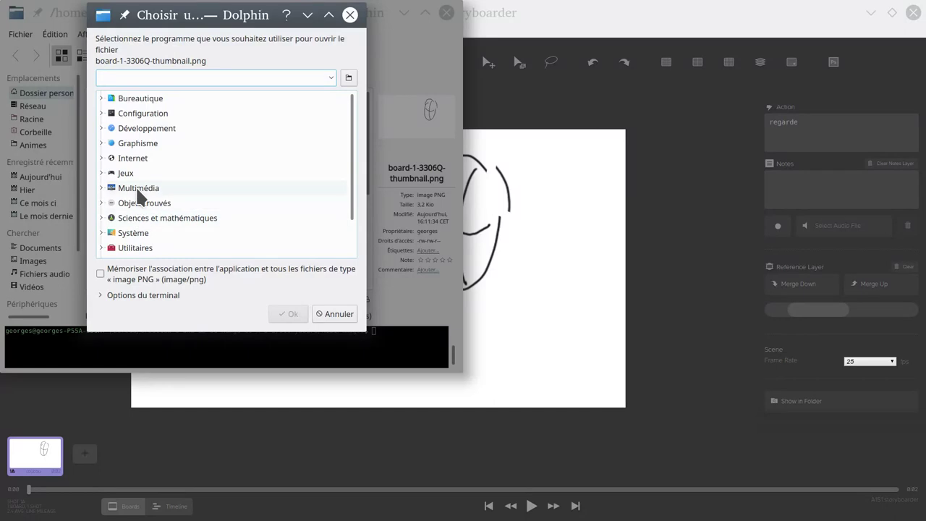
click(101, 144)
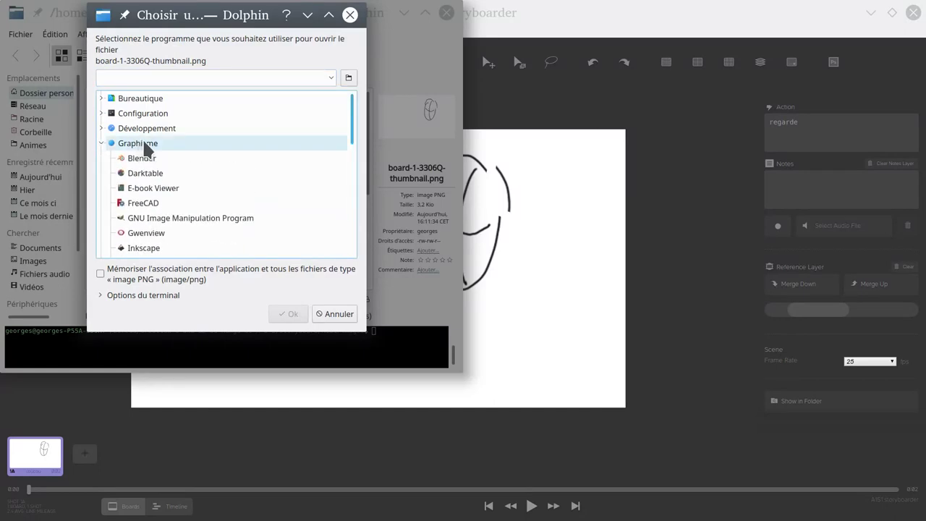
scroll(156, 219, down, 1)
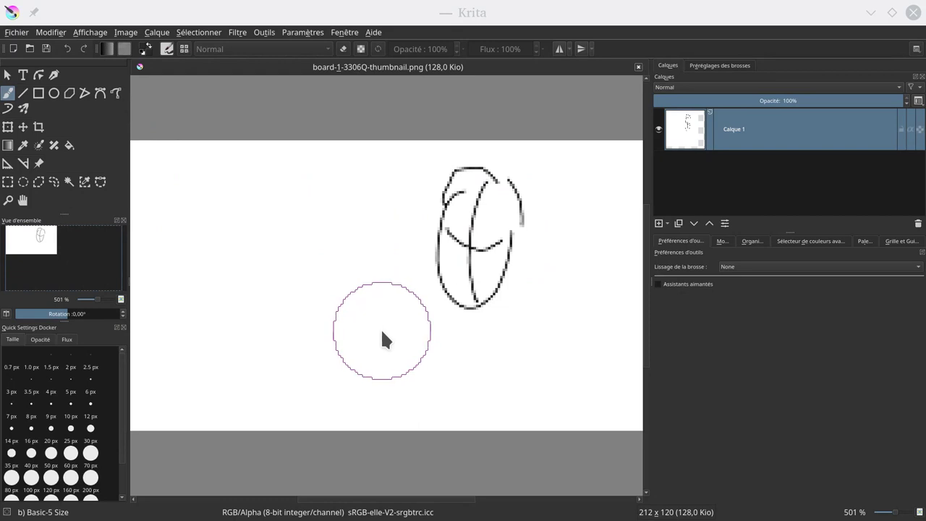
scroll(424, 312, down, 1)
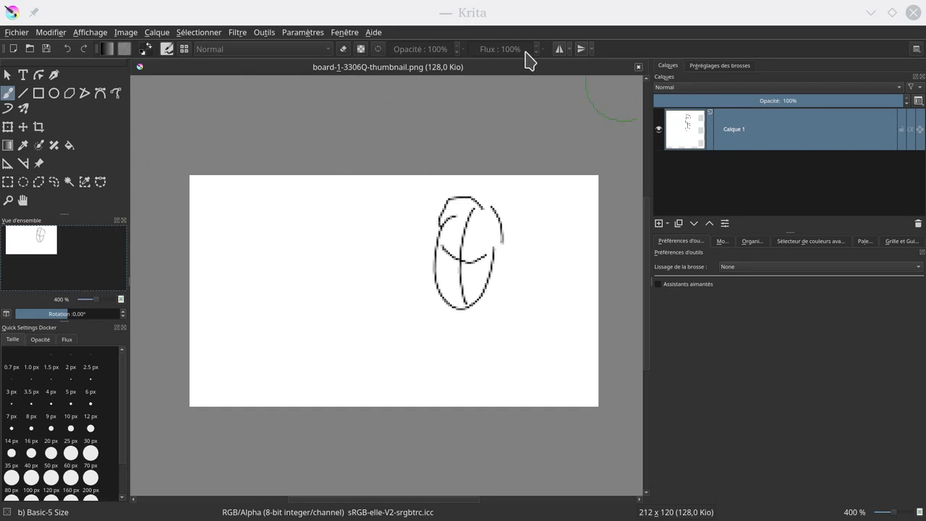
click(914, 14)
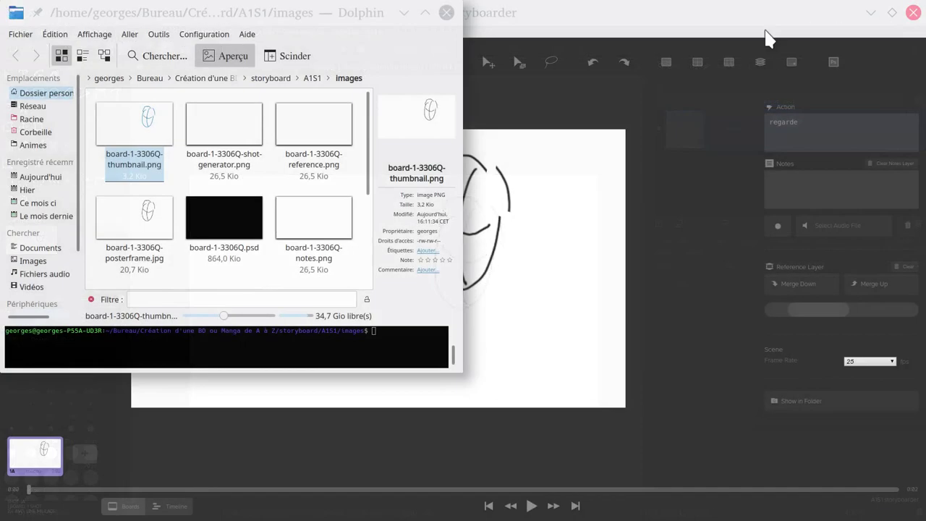
click(447, 13)
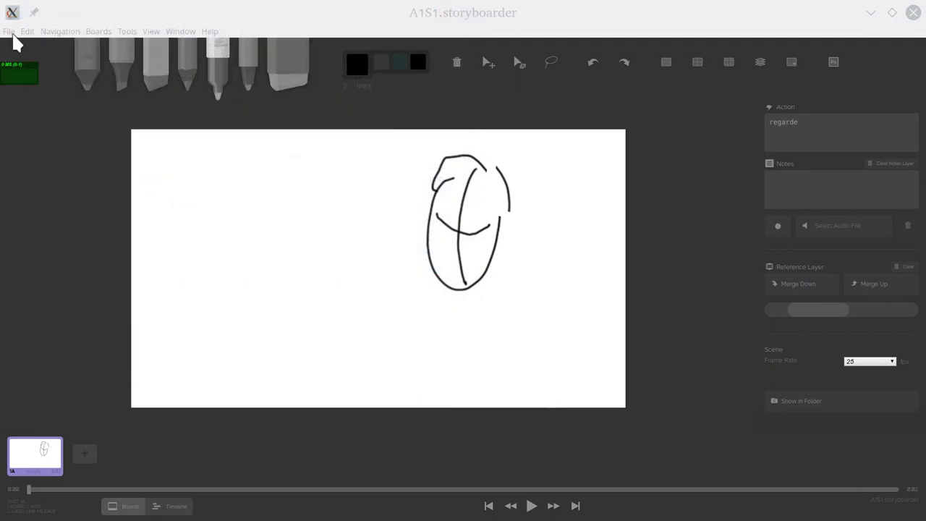
Save the A1S1 storyboard, and choose to export the scene as images.
click(11, 32)
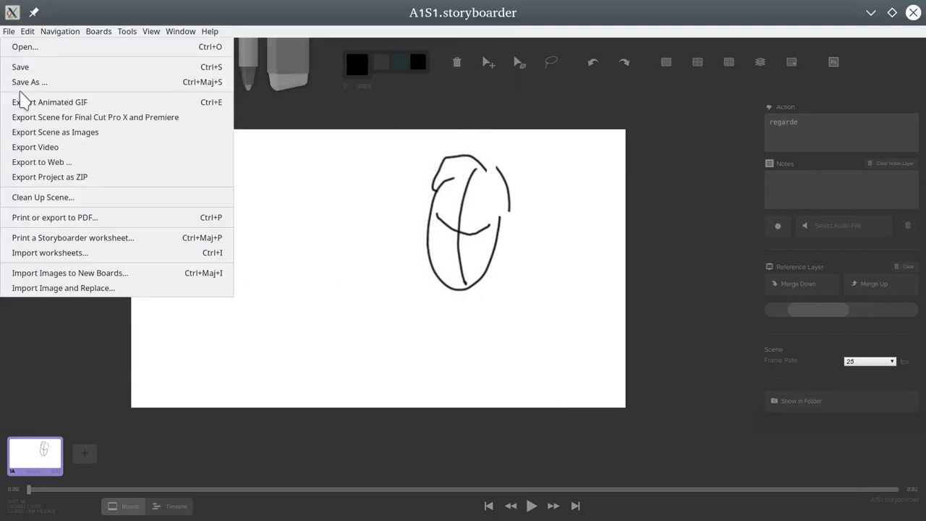
click(22, 65)
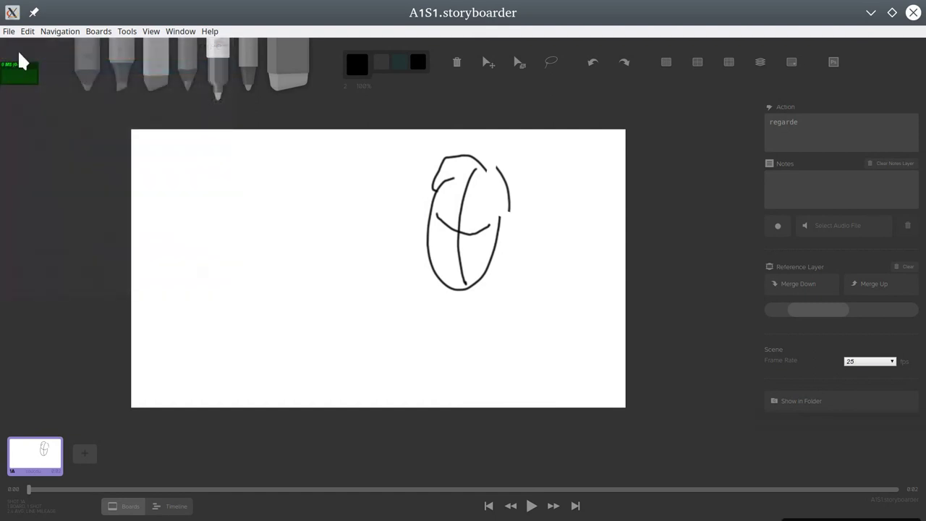
click(10, 36)
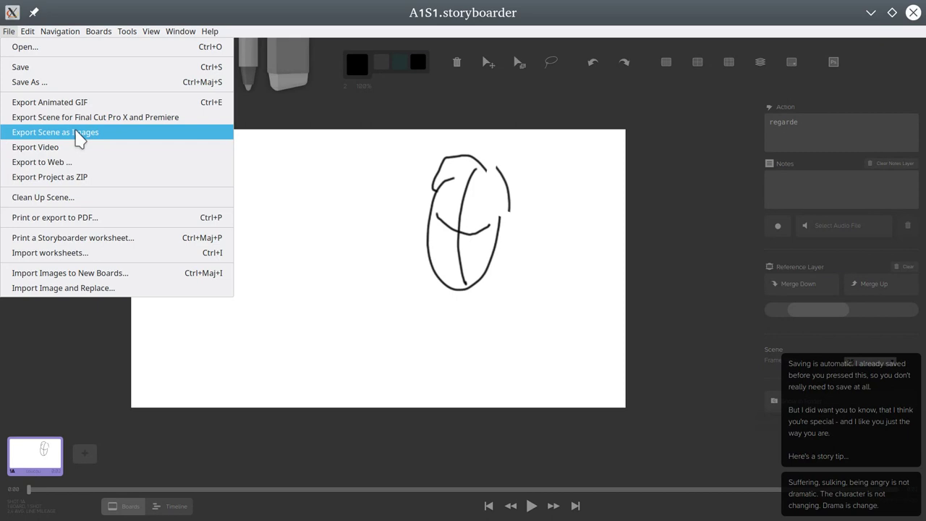
click(76, 133)
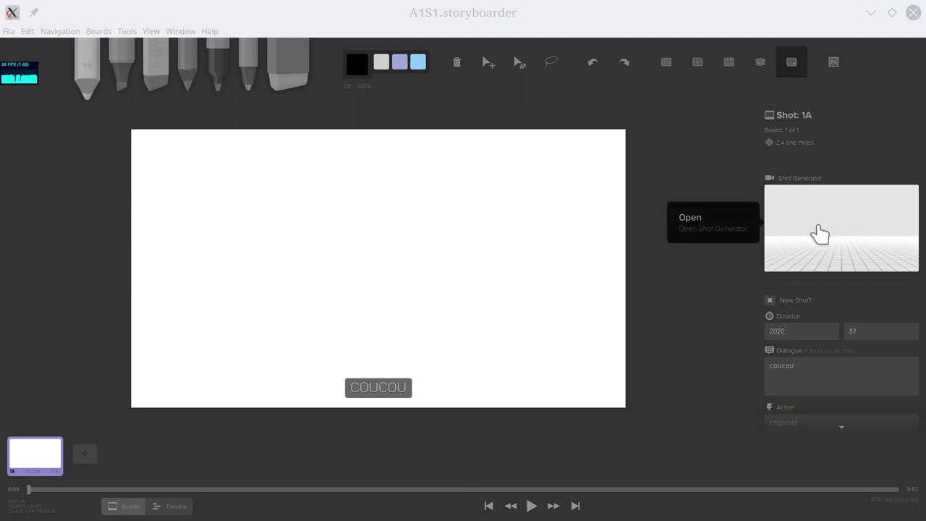
Open shot 1A in the Shot Generator, and turn its center guide on and off.
click(821, 233)
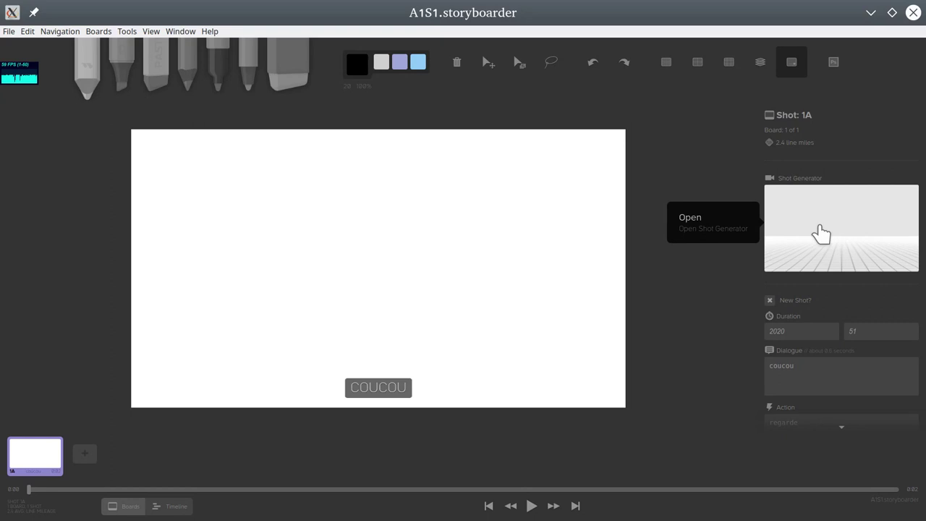
click(822, 234)
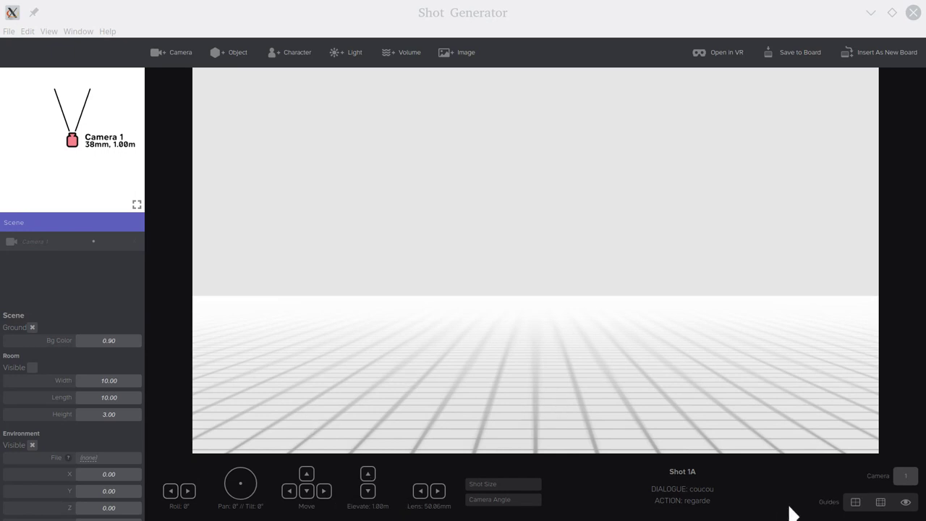
click(856, 502)
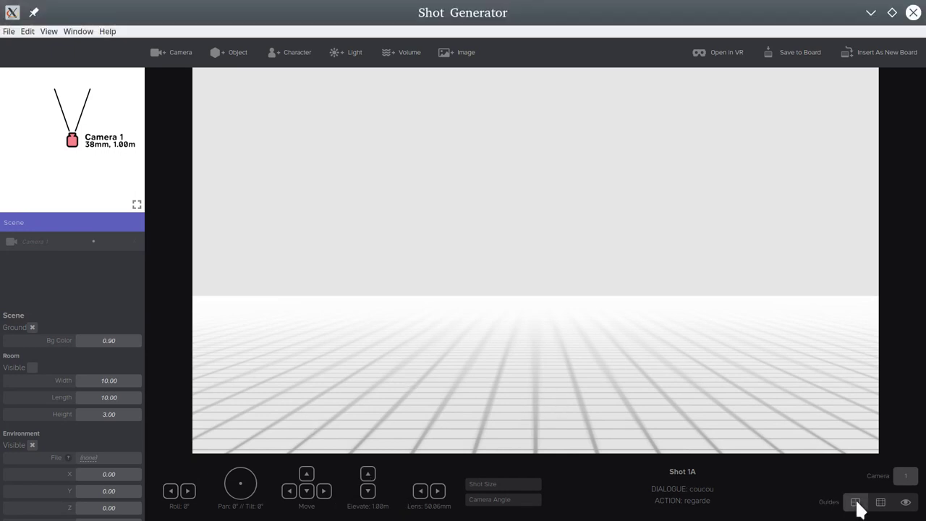
click(858, 506)
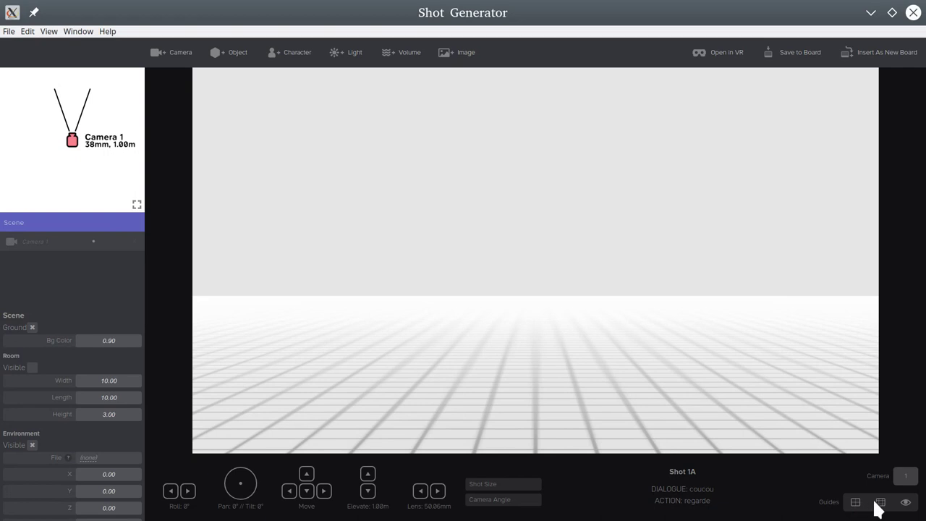
Try the rule-of-thirds and eyeline guides over the shot, and leave both turned off.
click(880, 505)
click(880, 507)
click(880, 507)
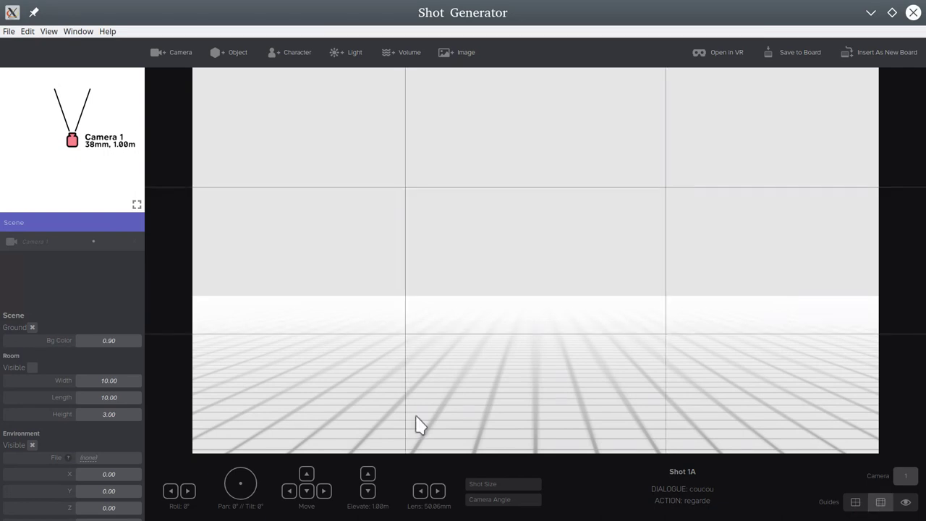
click(881, 504)
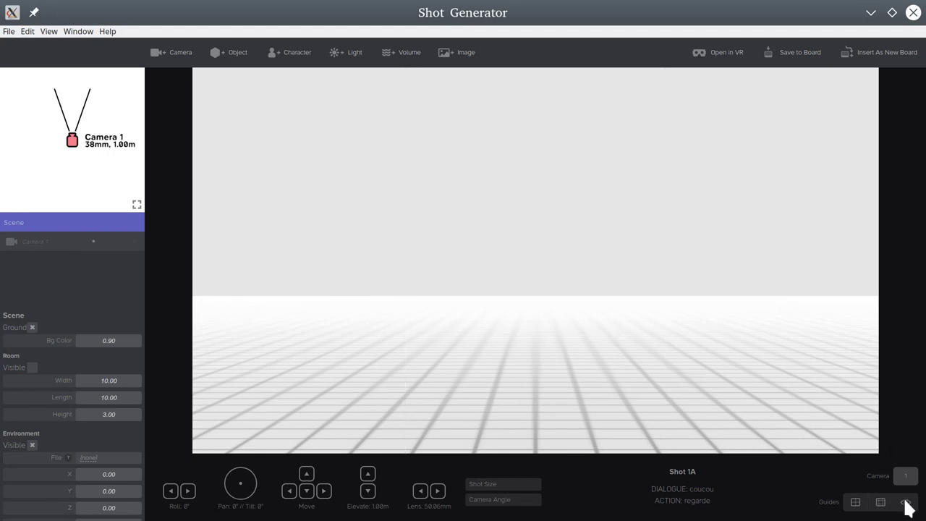
click(906, 503)
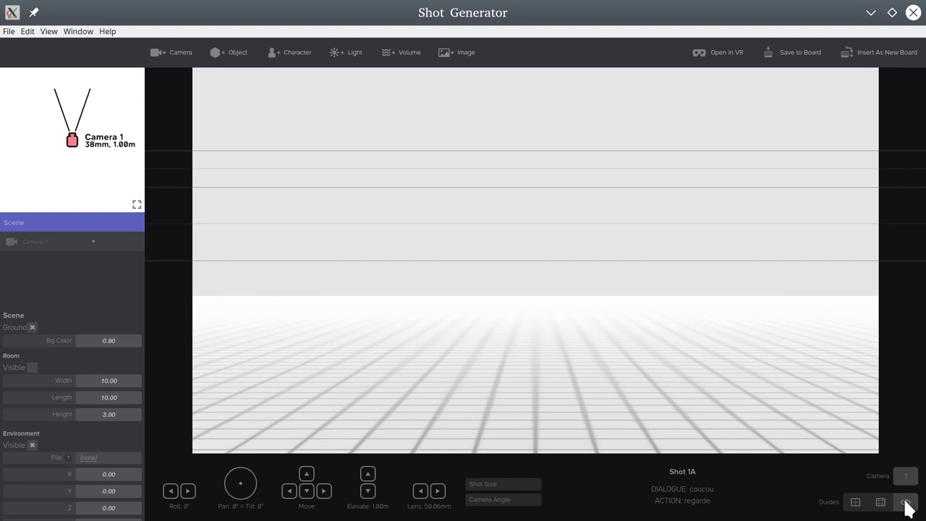
click(907, 505)
click(906, 502)
click(907, 504)
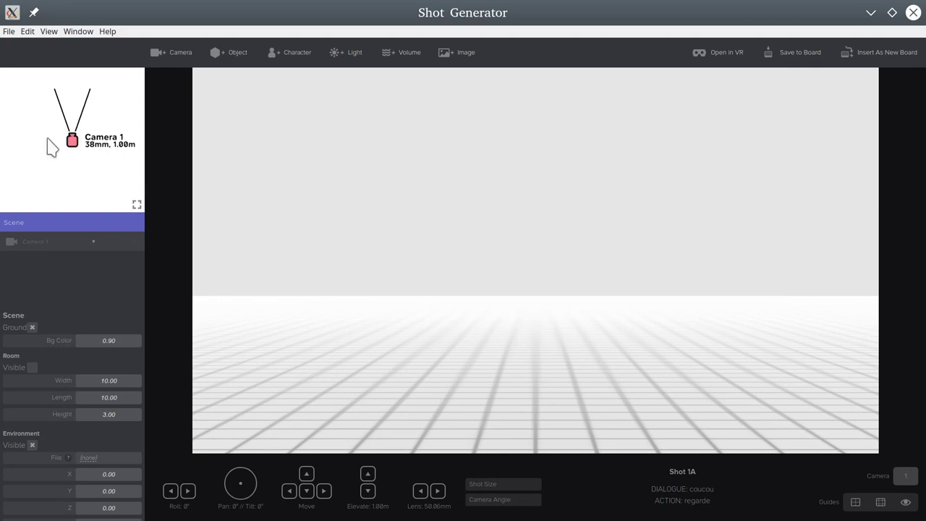
Select Camera 1 to show its properties, and compare the Shot Generator with the storyboard window.
click(75, 141)
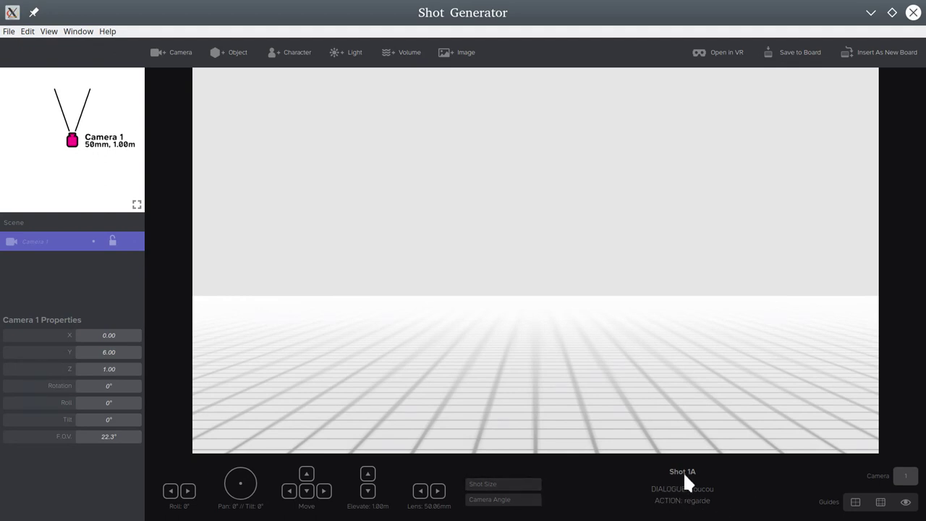
drag(657, 10, 0, 406)
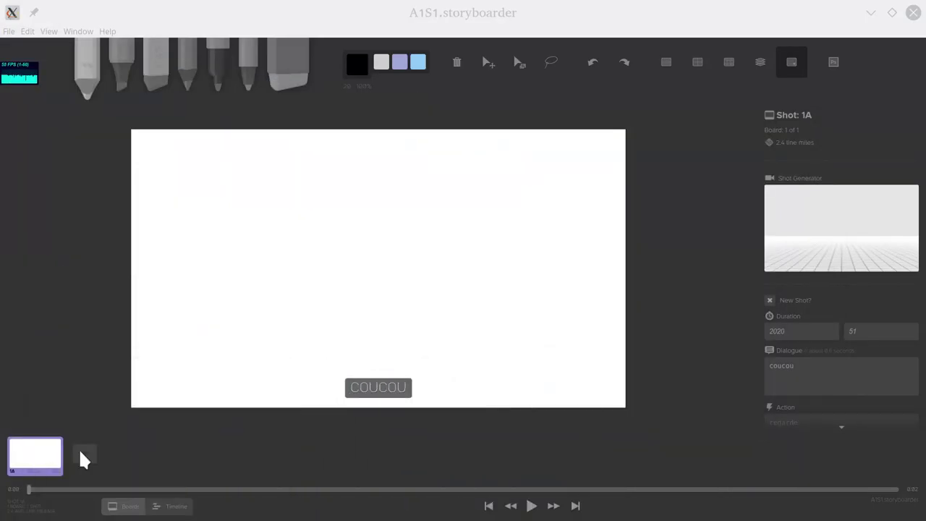
key(super+Up)
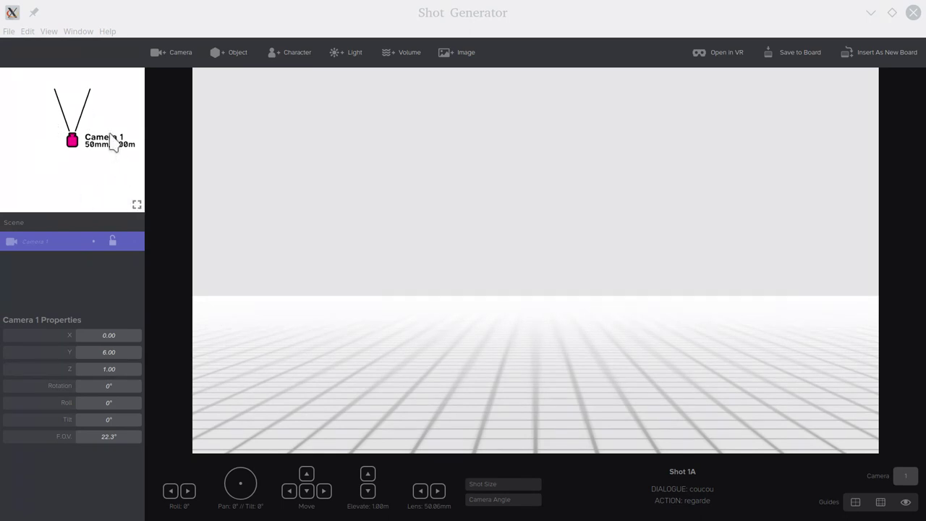
Swap the top-down view into the main viewport, and move Camera 1 to about X 1.01, Y 21.68.
click(137, 210)
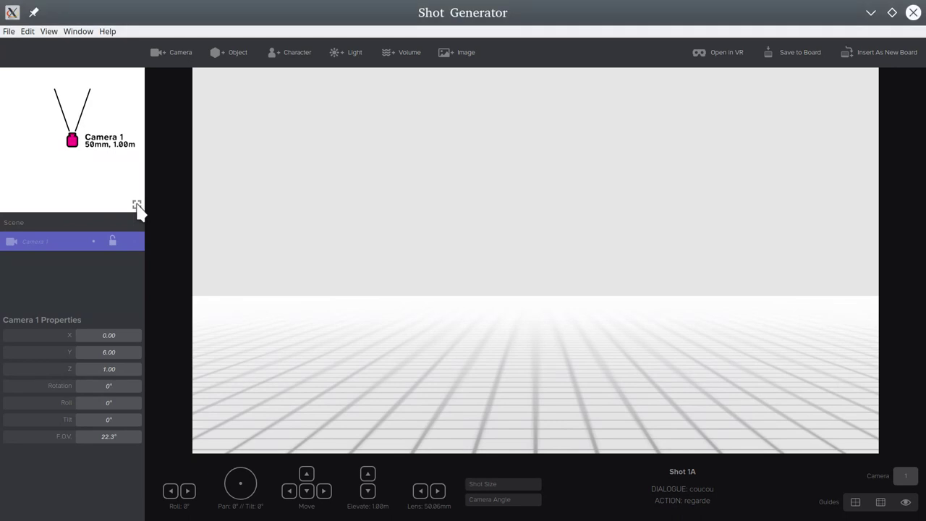
click(137, 210)
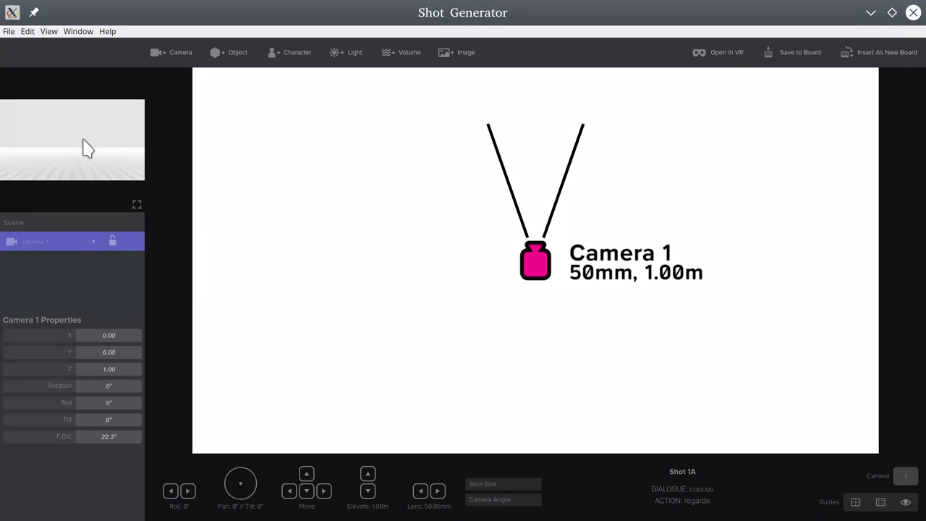
mouse_move(540, 281)
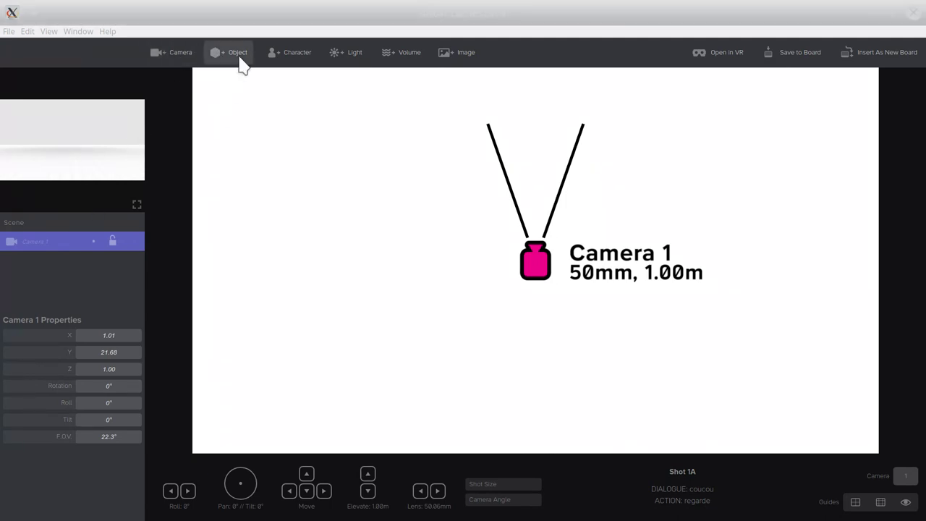
Add a box object to the scene, and lock Camera 1.
click(241, 64)
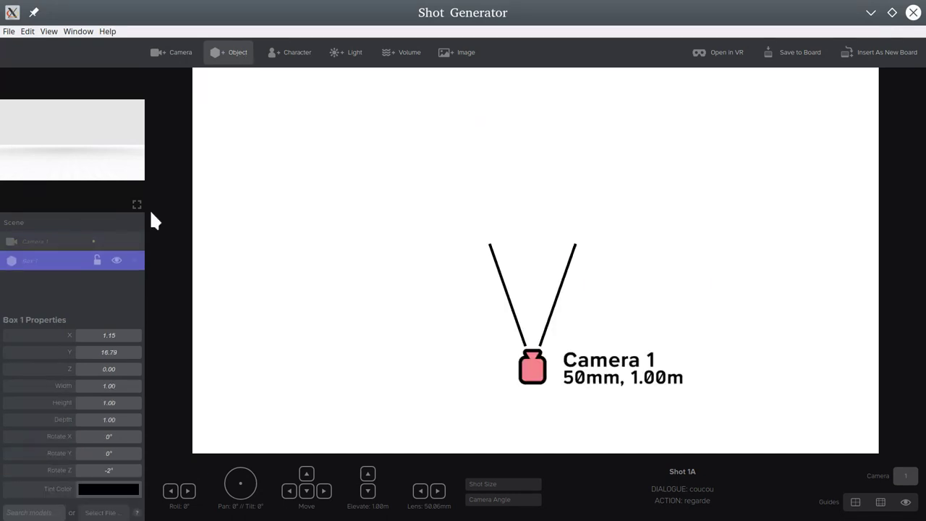
click(61, 247)
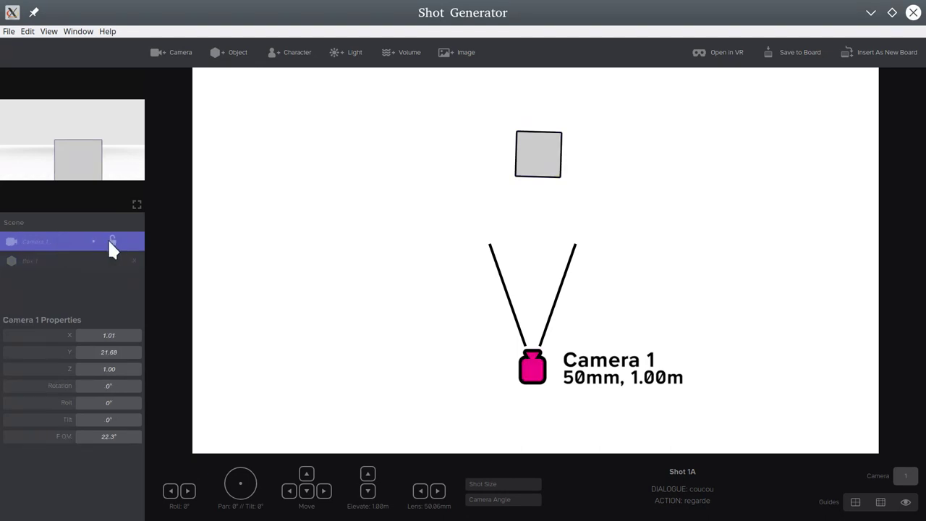
Compare the properties of the box with those of Camera 1, including the box's tint color and model choices.
click(52, 262)
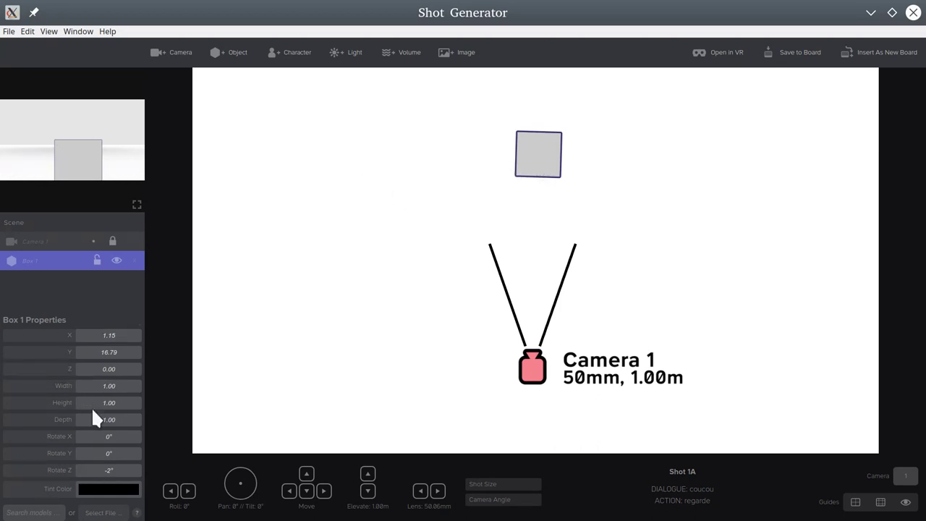
scroll(44, 429, down, 1)
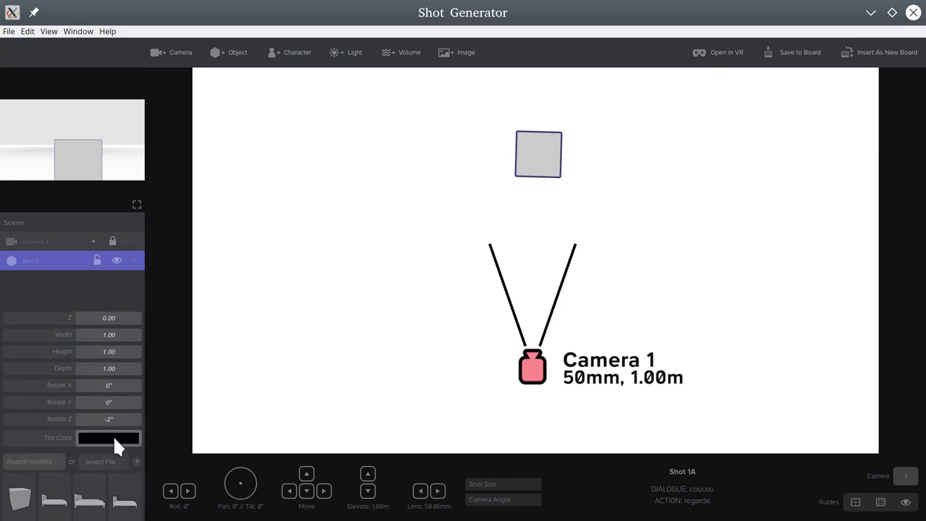
click(62, 241)
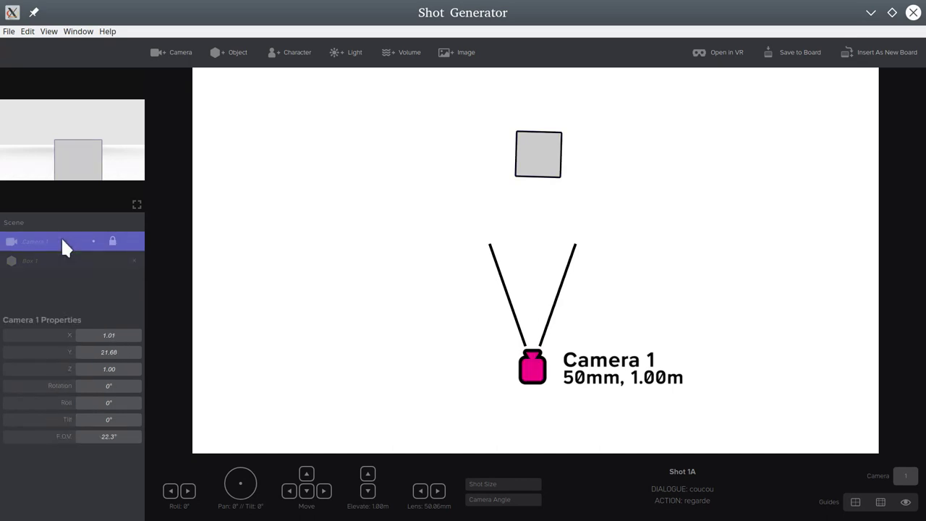
click(27, 262)
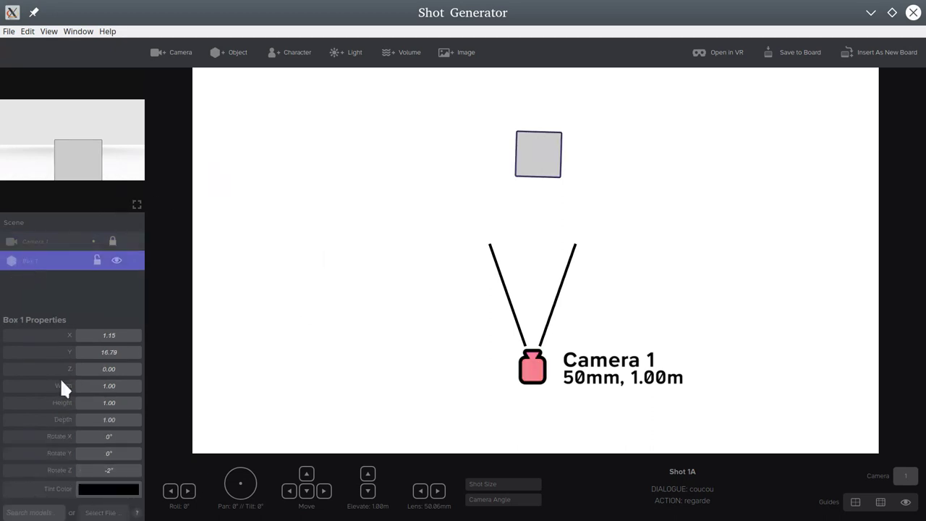
scroll(79, 344, down, 1)
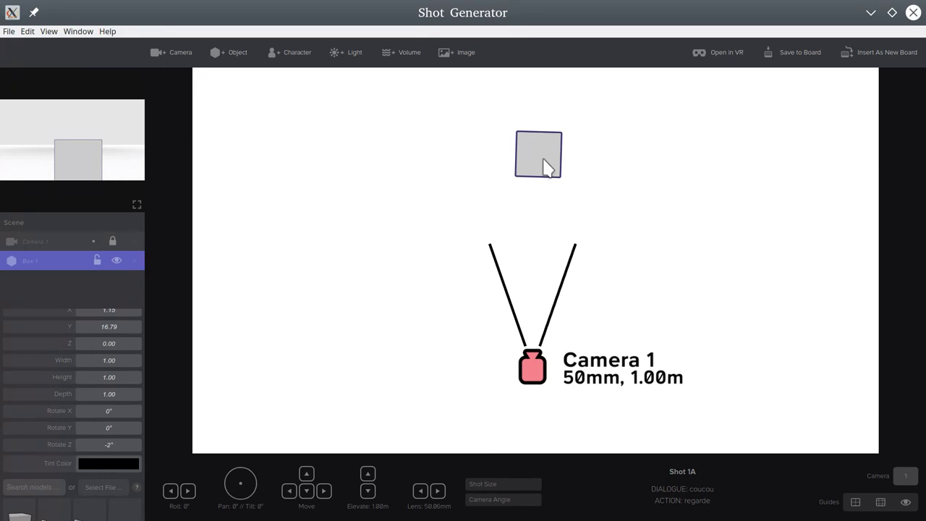
Move the box to about X 2.18, Y 13.87, and change its model to Table: Sit, Circle.
drag(538, 163, 554, 133)
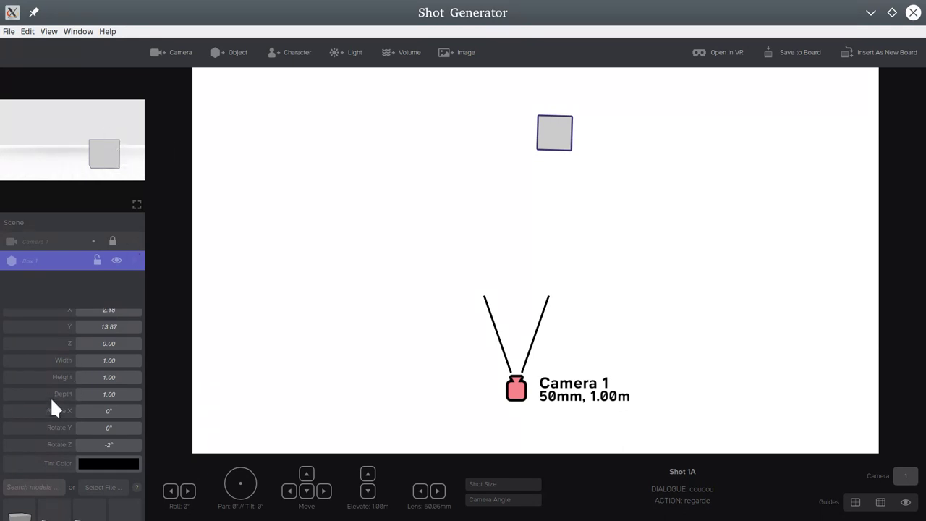
scroll(143, 431, down, 3)
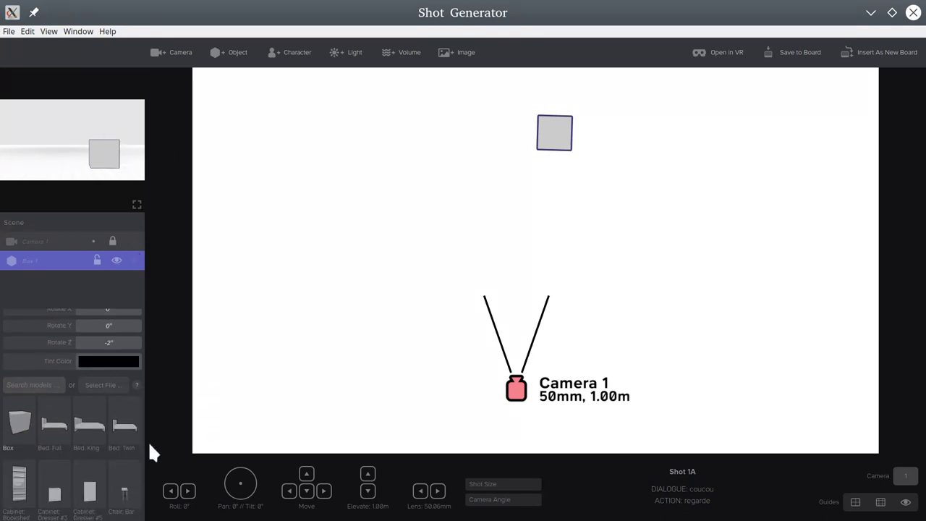
scroll(69, 420, down, 2)
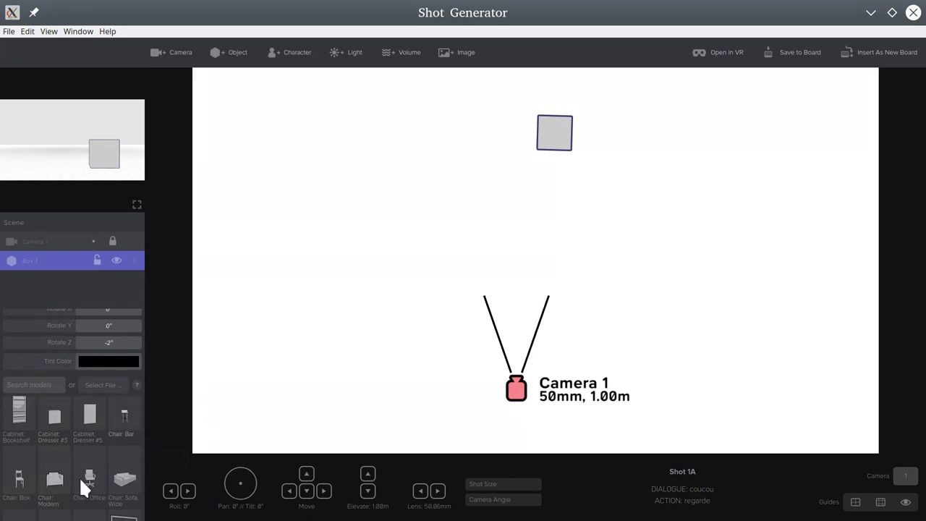
scroll(82, 490, down, 5)
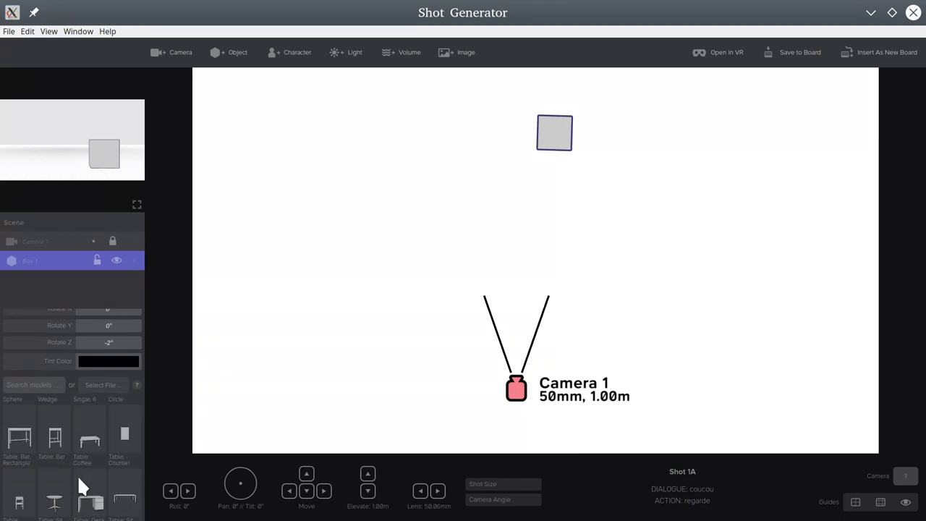
scroll(77, 474, down, 2)
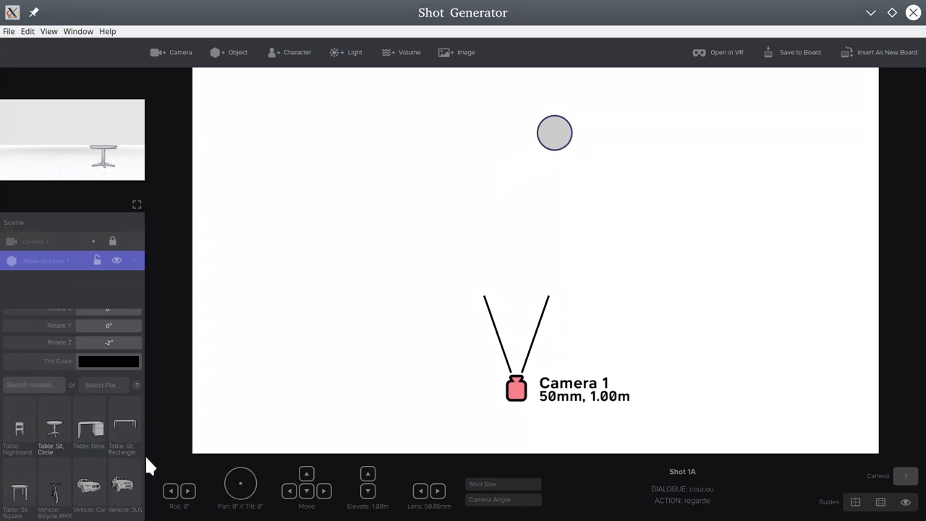
Browse the object model library through the vehicles, rocks and trees and back up to the furniture.
scroll(142, 461, down, 3)
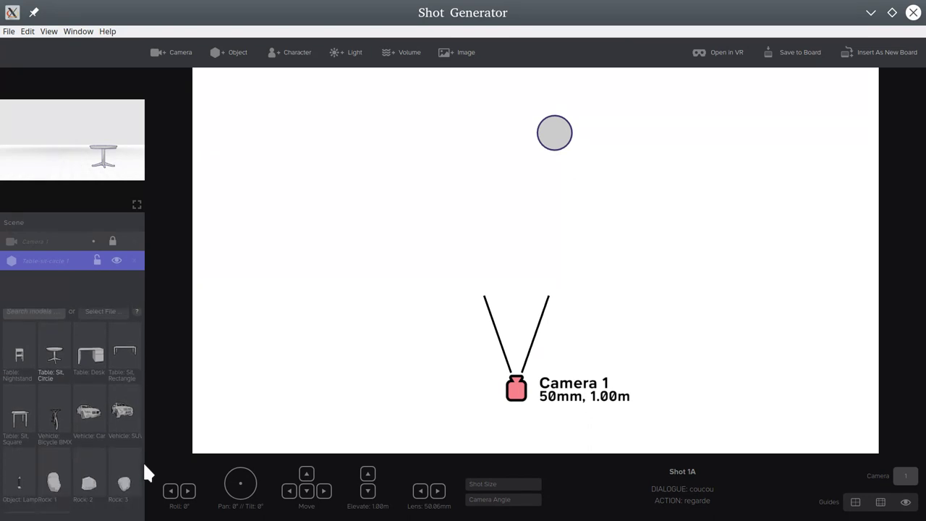
scroll(133, 482, down, 3)
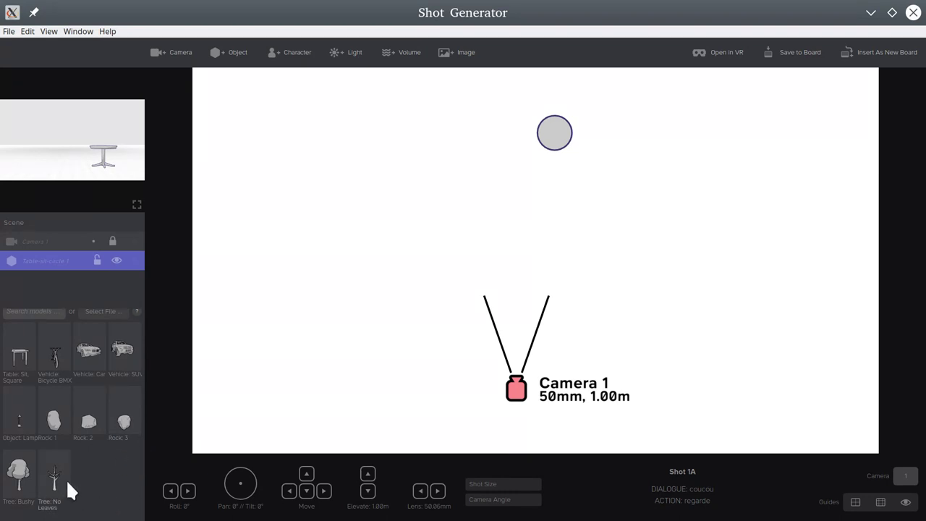
scroll(127, 377, up, 3)
scroll(124, 366, down, 3)
scroll(94, 366, up, 1)
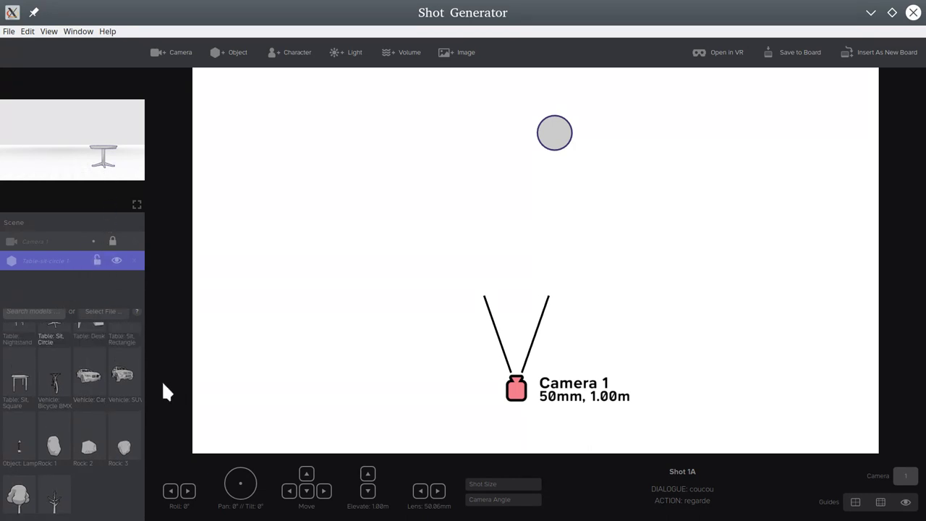
scroll(68, 347, up, 10)
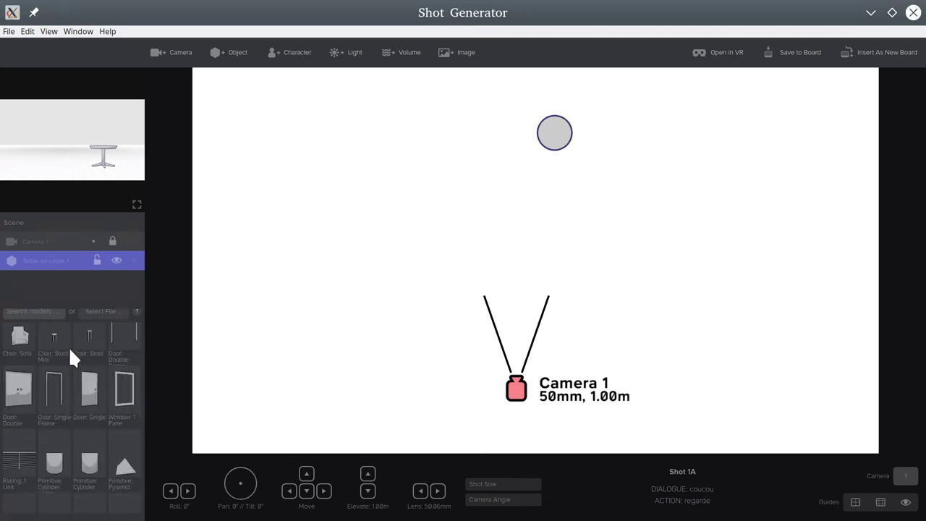
scroll(69, 347, up, 2)
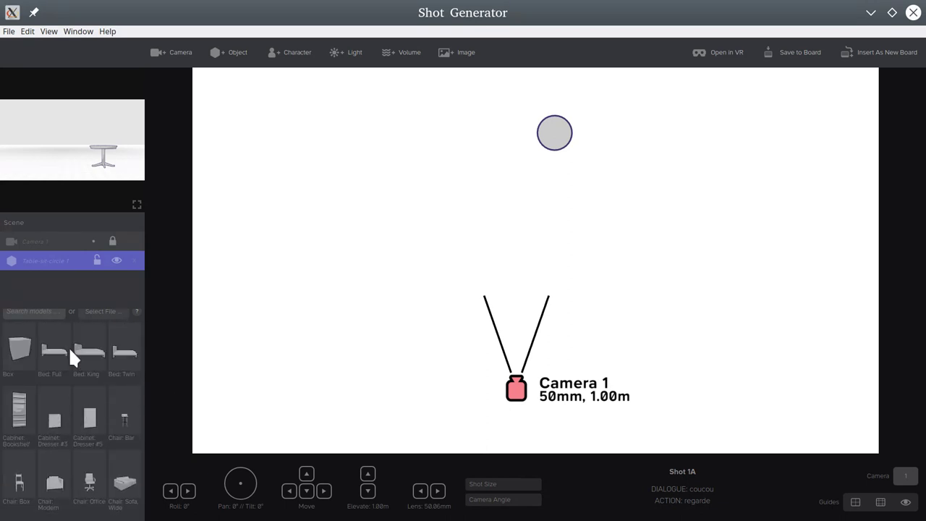
Add a second object with the Chair: Box model, and place it behind the round table at about Y 13.12.
click(234, 58)
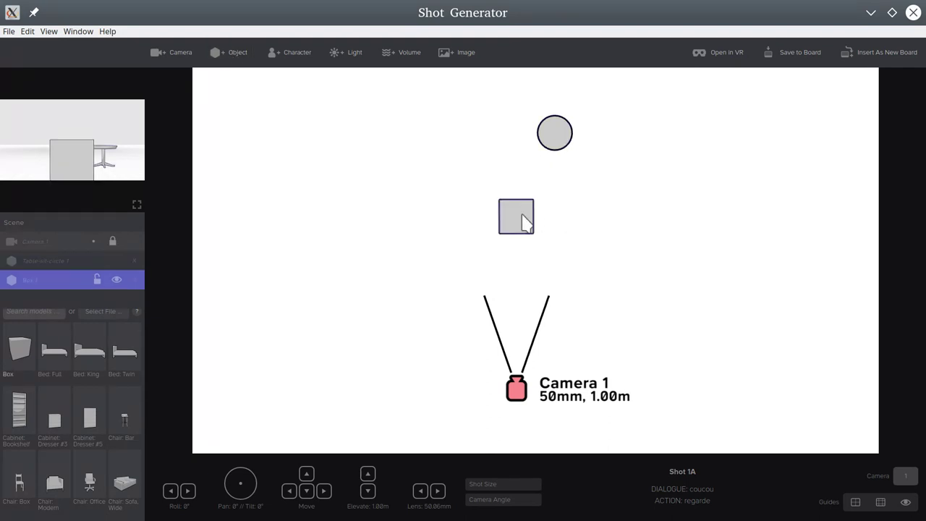
scroll(76, 430, down, 1)
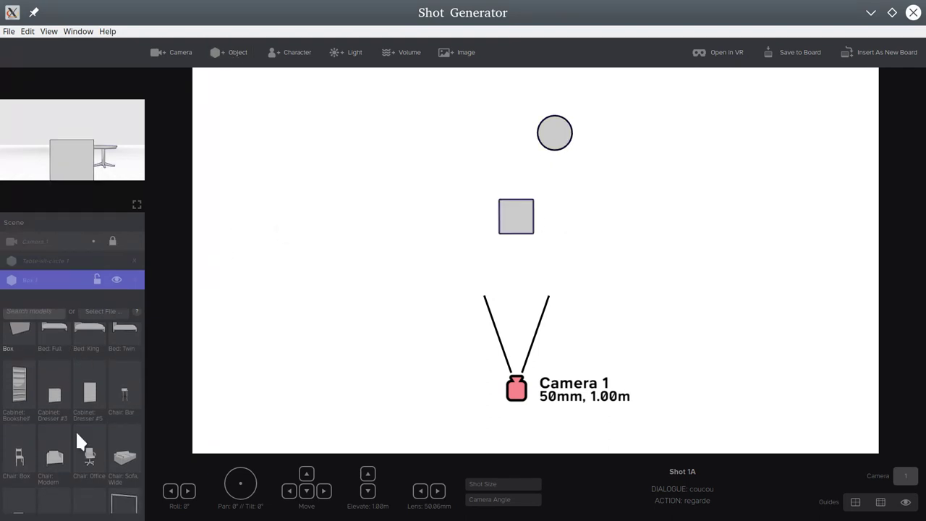
click(16, 461)
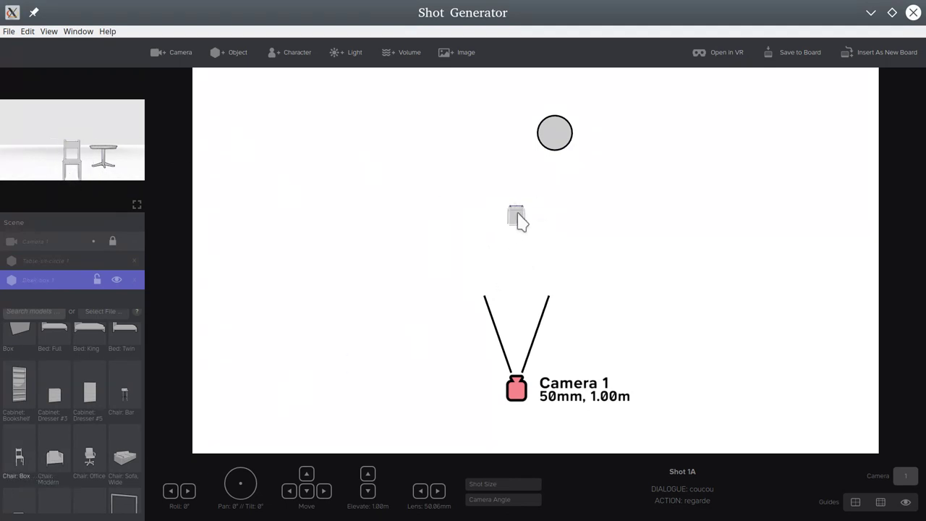
drag(519, 222, 567, 128)
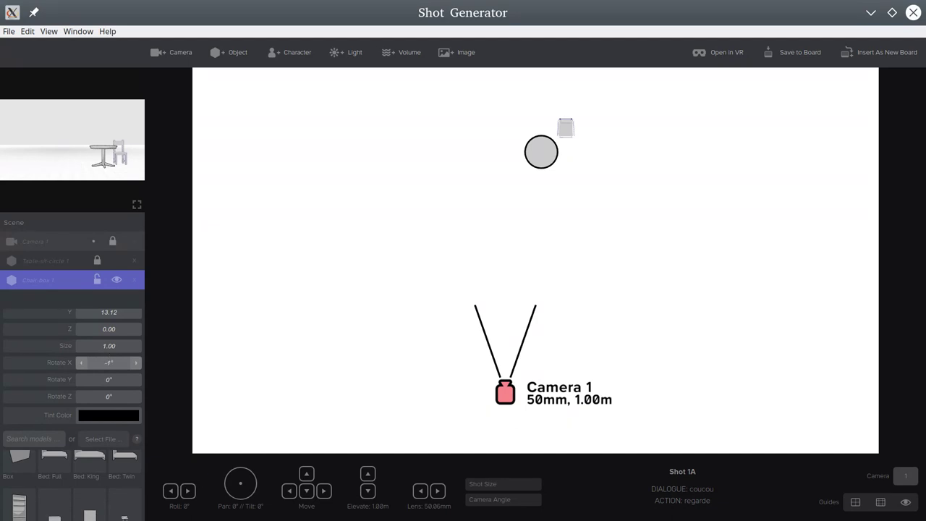
Try tilting the chair about its X axis to -29°, and reset Rotate X to 0°.
drag(109, 363, 102, 363)
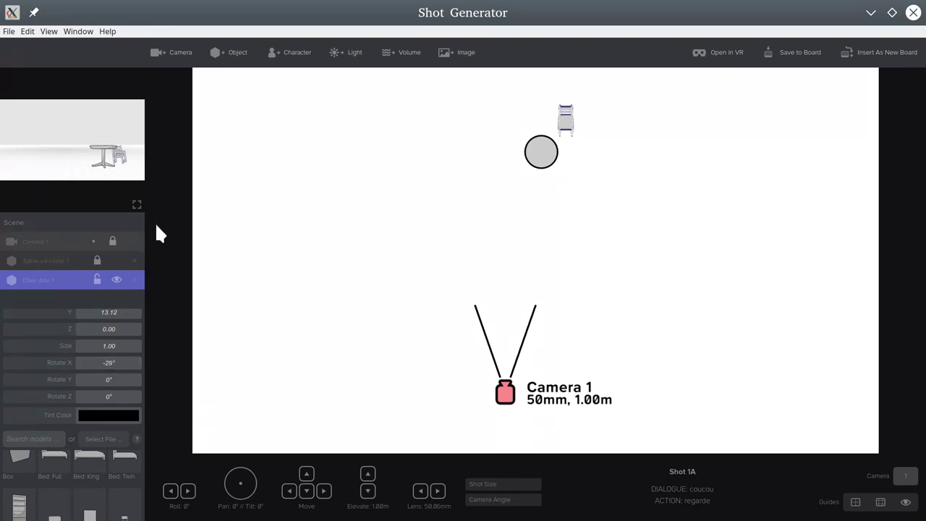
click(109, 363)
text(0)
key(Return)
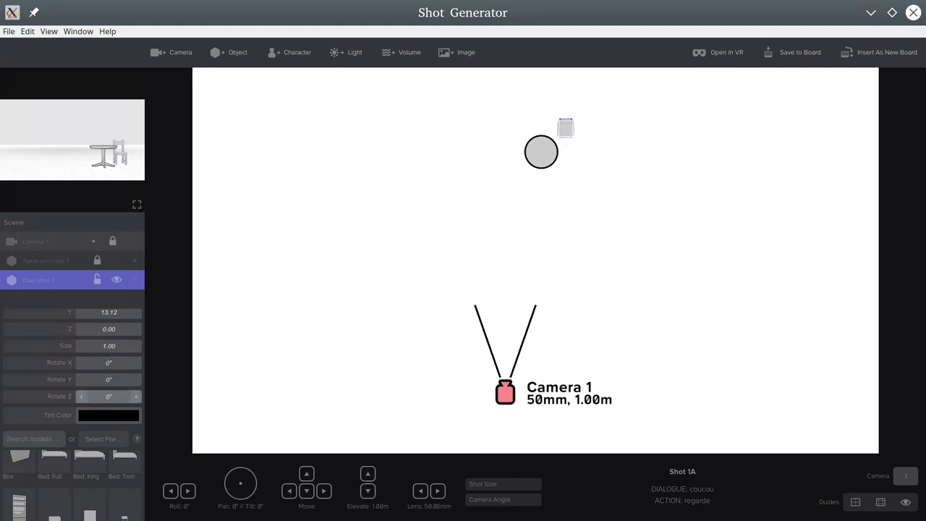
Rotate the chair about its Z axis to -30°, and lock it in the scene.
drag(109, 397, 117, 396)
mouse_move(109, 397)
mouse_down()
mouse_move(88, 396)
mouse_move(112, 397)
mouse_up()
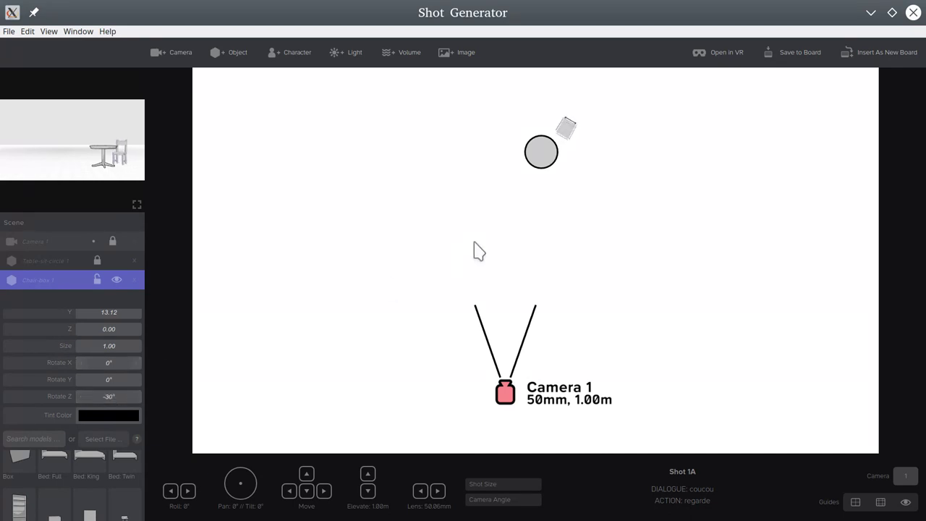
click(564, 136)
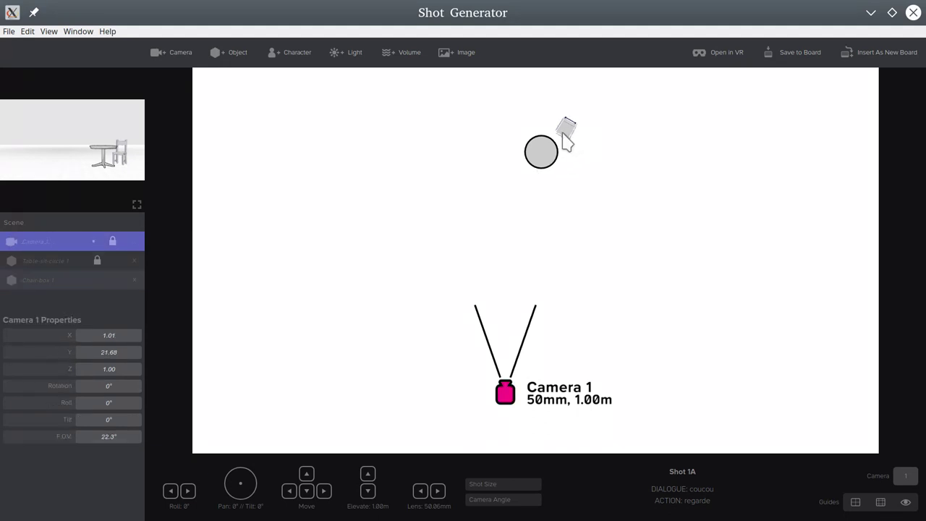
click(40, 280)
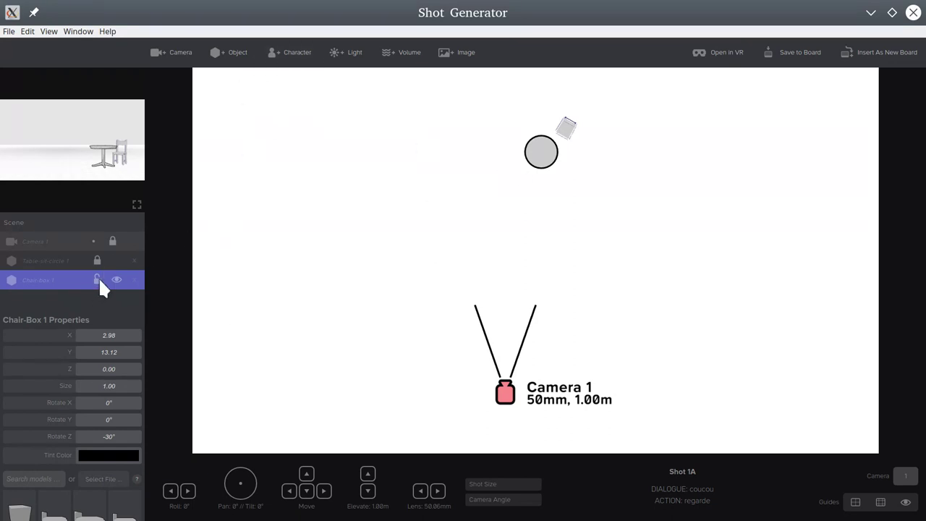
Add a character to the scene, and move it in front of the chair at about X 2.84, Y 13.38.
click(293, 57)
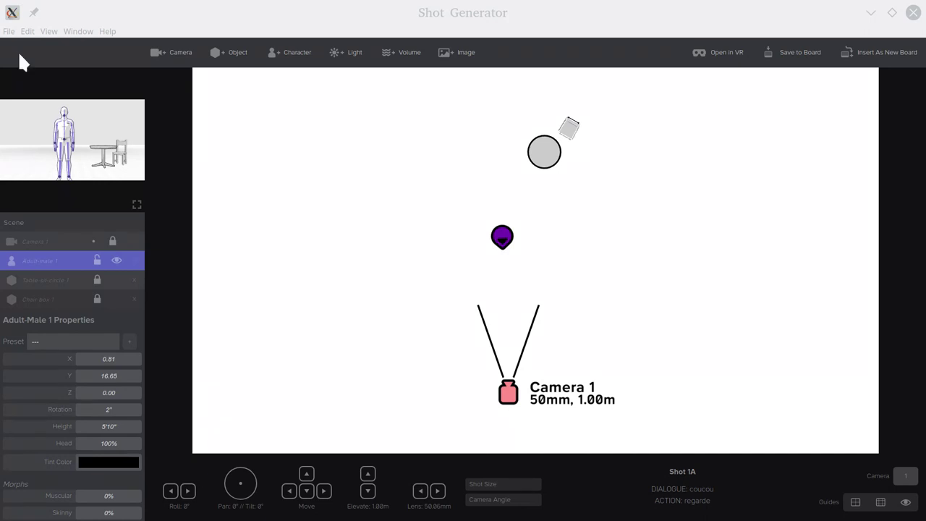
click(9, 32)
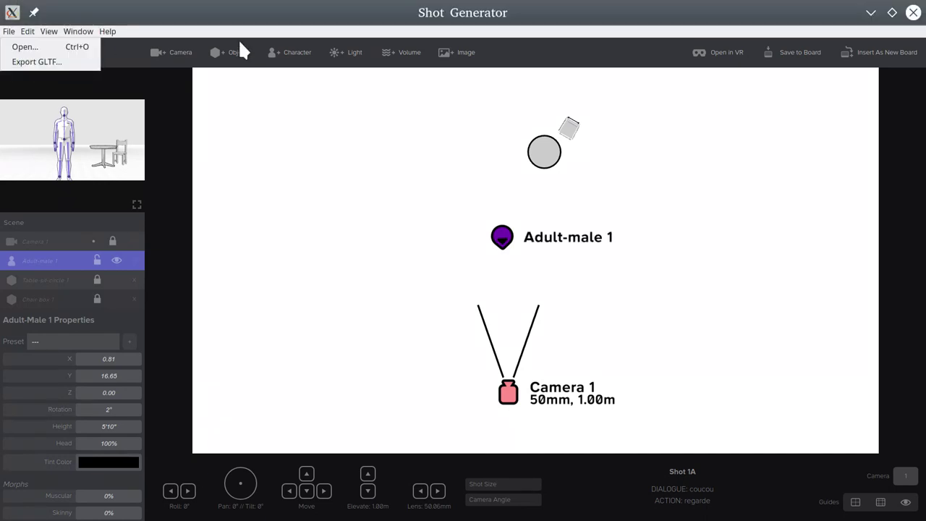
click(550, 21)
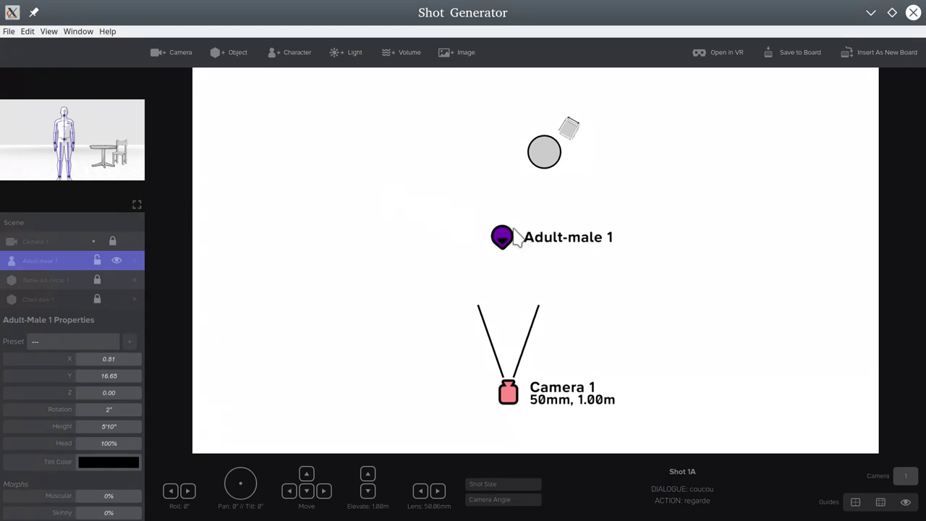
drag(503, 238, 562, 135)
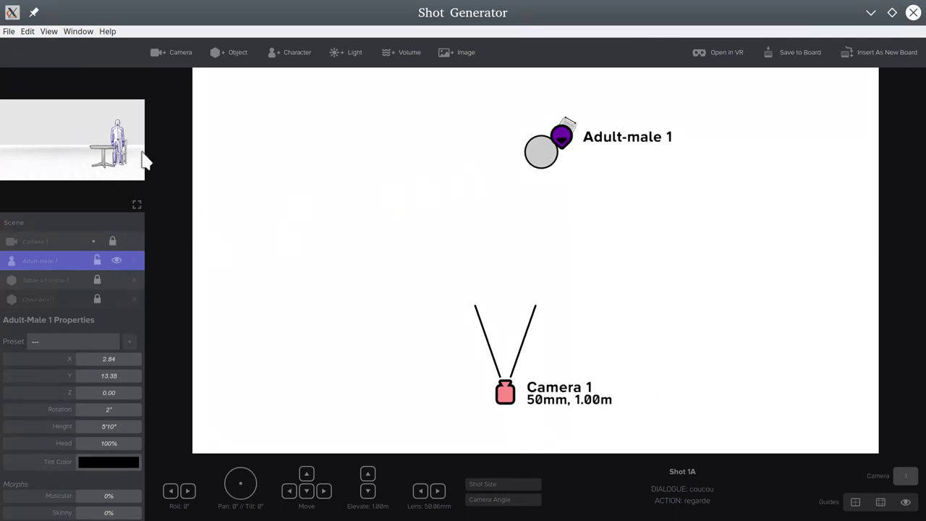
Add a second camera, placed at about X -3.13, Y 14.63, and set its roll to 6°.
click(173, 52)
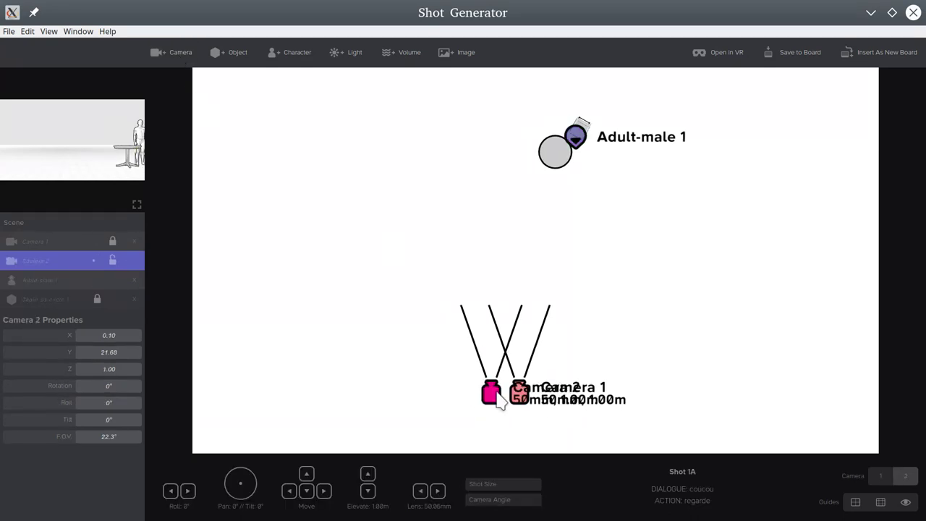
drag(471, 384, 442, 176)
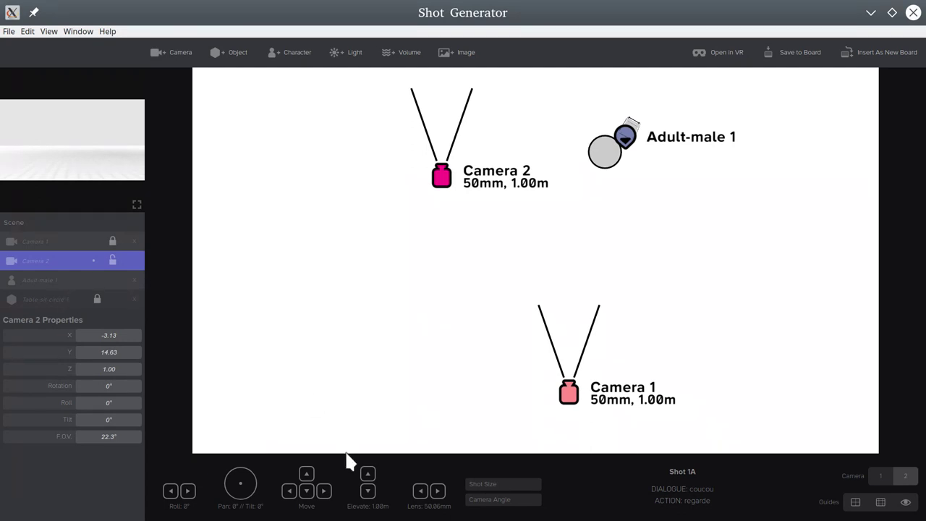
click(188, 491)
click(188, 492)
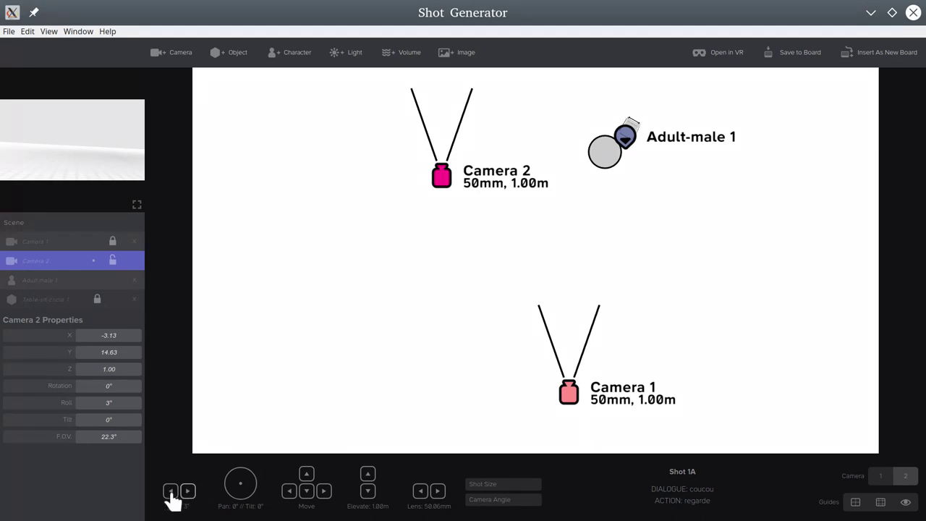
click(171, 491)
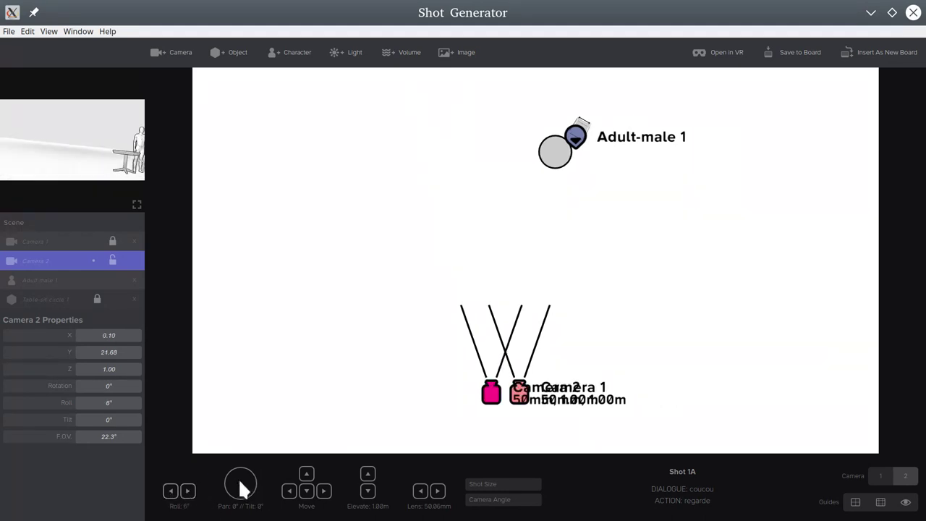
Try repositioning Camera 2 in the top-down view and lowering it to about Z 0.40.
drag(503, 407, 444, 216)
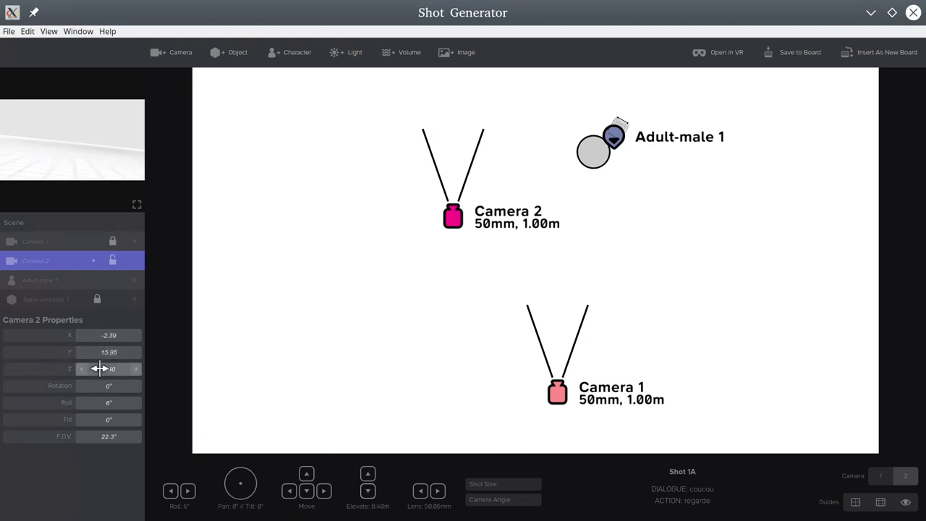
mouse_move(108, 369)
mouse_down()
mouse_move(130, 369)
mouse_move(80, 369)
mouse_move(116, 369)
mouse_up()
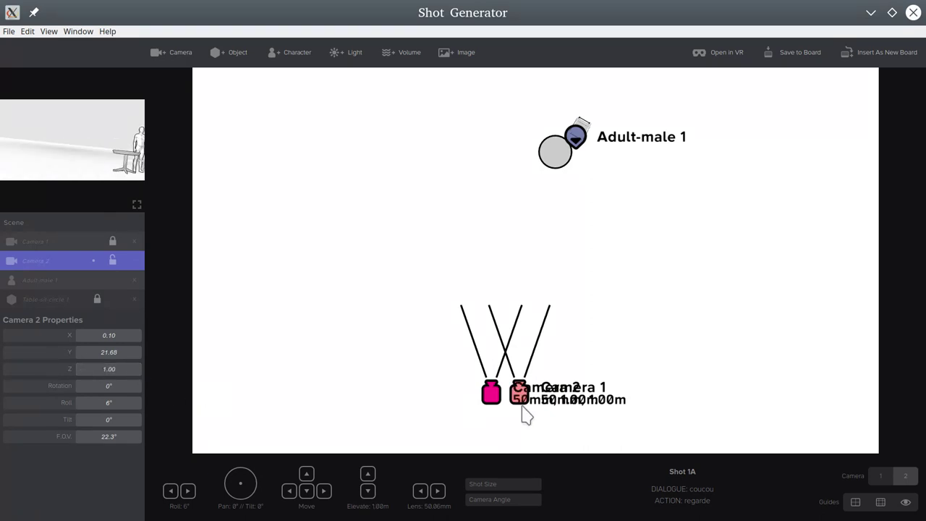
drag(493, 392, 621, 257)
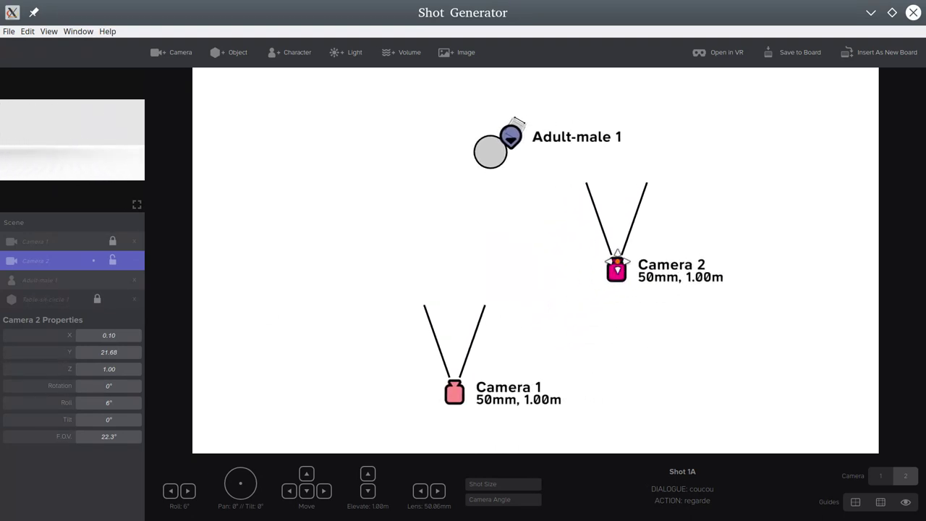
Swap the camera view into the main viewport, and place Camera 2 at about X 8.01, Y 17.28 with a rotation of 57°.
click(137, 206)
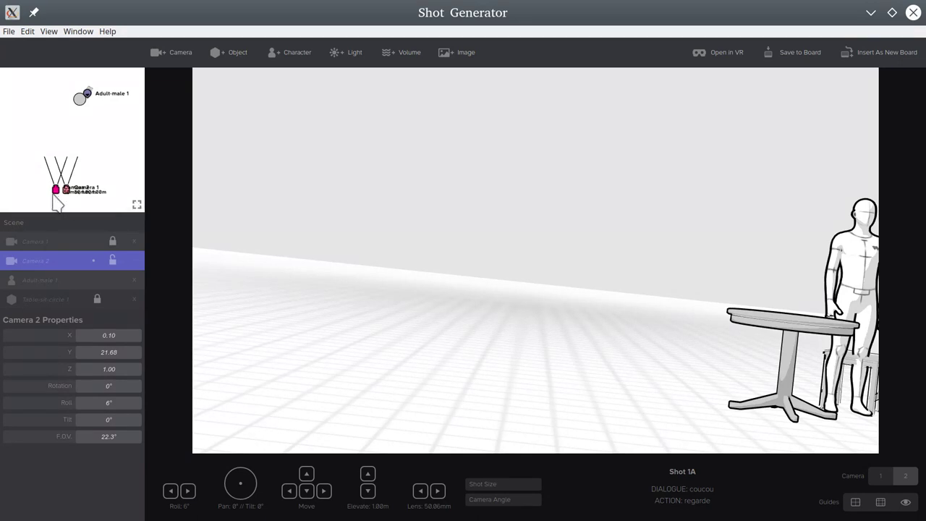
drag(55, 195, 112, 137)
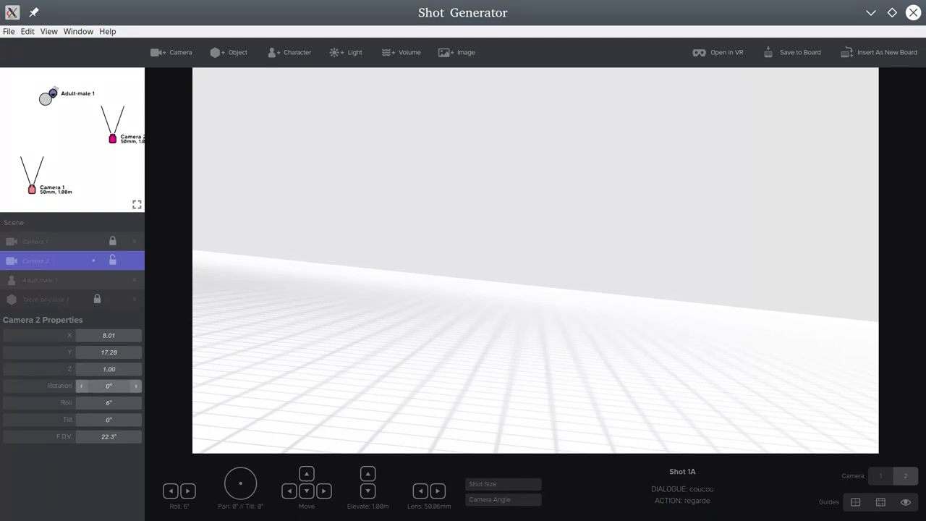
drag(108, 386, 151, 386)
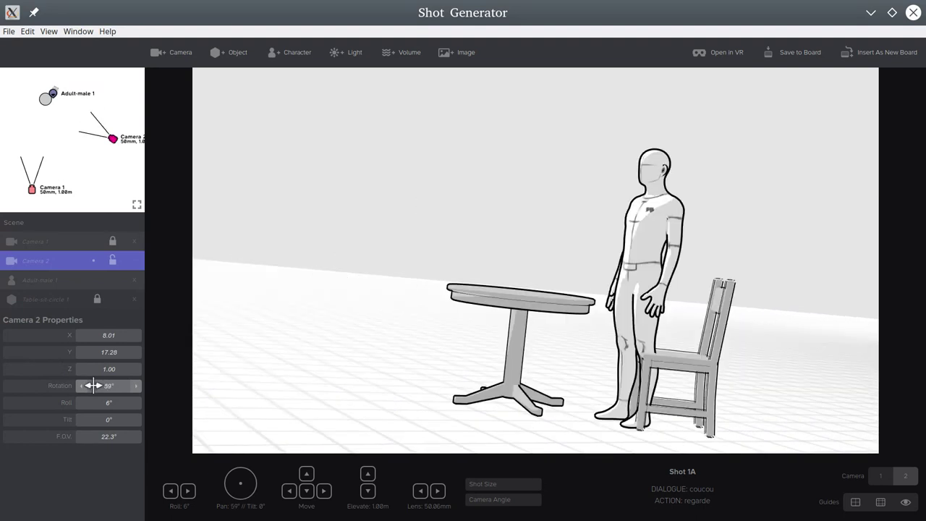
click(78, 384)
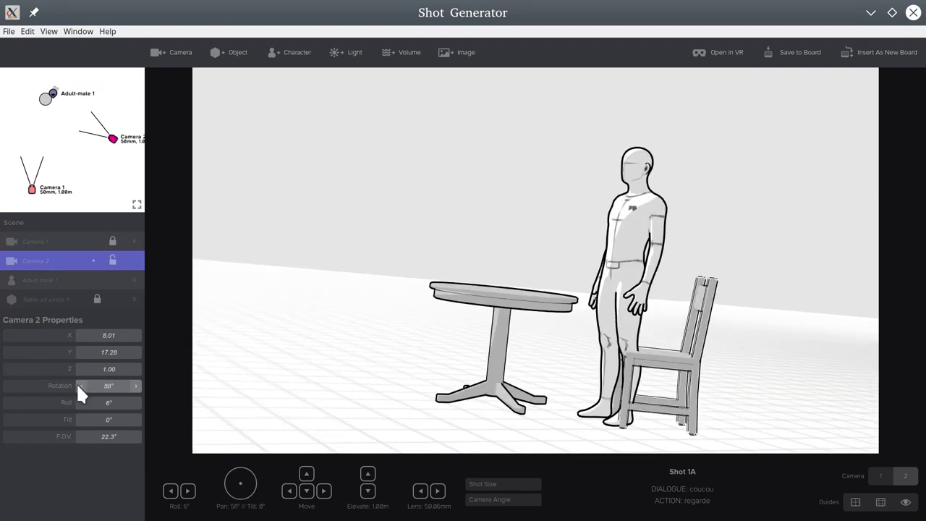
click(77, 385)
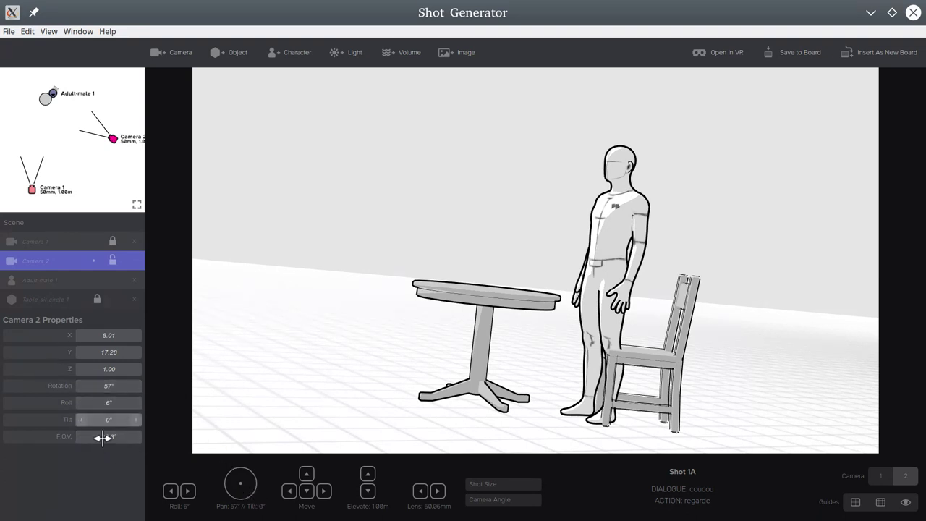
Reframe Camera 2 by varying its tilt and field of view, ending at a 24° tilt and a 46.6° F.O.V.
drag(108, 436, 76, 436)
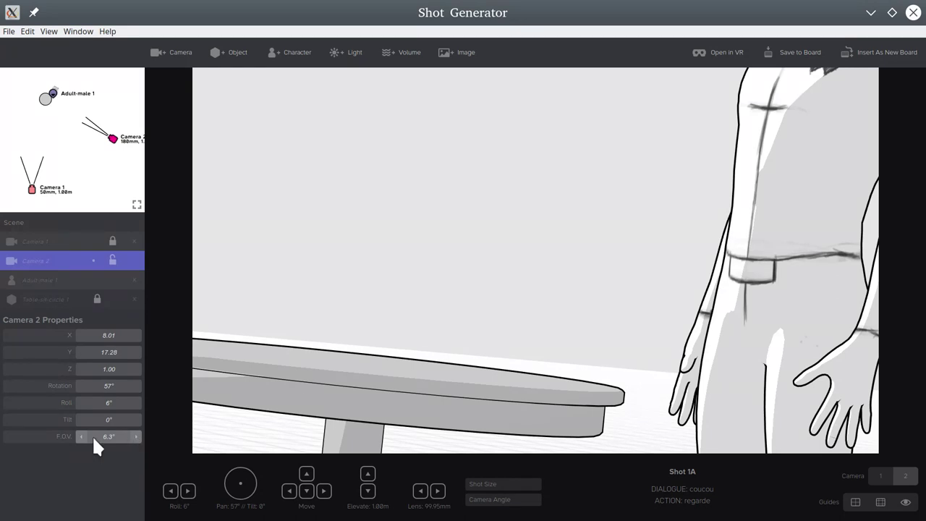
drag(103, 438, 99, 419)
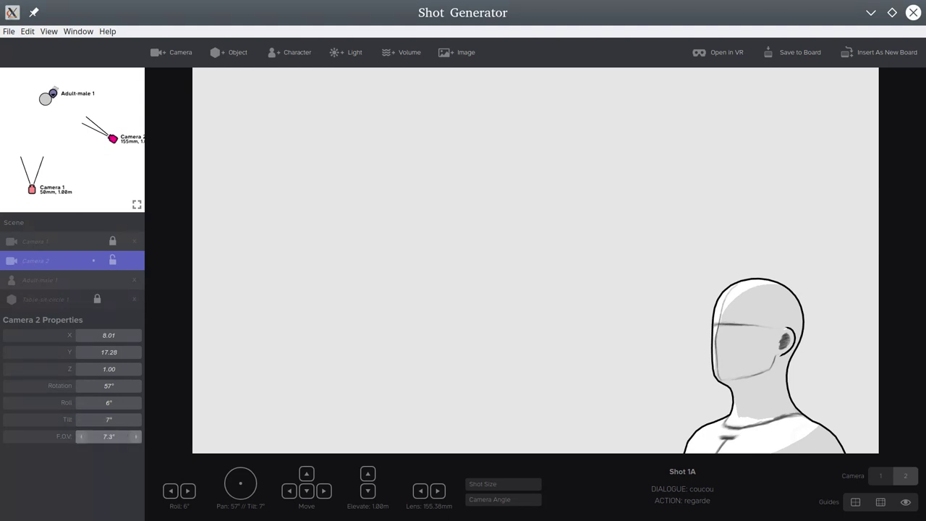
drag(109, 436, 137, 437)
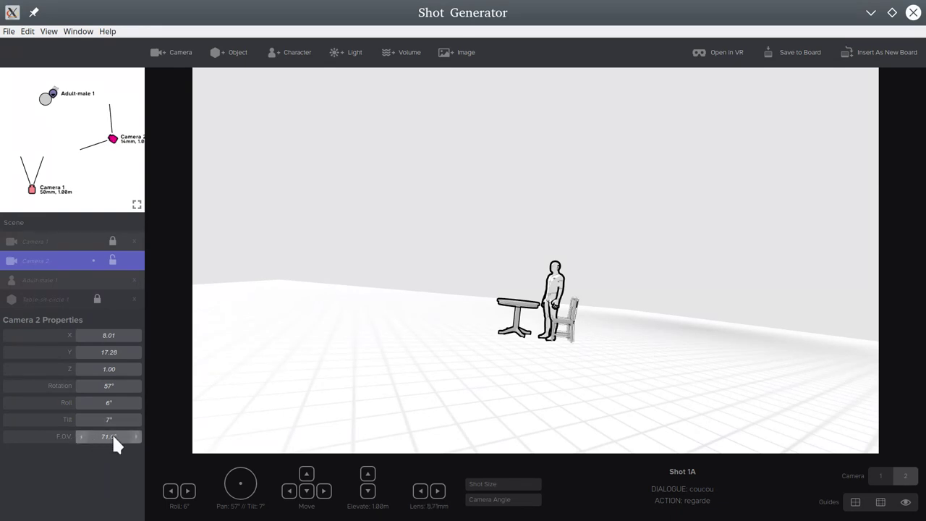
drag(114, 437, 110, 437)
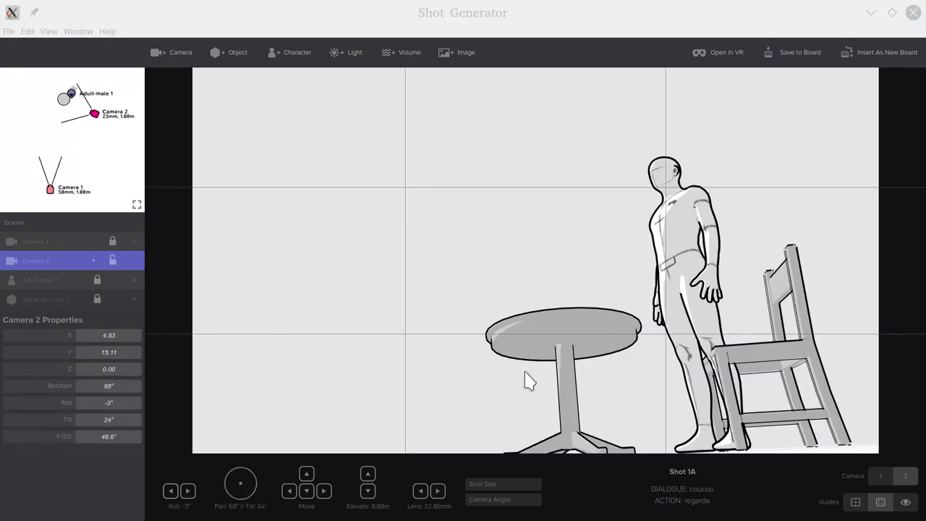
Roll Camera 2 to both sides to compare framings, and level its roll at 0°.
click(171, 492)
click(171, 491)
click(172, 491)
click(172, 492)
click(172, 491)
click(188, 492)
click(188, 492)
click(187, 491)
click(188, 491)
click(187, 491)
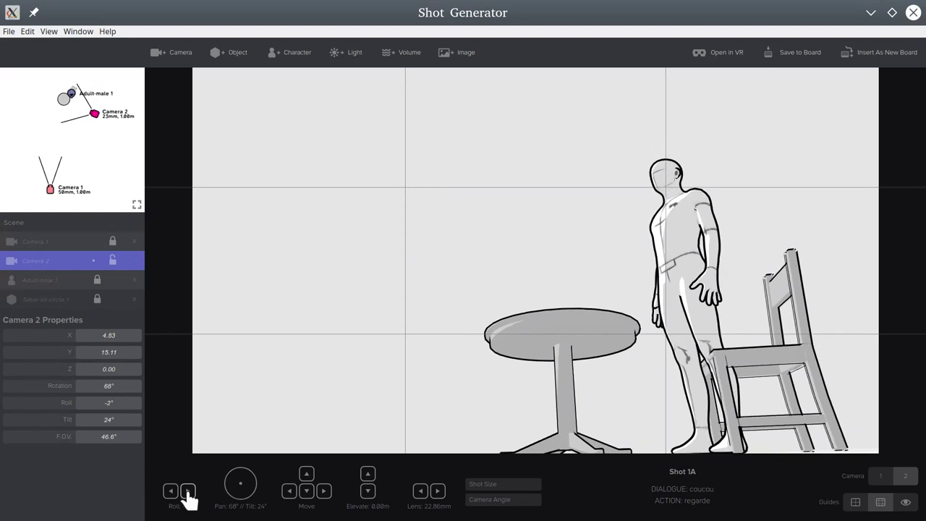
click(188, 491)
click(187, 491)
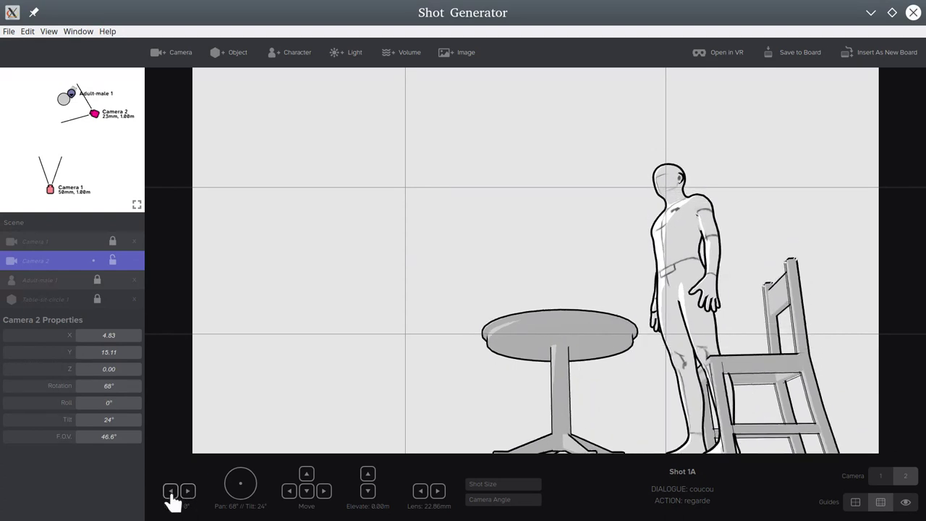
click(171, 491)
click(188, 493)
Switch to Camera 1, move it closer to the character at about X 2.44, Y 16.16, Z 1.10, and lock it.
click(881, 480)
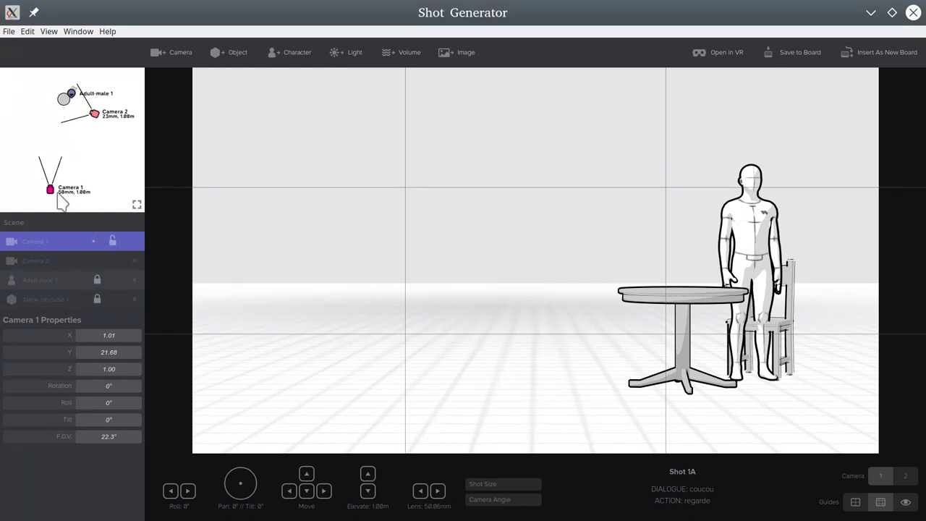
drag(55, 195, 60, 175)
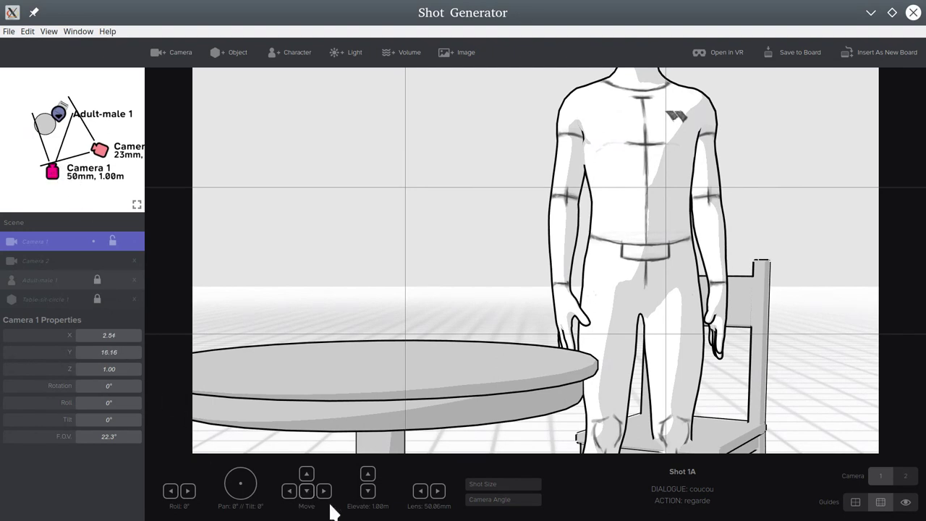
click(369, 476)
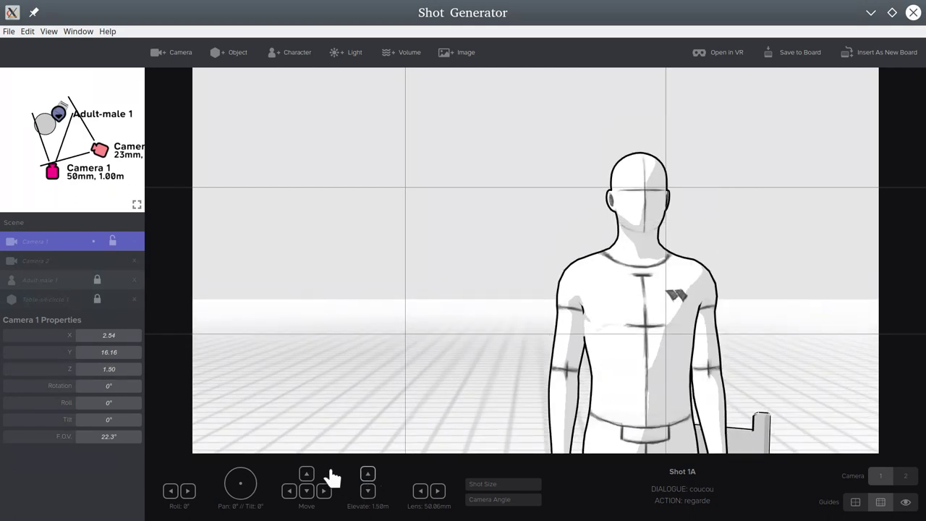
click(288, 491)
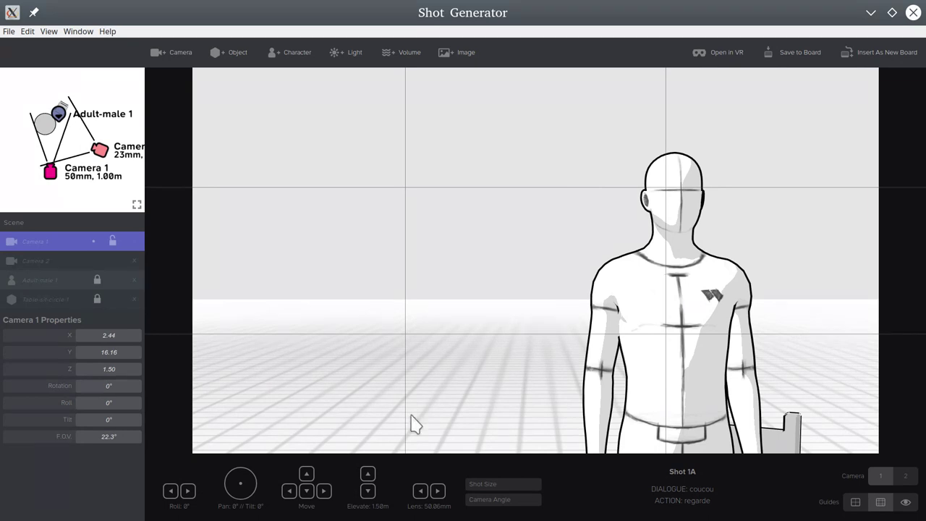
click(368, 491)
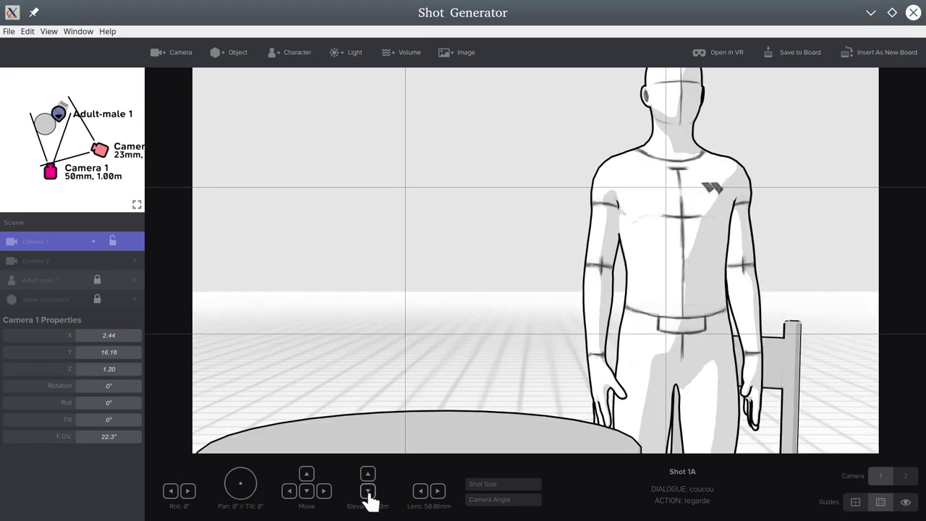
click(368, 491)
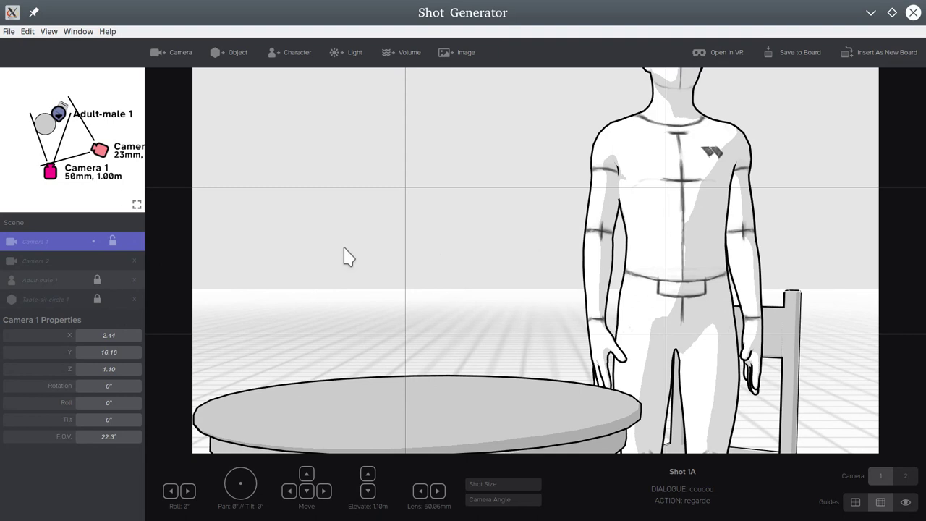
click(112, 242)
Unlock the Adult-male 1 character and pull its hips slightly down and toward the chair in the Camera 1 view.
click(35, 282)
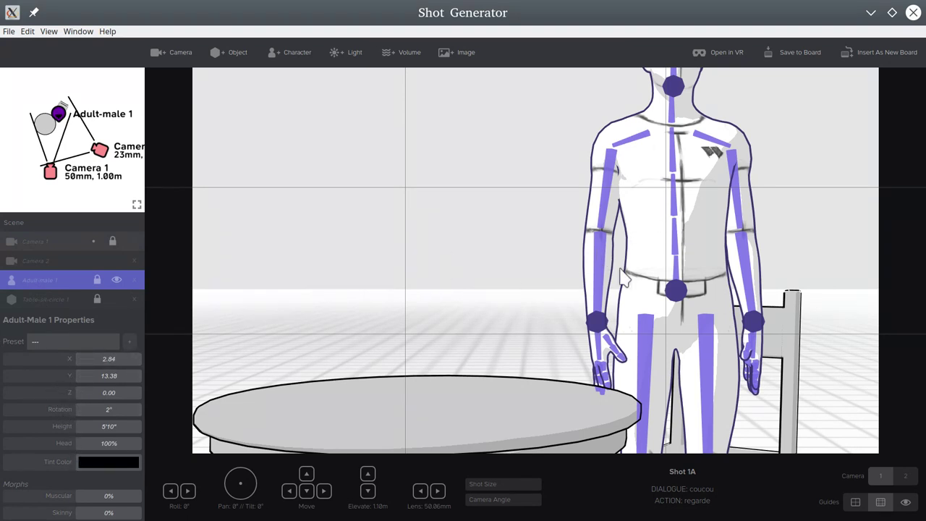
click(680, 313)
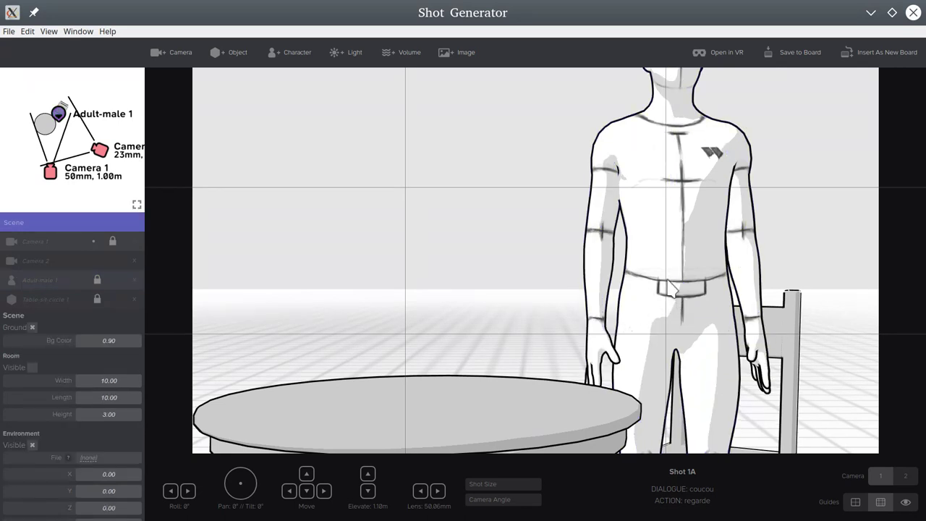
click(75, 279)
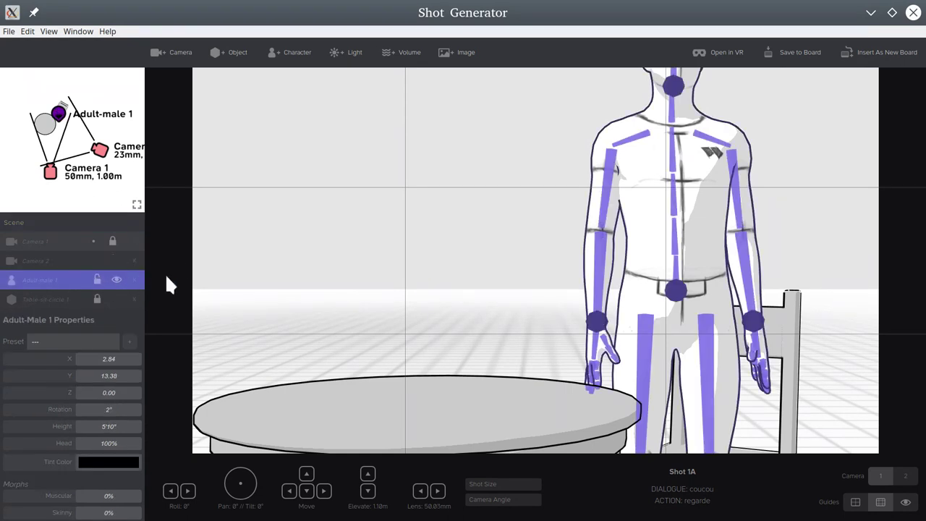
mouse_move(676, 300)
mouse_down()
mouse_move(673, 293)
mouse_move(675, 348)
mouse_move(678, 306)
mouse_move(691, 326)
mouse_move(694, 316)
mouse_up()
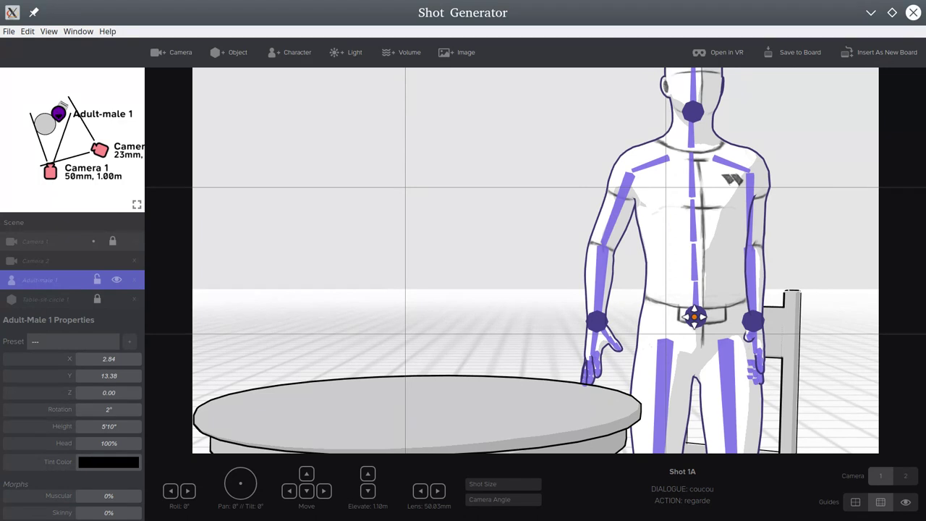
From Camera 2, lower the character's hips into a seated pose and shift its legs toward the table using the foot and knee controls.
click(905, 477)
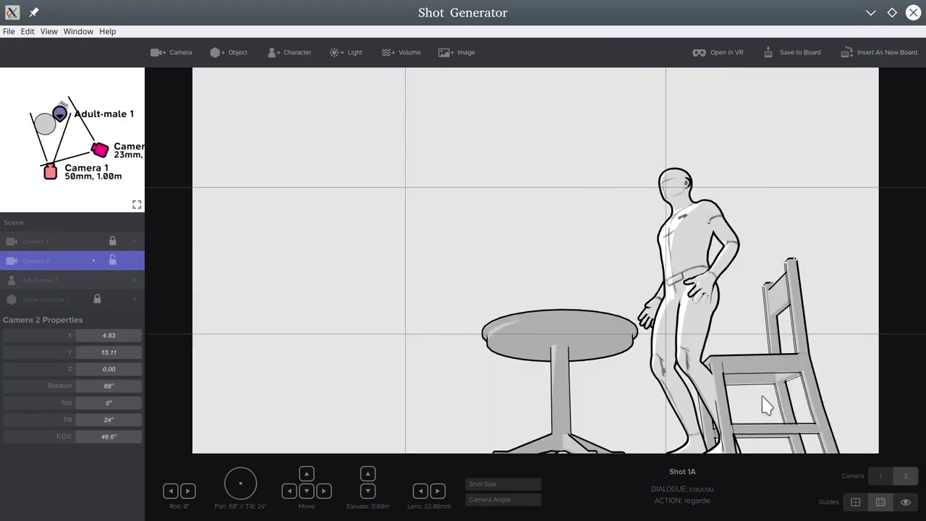
click(684, 277)
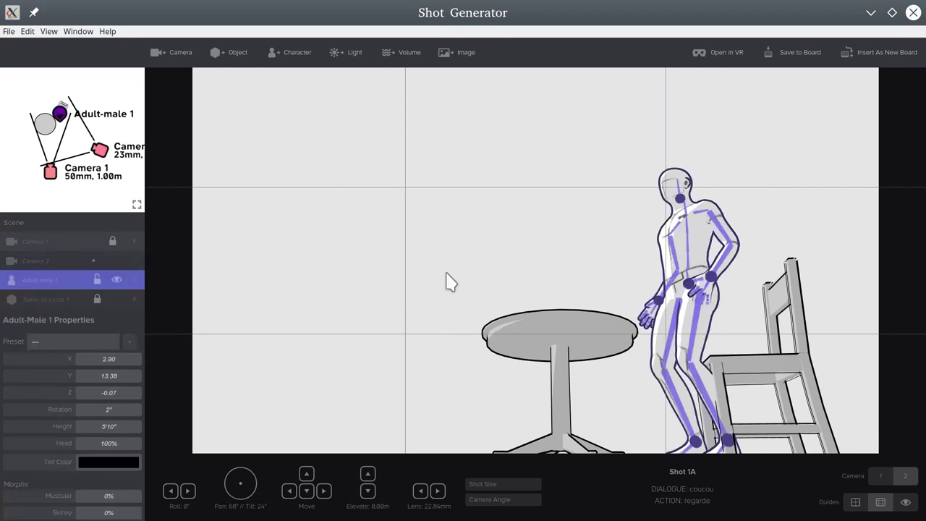
drag(700, 289, 727, 334)
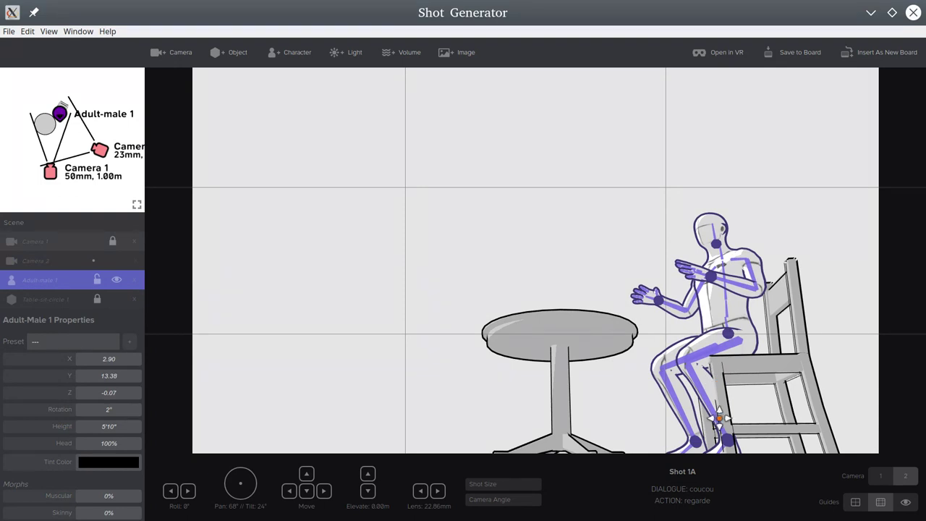
drag(695, 442, 629, 433)
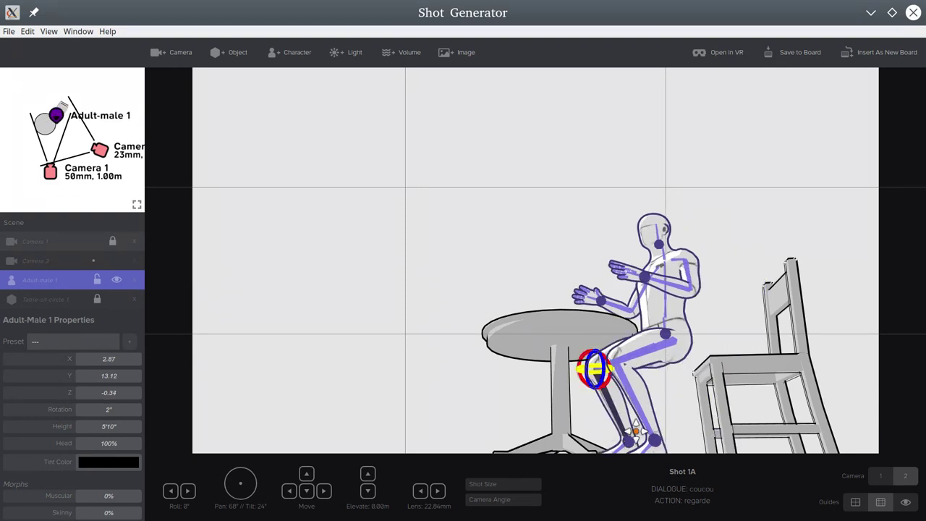
mouse_move(606, 368)
mouse_down()
mouse_move(595, 366)
mouse_move(619, 393)
mouse_move(620, 411)
mouse_move(616, 353)
mouse_up()
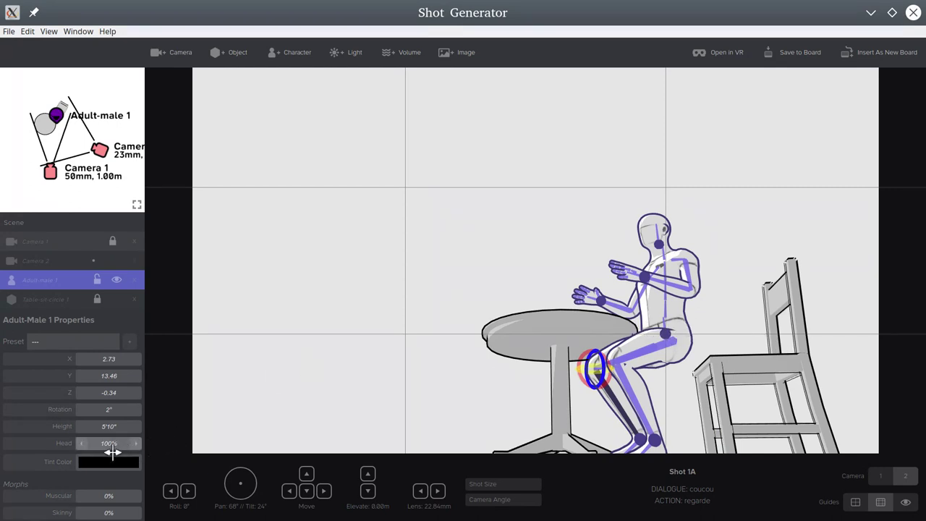
Set the character's Muscular morph to 100%.
scroll(74, 476, down, 3)
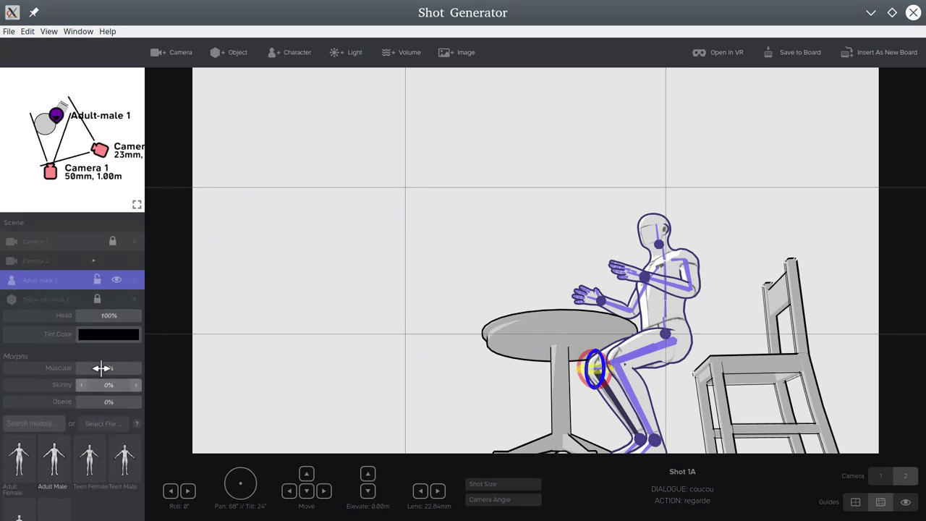
drag(109, 368, 137, 368)
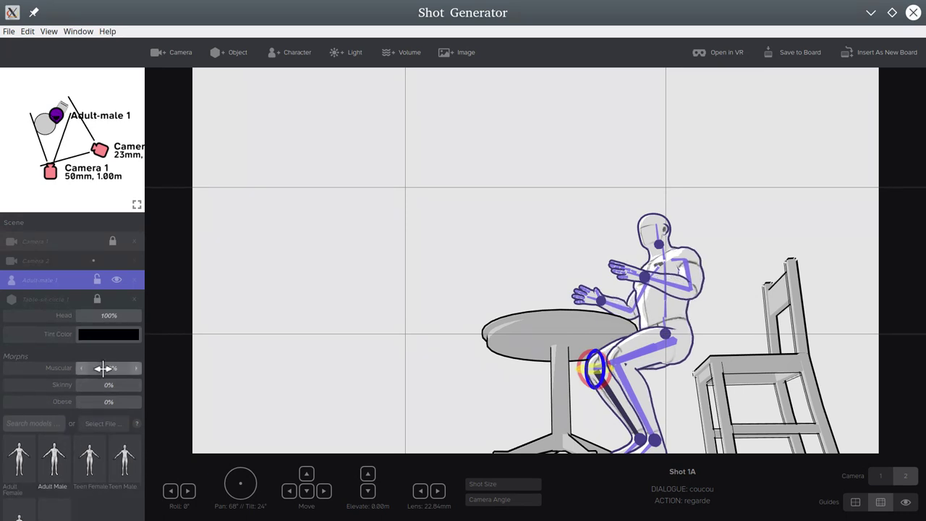
Look through the character's body models and pose presets for a suitable seated pose.
scroll(73, 452, down, 1)
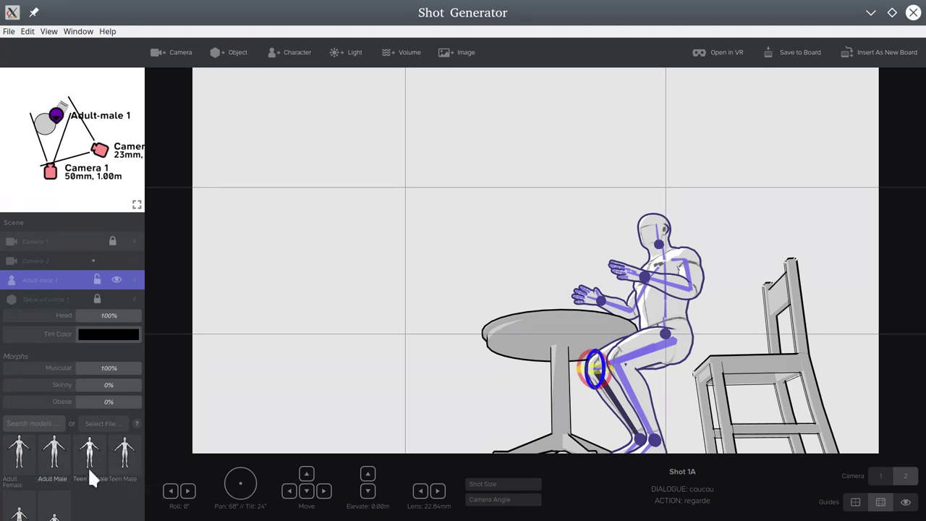
scroll(123, 463, down, 2)
scroll(130, 455, down, 3)
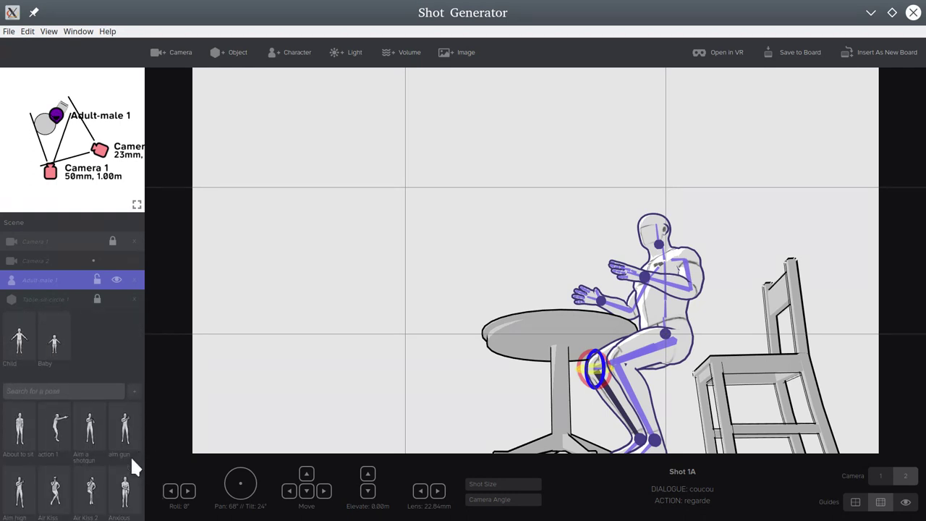
scroll(94, 441, down, 2)
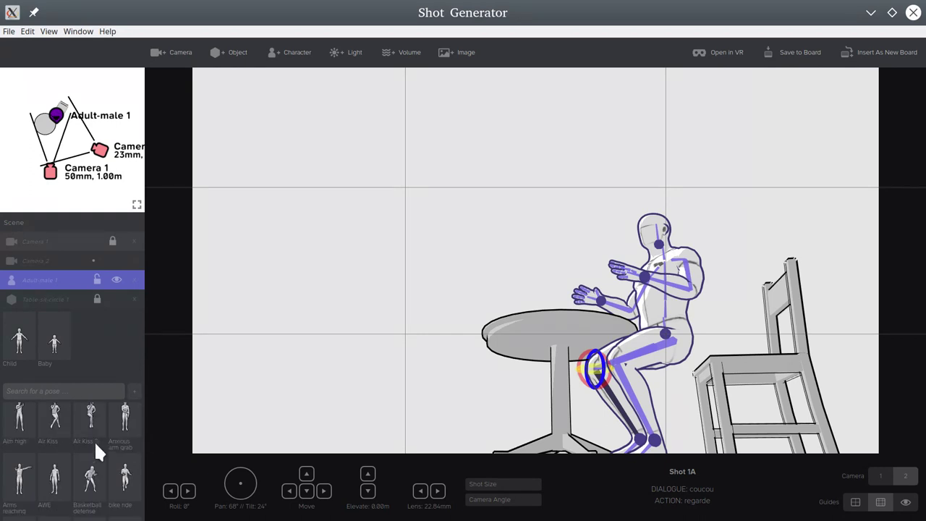
scroll(105, 455, down, 2)
scroll(141, 451, down, 4)
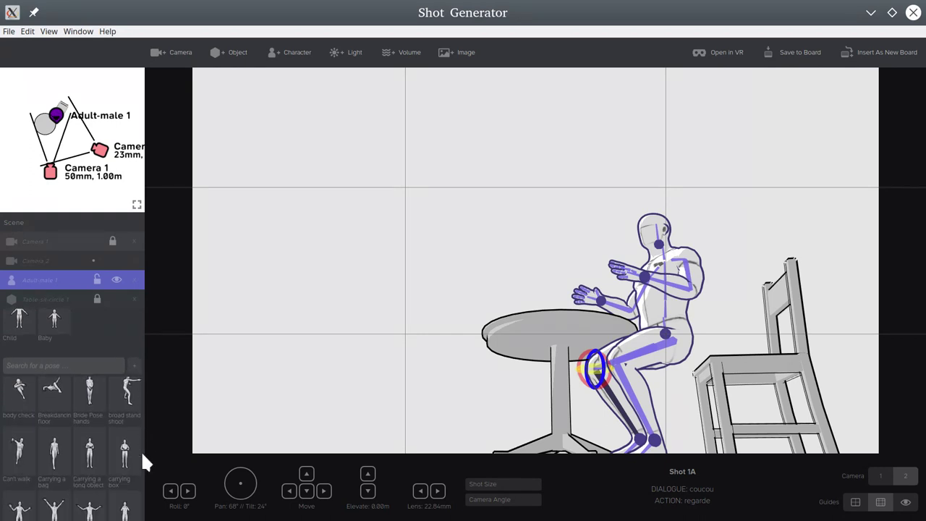
scroll(141, 451, down, 3)
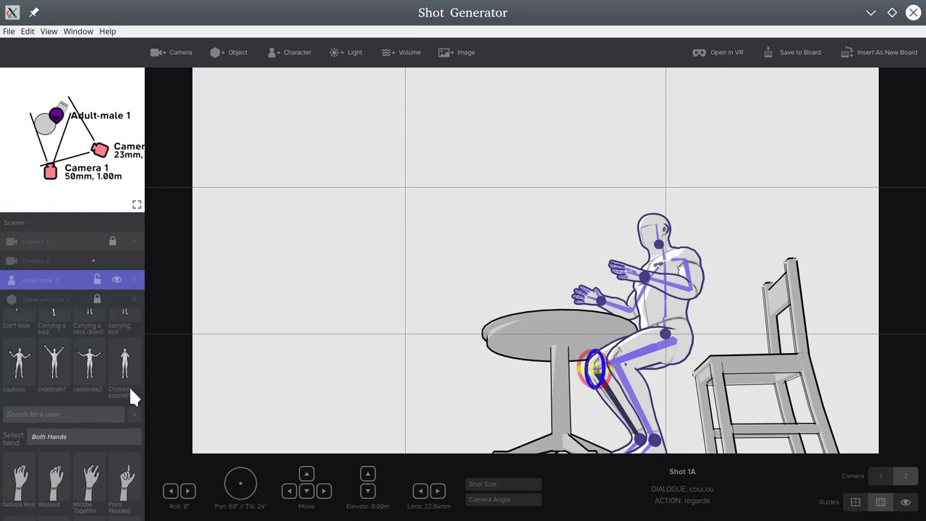
scroll(90, 347, down, 5)
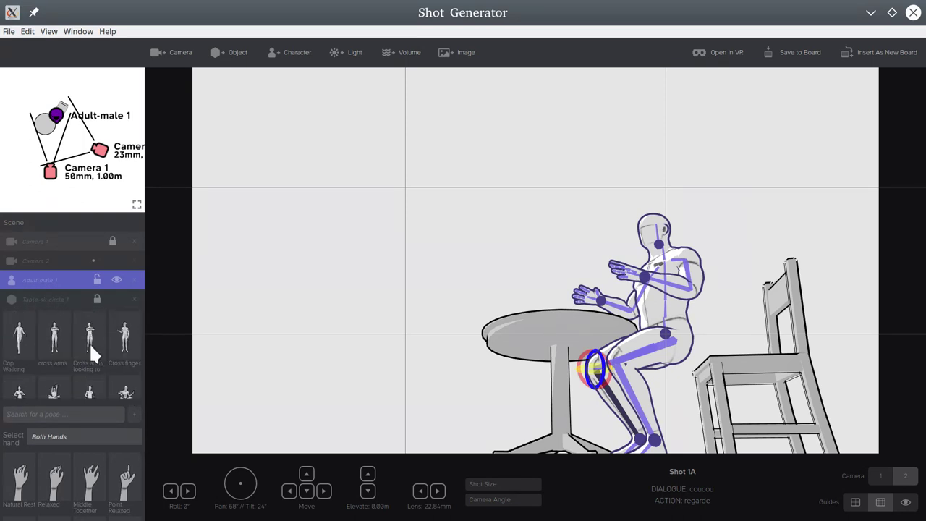
scroll(91, 348, down, 3)
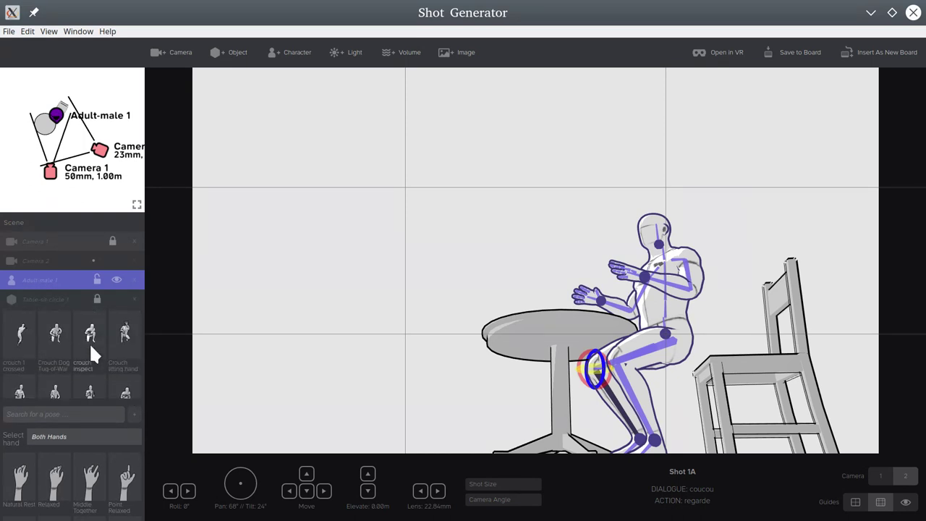
scroll(89, 343, down, 2)
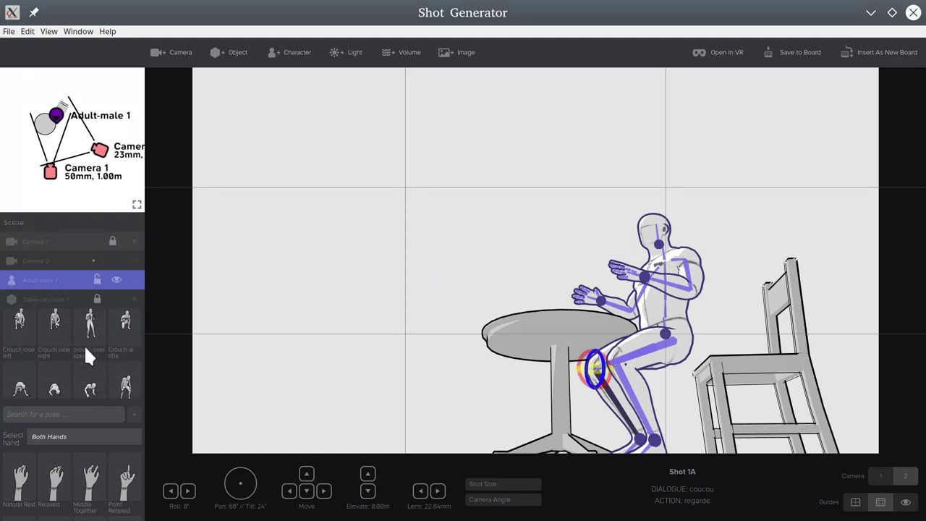
scroll(84, 345, down, 3)
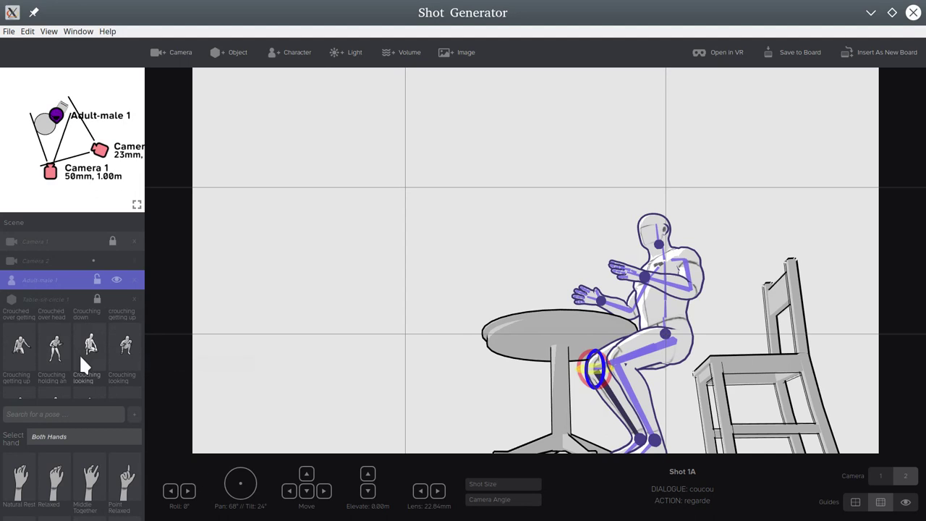
scroll(103, 354, down, 3)
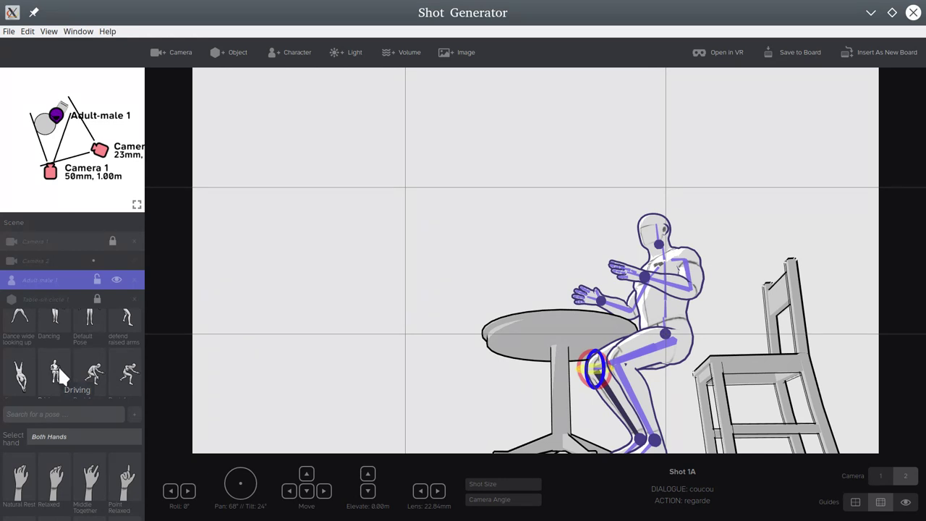
scroll(72, 363, down, 1)
scroll(71, 363, down, 2)
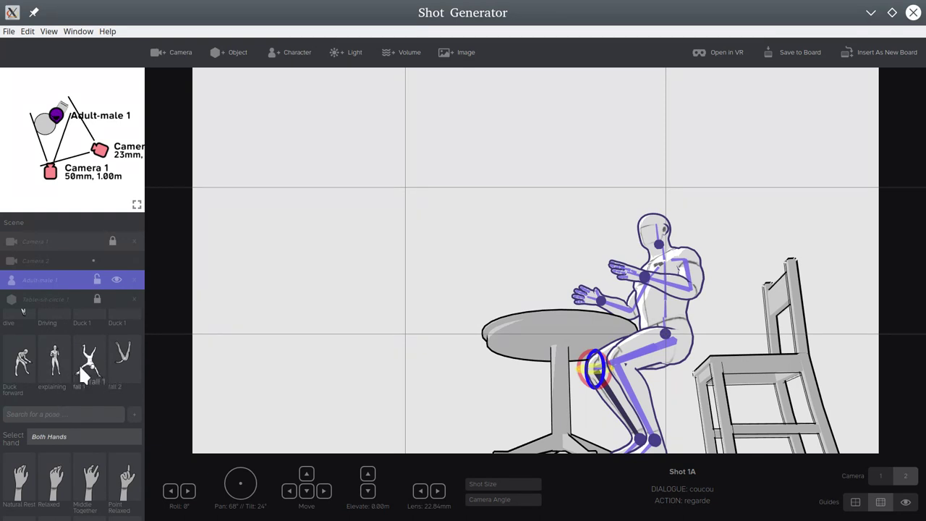
scroll(80, 363, down, 2)
scroll(81, 363, down, 10)
scroll(94, 362, down, 8)
Search the presets for "sitting" and look through the body poses for a seated one.
click(61, 417)
text(sitting)
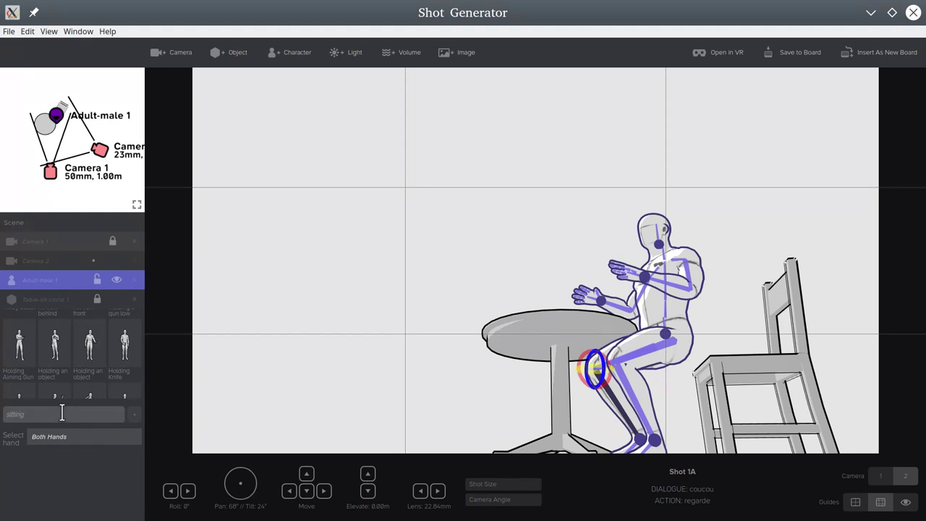
scroll(100, 354, down, 3)
scroll(101, 357, down, 5)
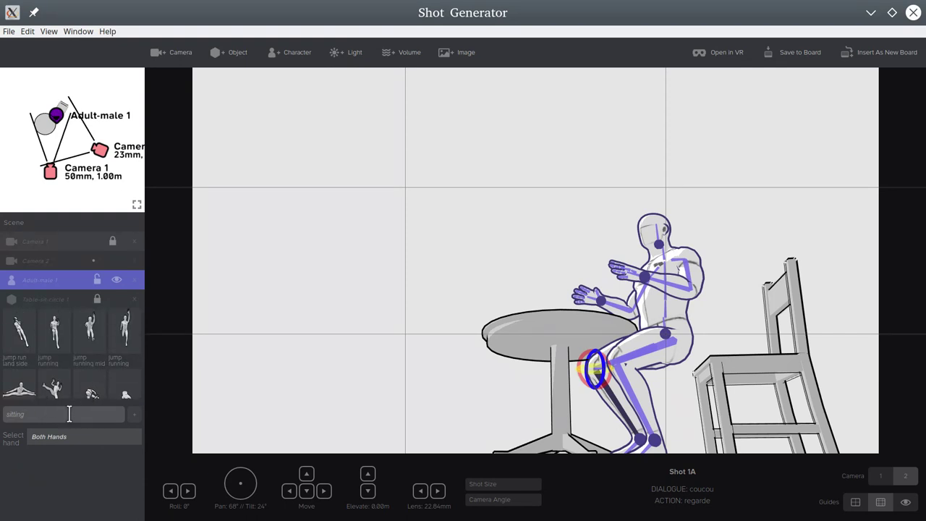
Move the character's hips back onto the chair seat and lower its outstretched arms toward the table.
click(668, 339)
drag(668, 339, 727, 338)
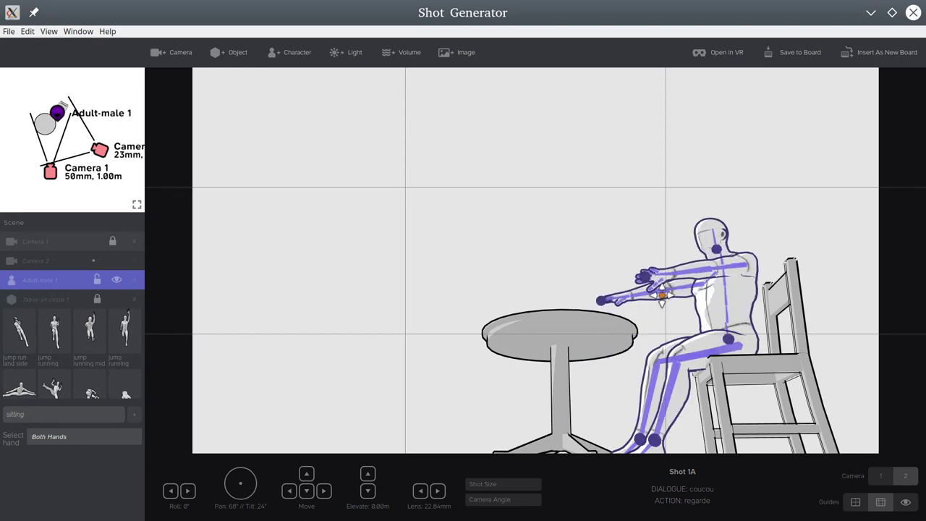
drag(673, 284, 665, 294)
Search the presets for "assis" and give the character a seated body pose with bowed head, raised forearms and feet under the knees.
double_click(16, 414)
text(assis)
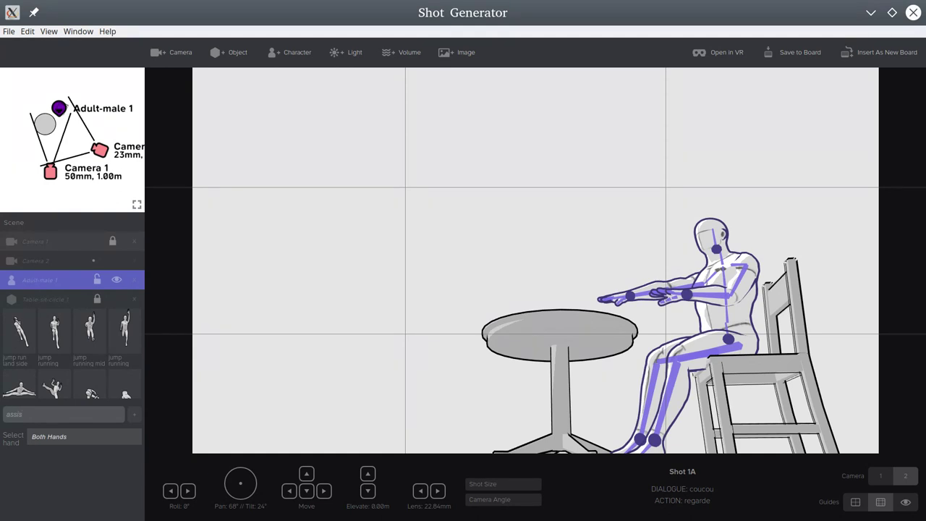
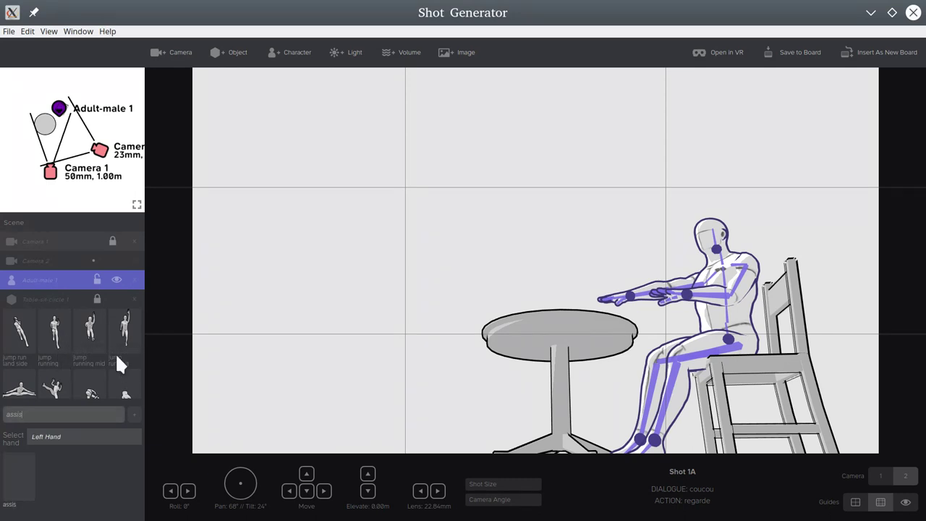
scroll(120, 349, down, 3)
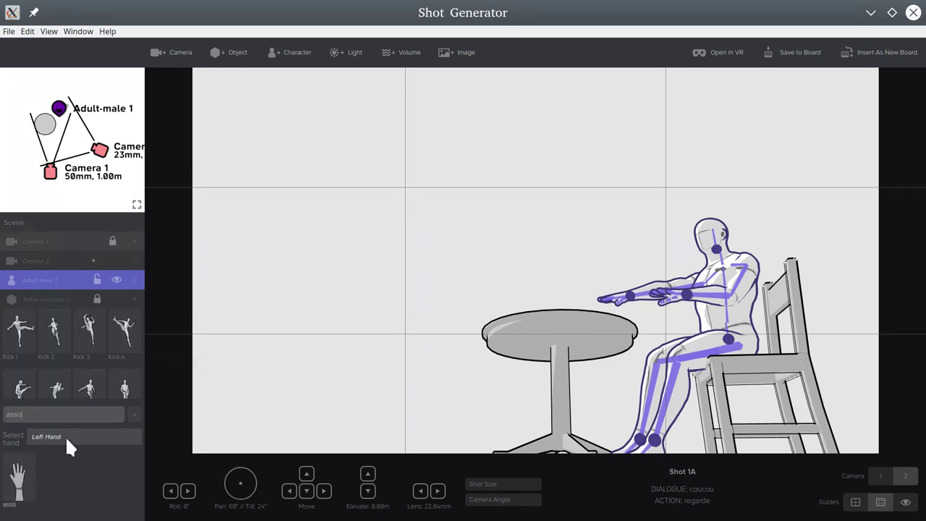
scroll(95, 359, down, 2)
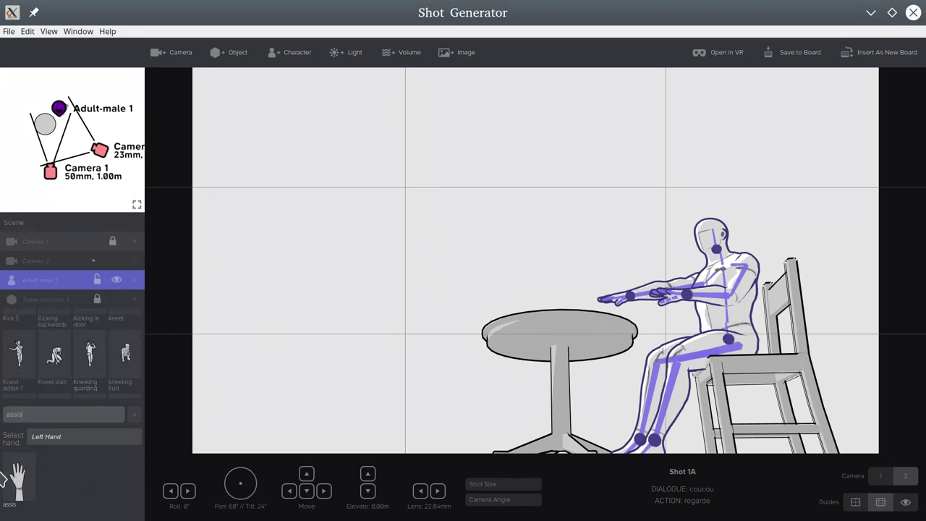
scroll(90, 359, down, 3)
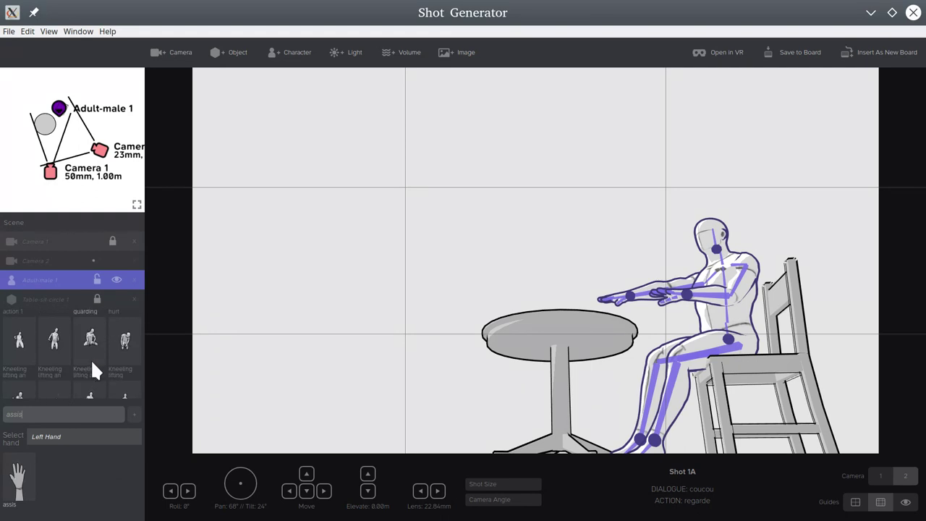
scroll(94, 358, down, 2)
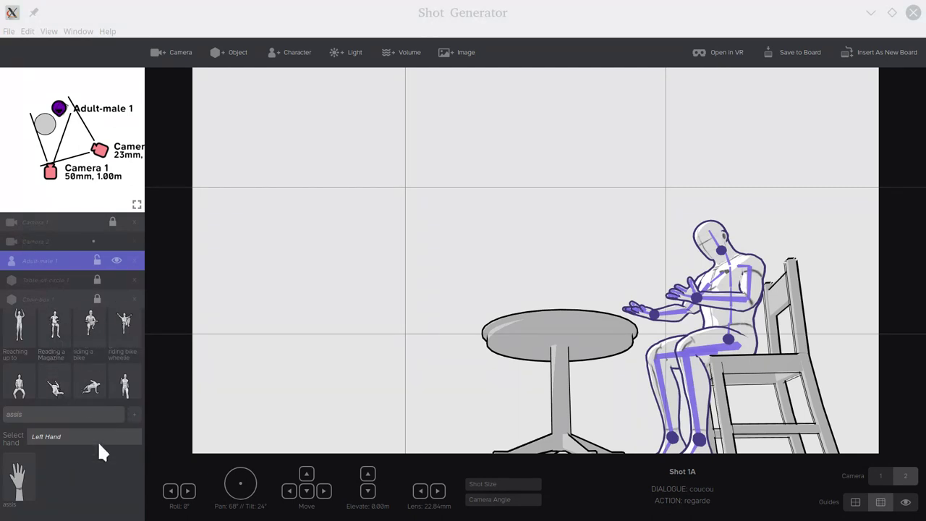
scroll(98, 441, down, 1)
scroll(97, 443, down, 3)
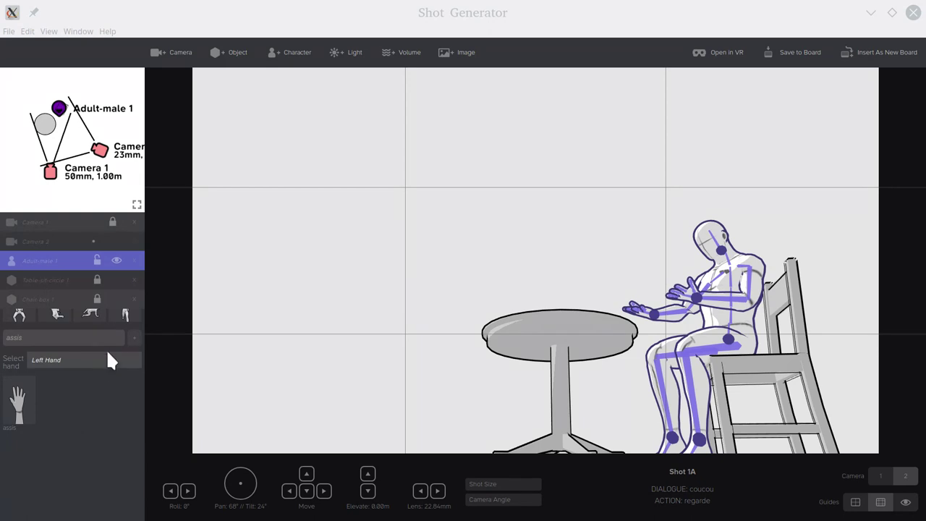
Clear the preset search and apply the Fist hand pose to the character's left hand.
click(114, 338)
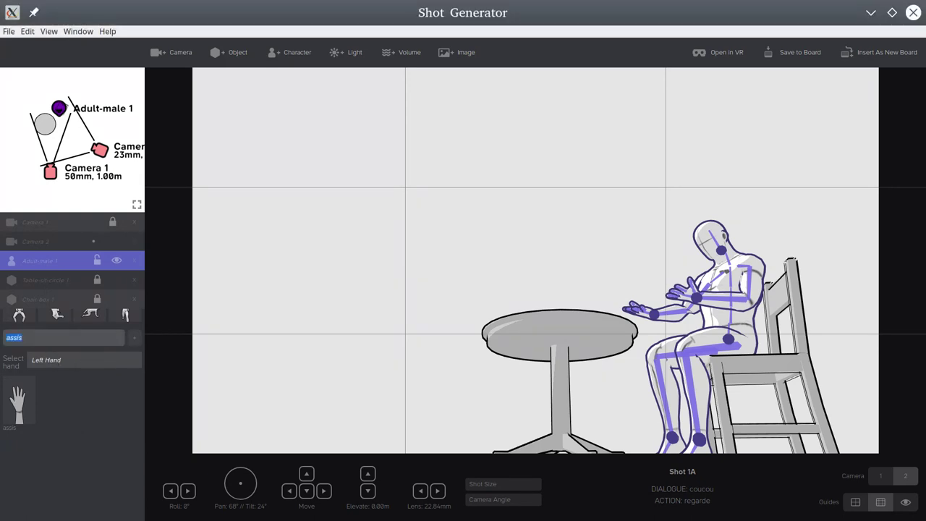
key(BackSpace)
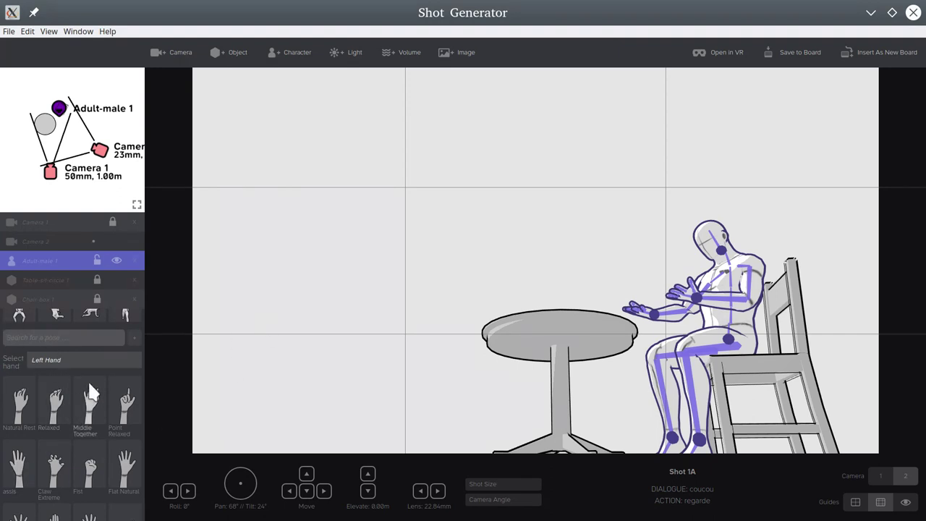
scroll(91, 423, down, 1)
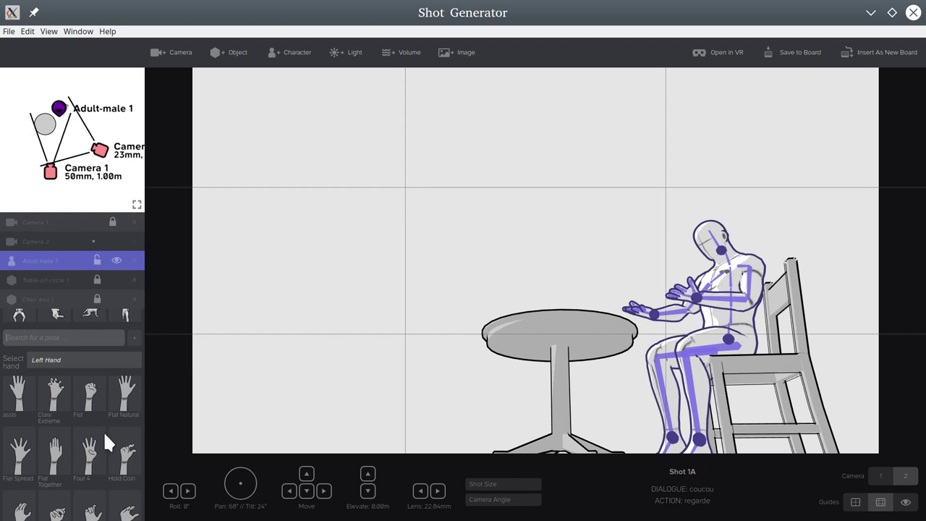
scroll(104, 430, up, 1)
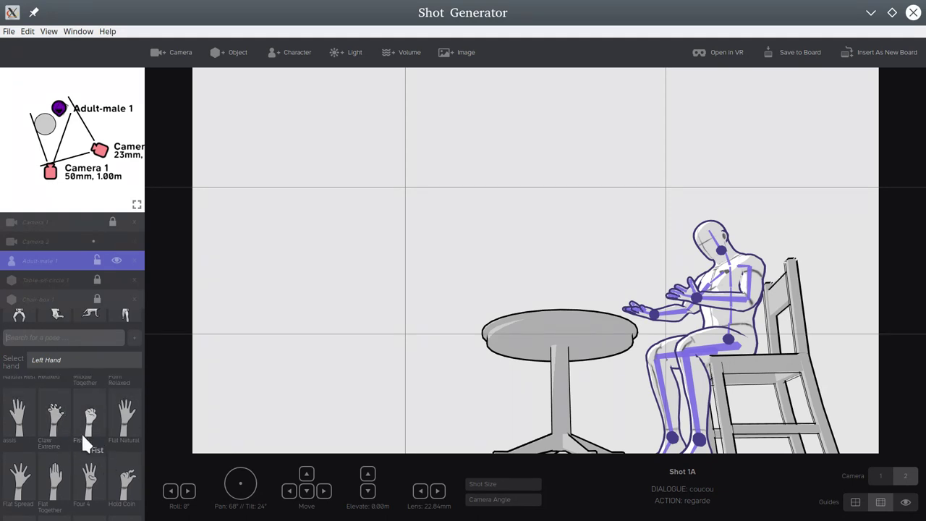
click(91, 429)
Look through the body pose presets, including the Sit variants, and the hand poses below them.
scroll(71, 392, up, 1)
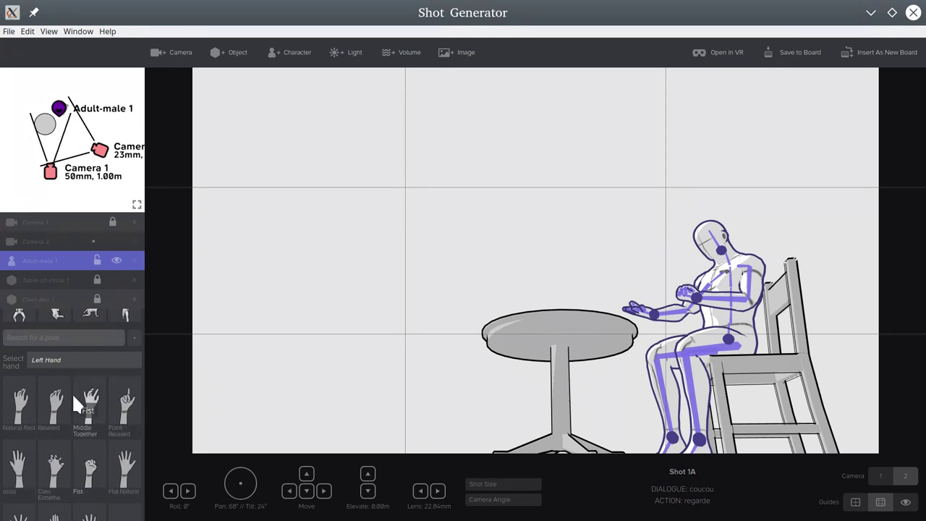
scroll(71, 392, up, 5)
scroll(79, 459, down, 2)
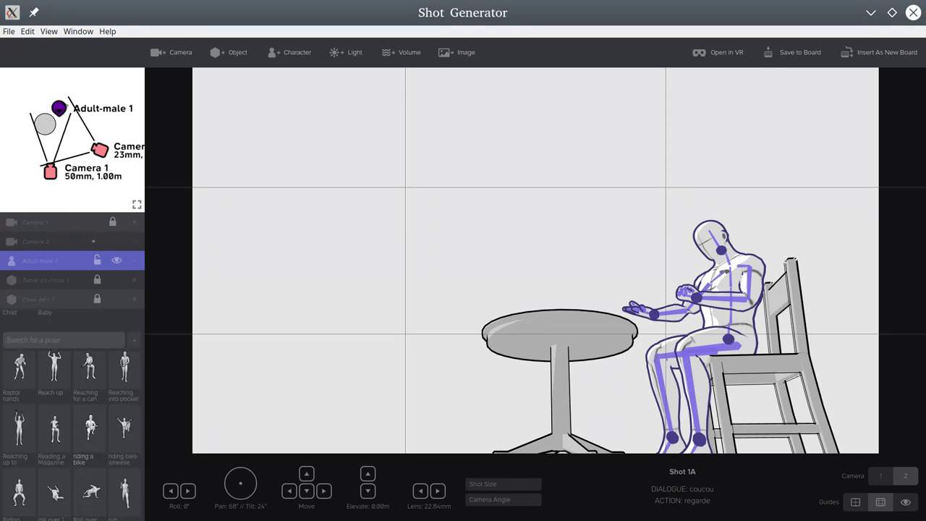
scroll(111, 459, down, 1)
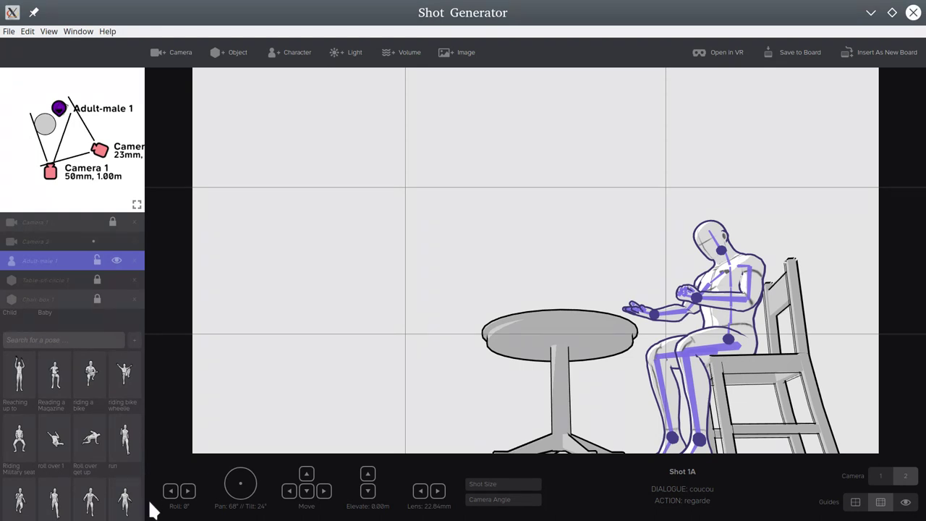
scroll(143, 492, down, 3)
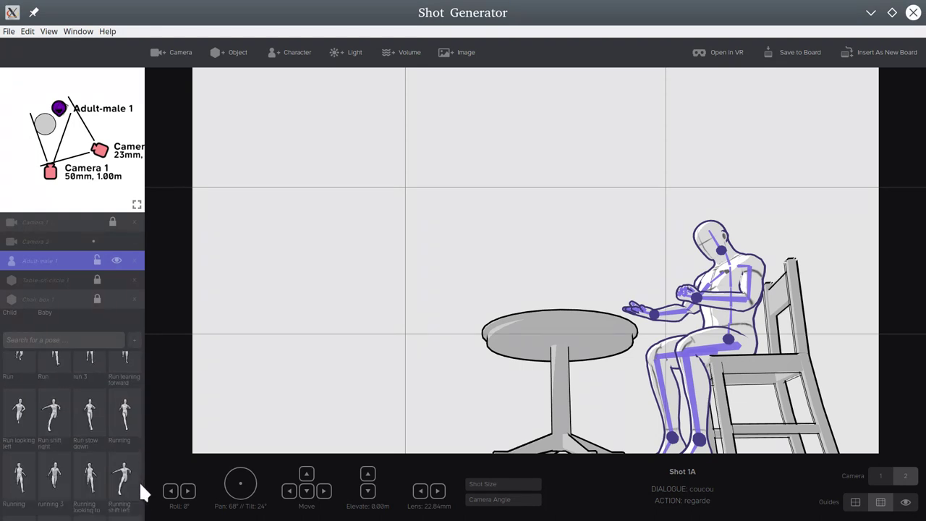
scroll(142, 492, down, 3)
scroll(144, 498, down, 1)
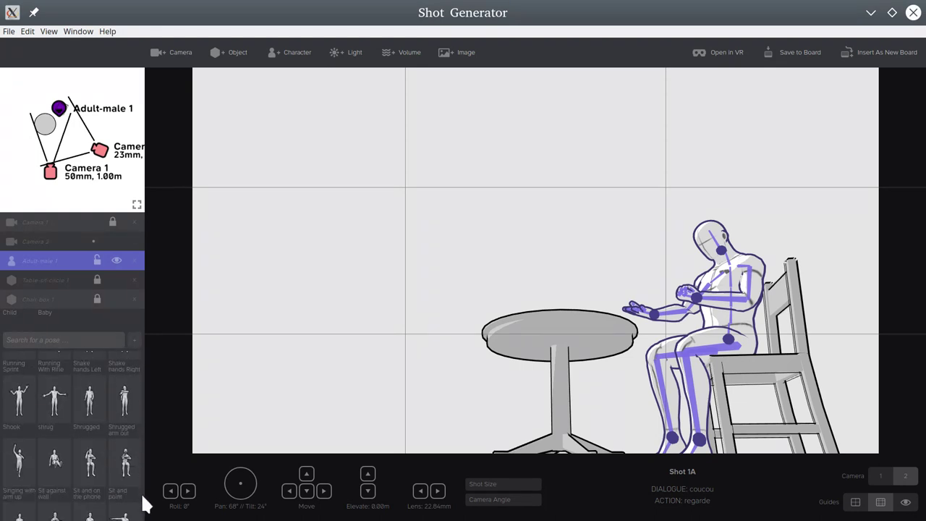
scroll(142, 505, down, 5)
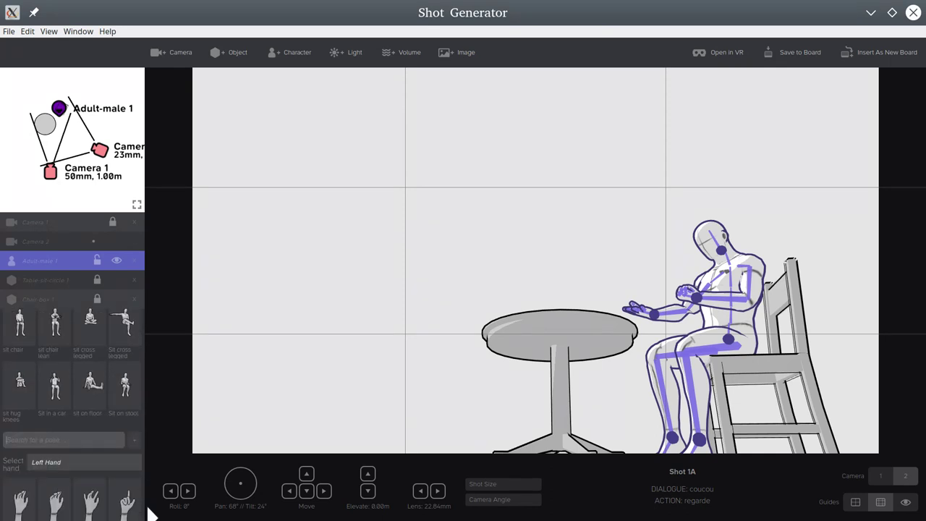
scroll(147, 498, down, 3)
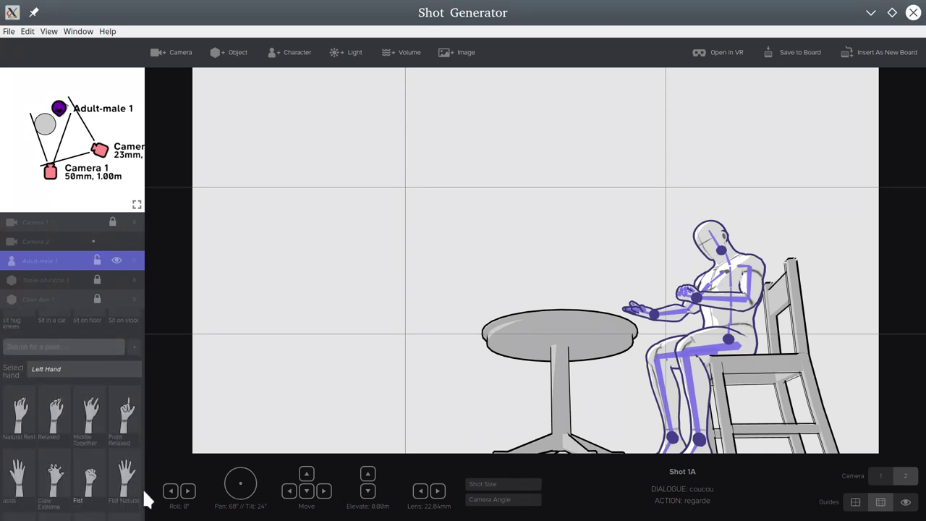
scroll(145, 492, down, 2)
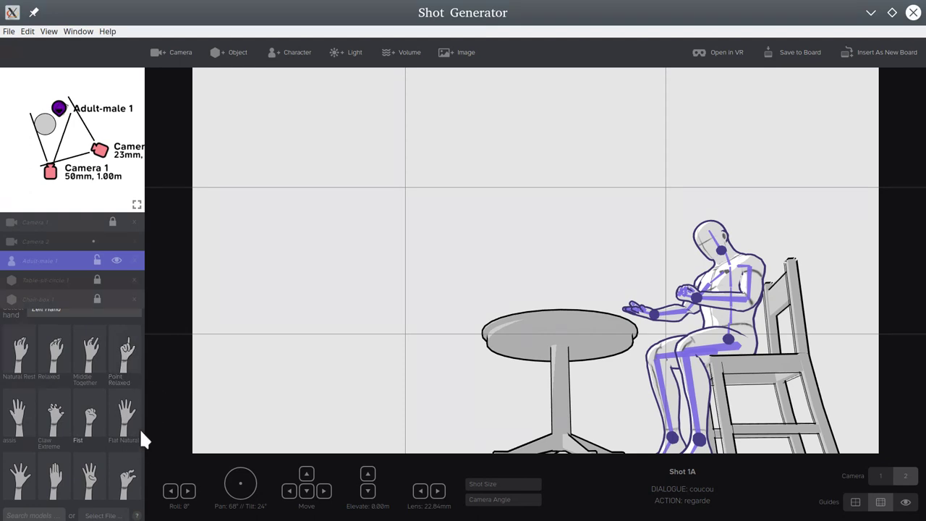
scroll(139, 439, up, 2)
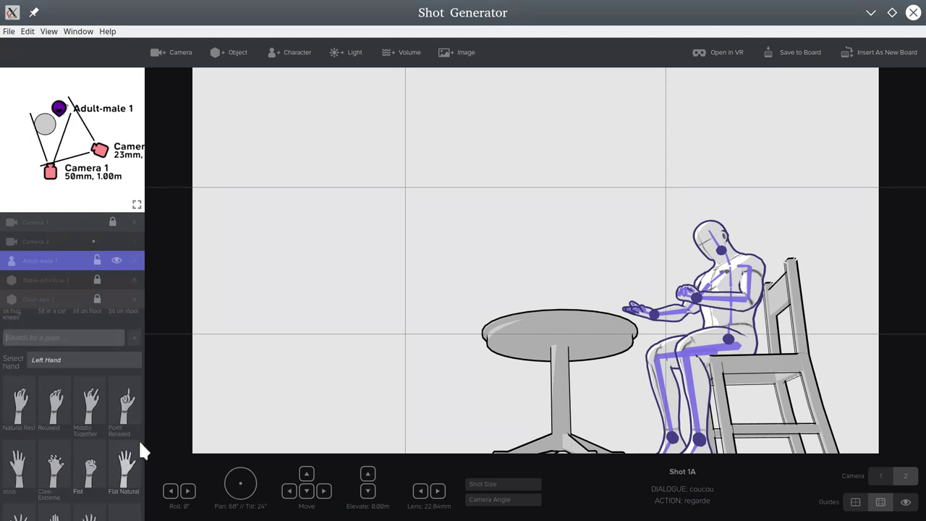
Apply the Point Relaxed pose to the character's right hand and tilt the hand down toward the table's edge.
click(77, 361)
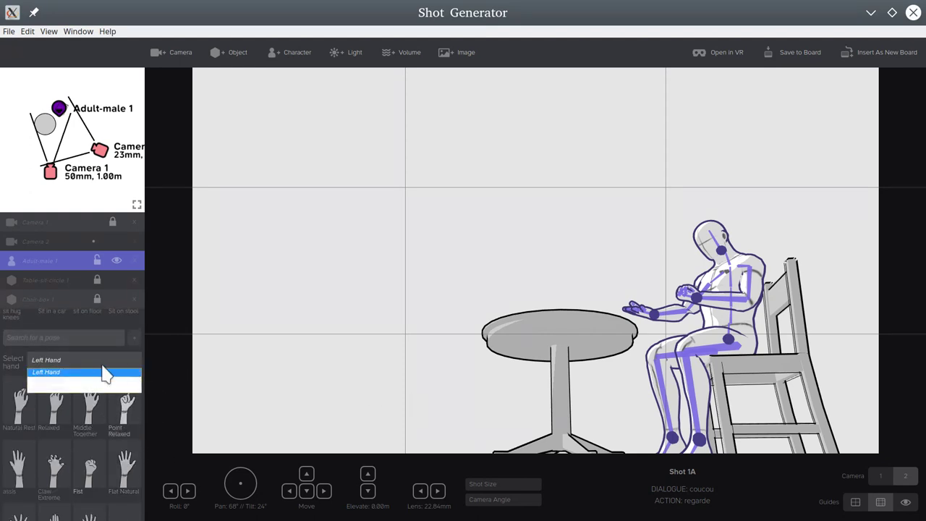
click(74, 381)
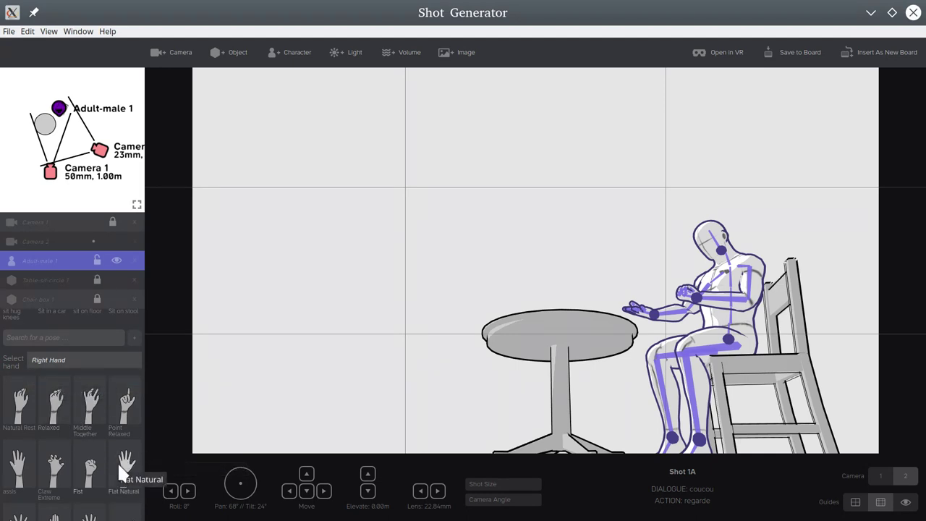
scroll(121, 463, down, 1)
scroll(135, 435, up, 1)
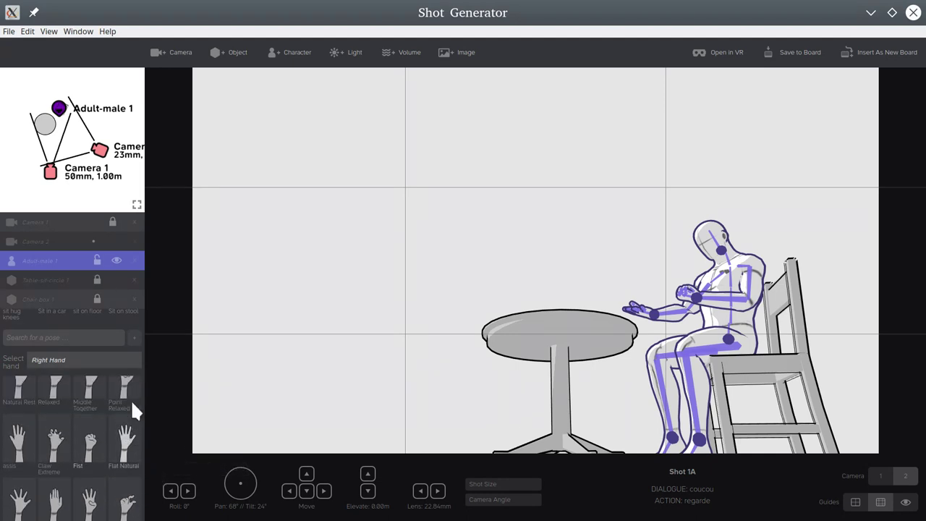
click(126, 414)
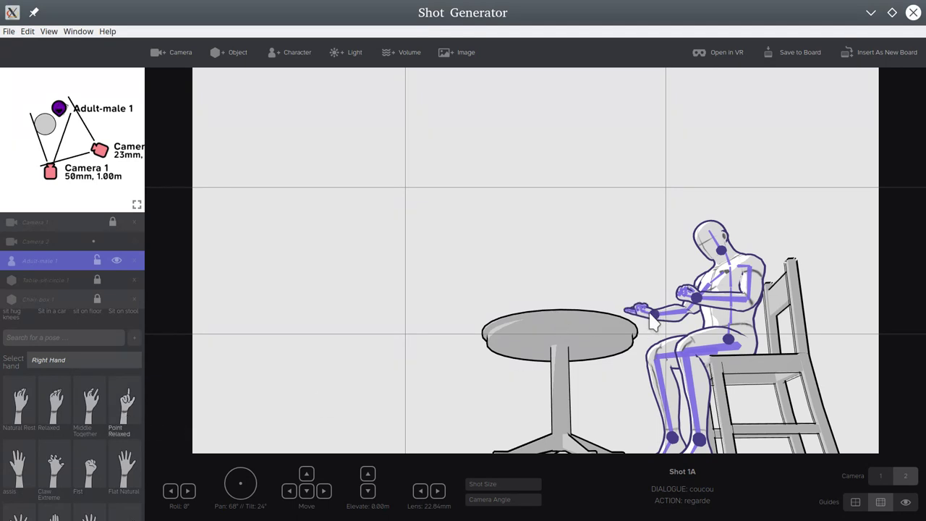
drag(652, 317, 651, 312)
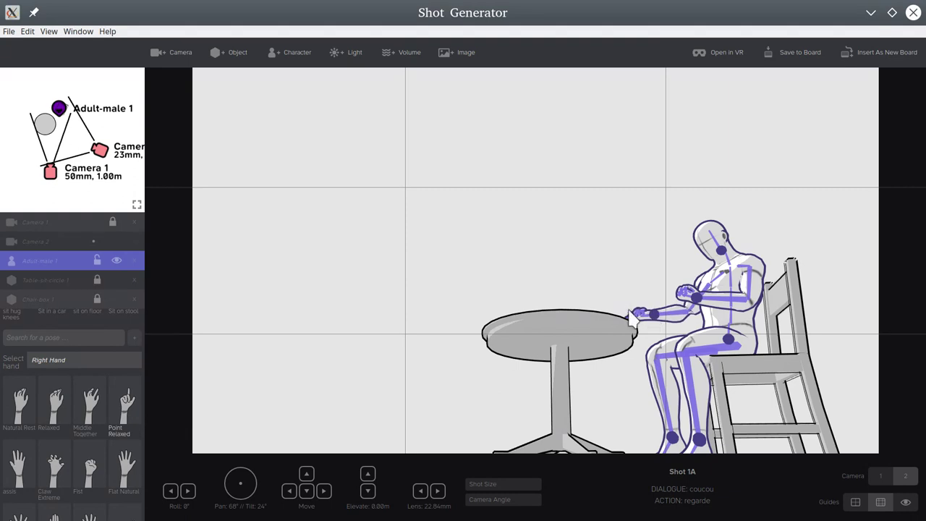
click(647, 326)
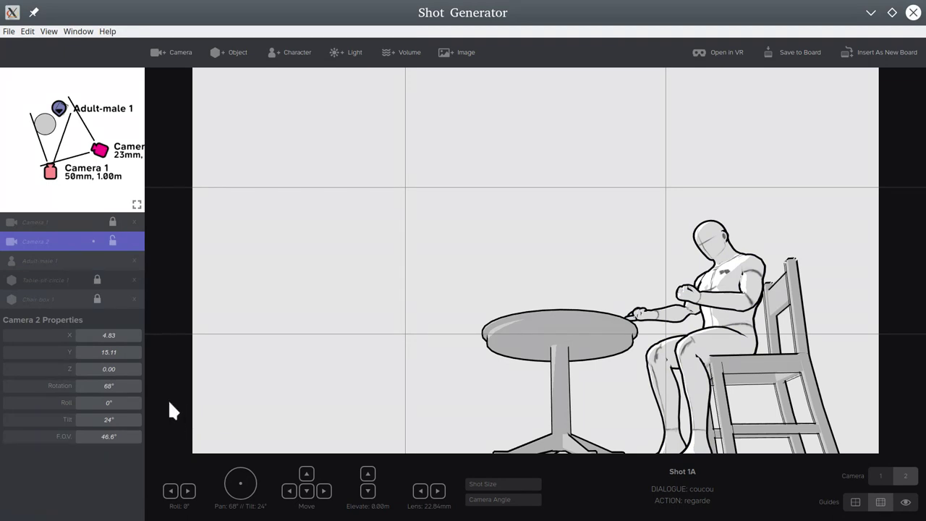
Attach the Glasses and Mask models to the Adult-male 1 character.
click(645, 317)
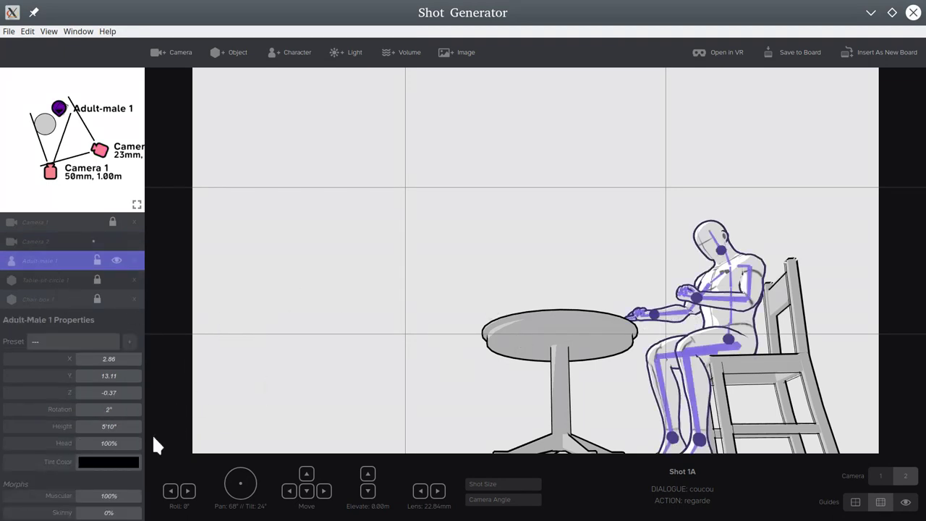
scroll(139, 473, down, 10)
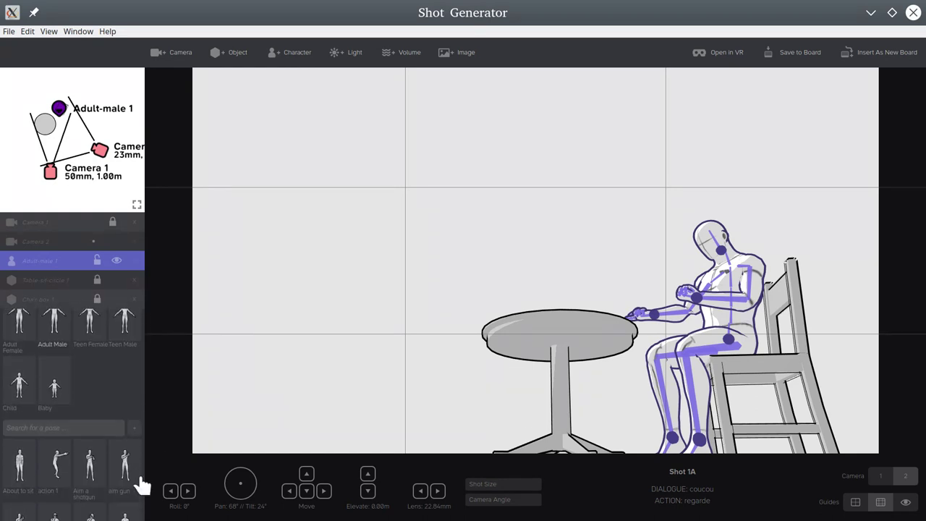
scroll(142, 485, down, 10)
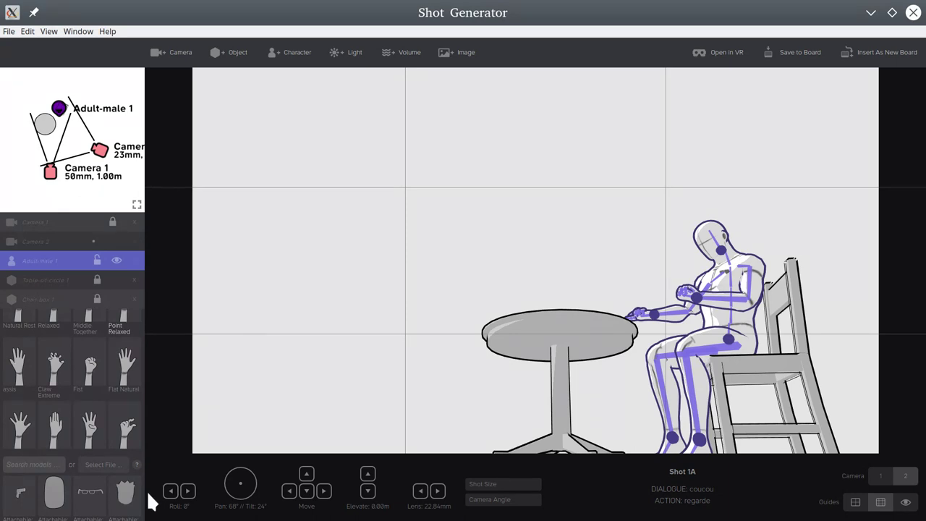
click(100, 497)
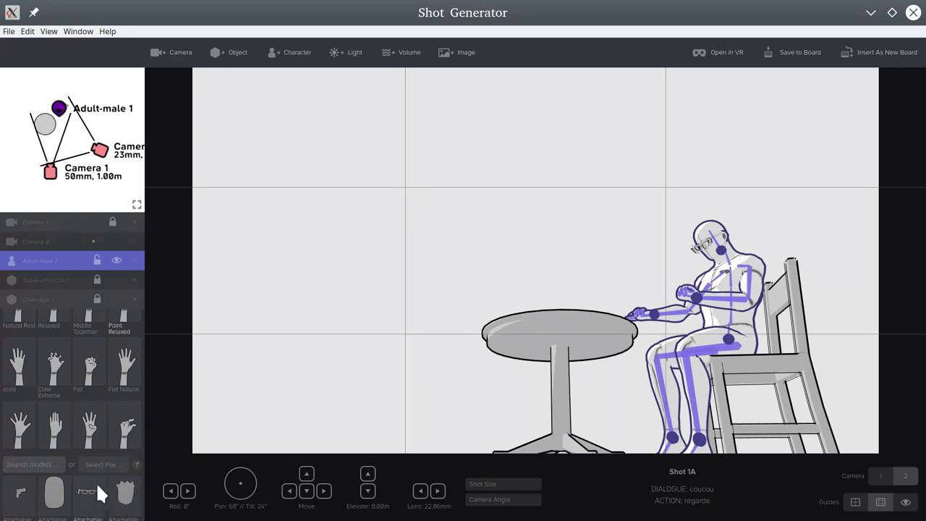
scroll(140, 467, down, 2)
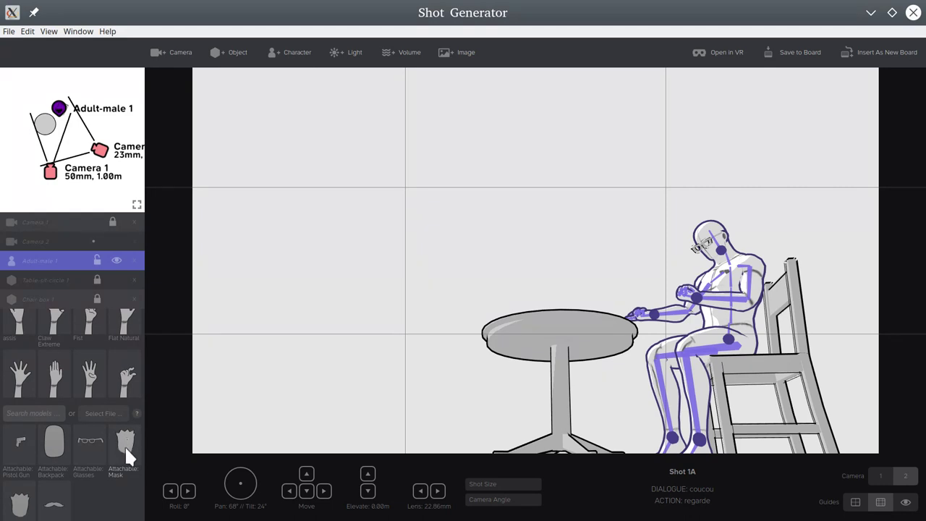
click(126, 464)
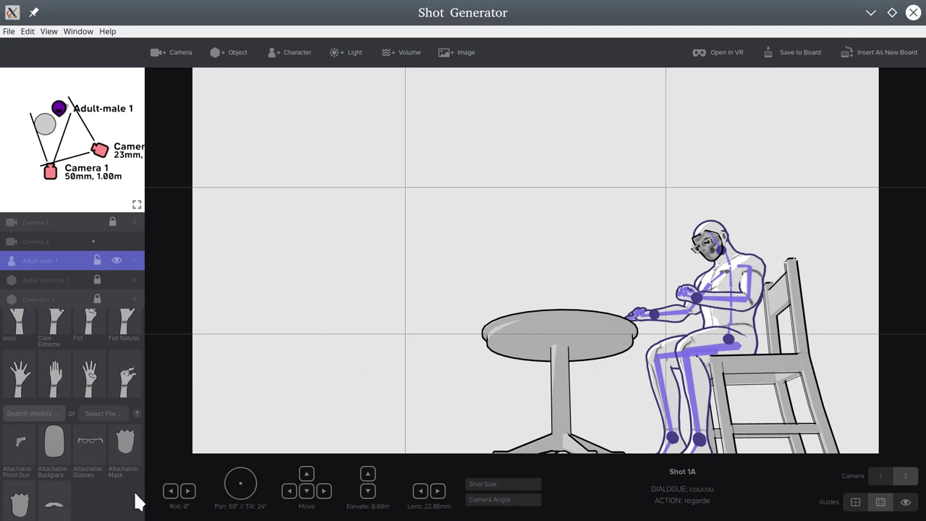
Remove the Glasses and Mask attachments from the Adult-male 1 character and confirm both deletions.
scroll(136, 495, down, 2)
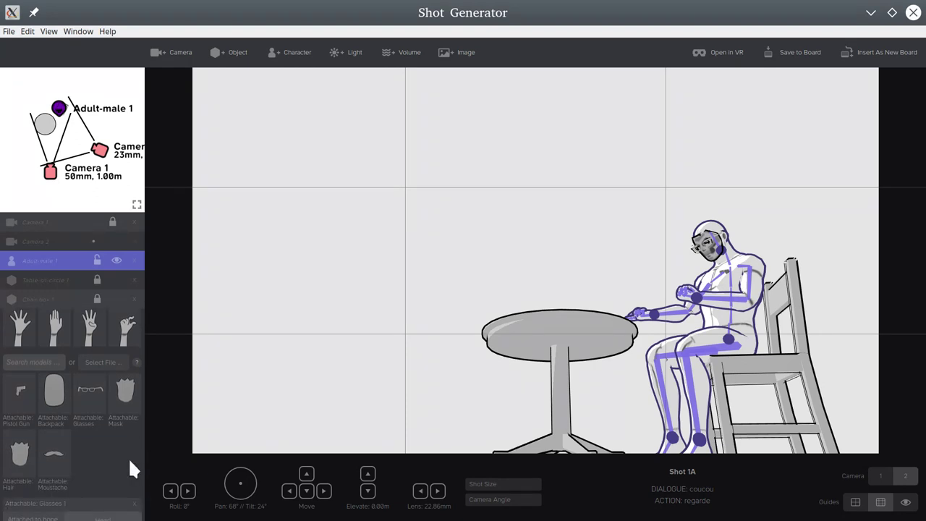
scroll(130, 462, down, 4)
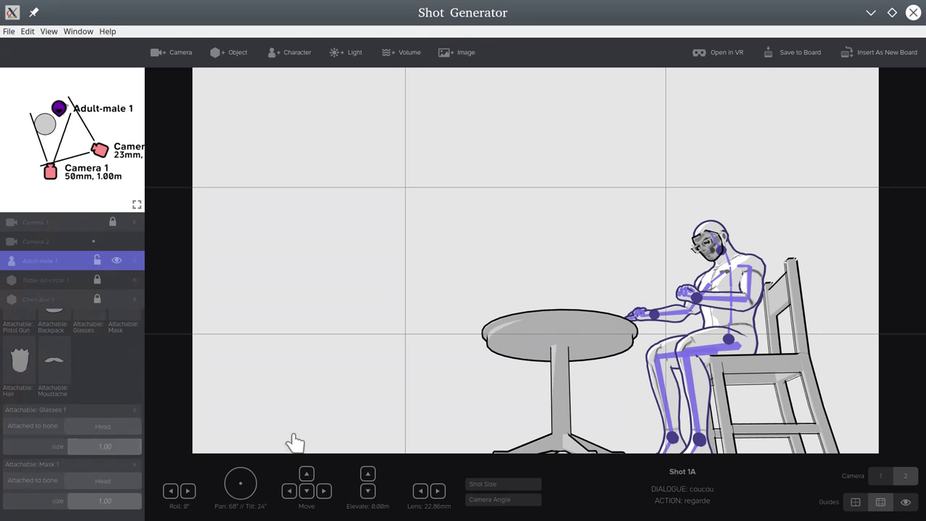
click(135, 410)
click(434, 291)
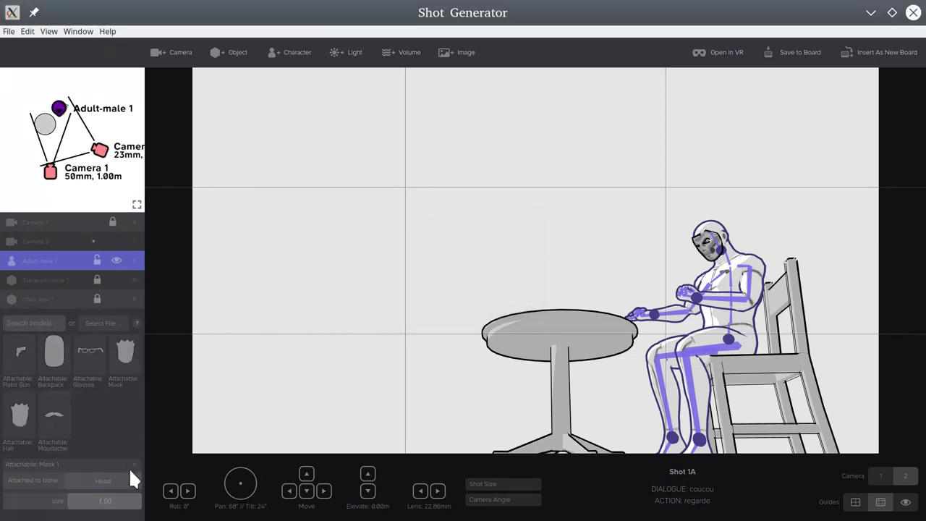
key(Delete)
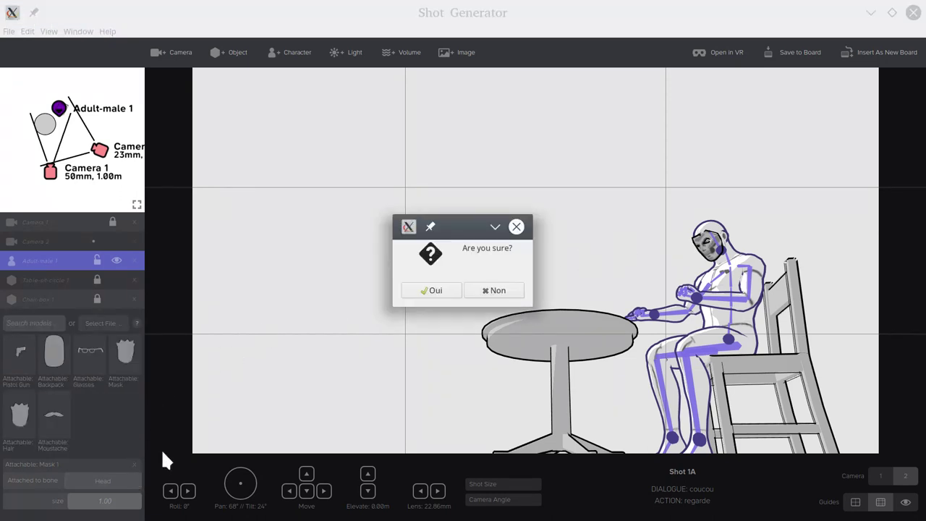
click(443, 287)
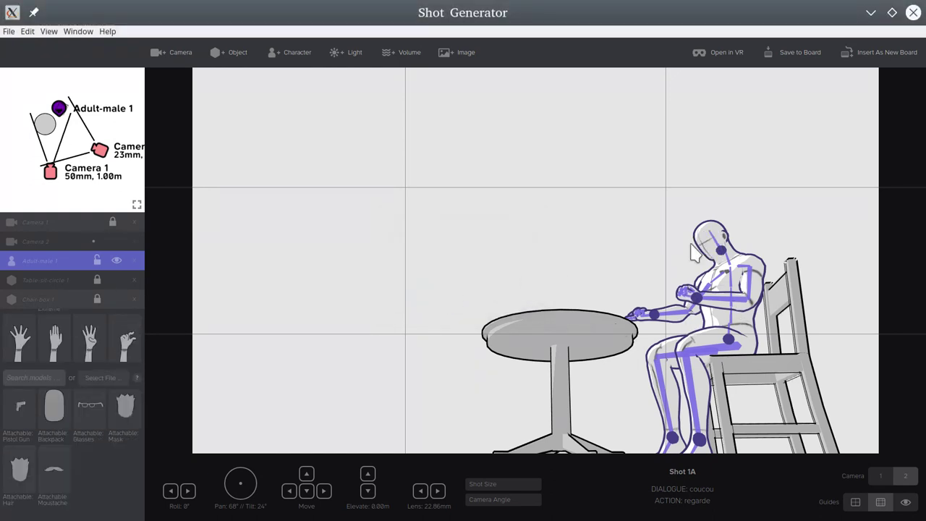
Compare the seated character's pose through Camera 1 and Camera 2.
click(880, 477)
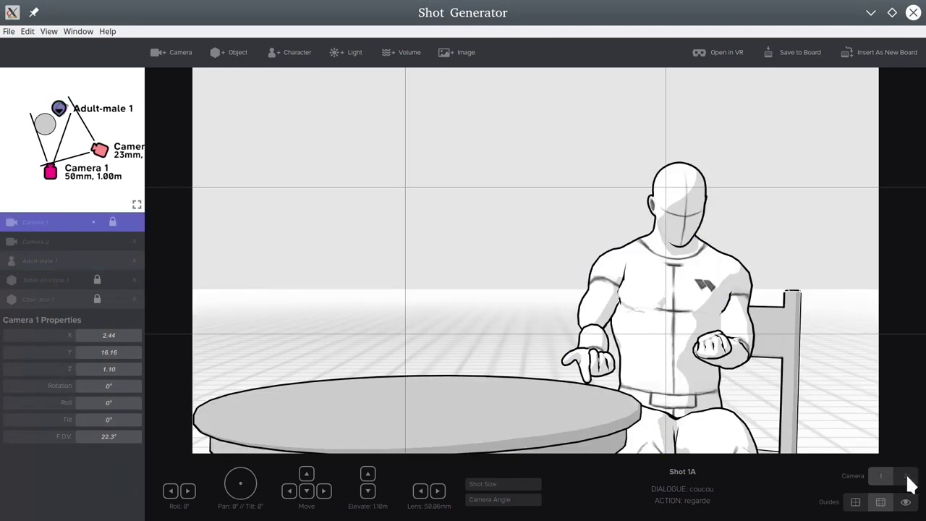
click(906, 477)
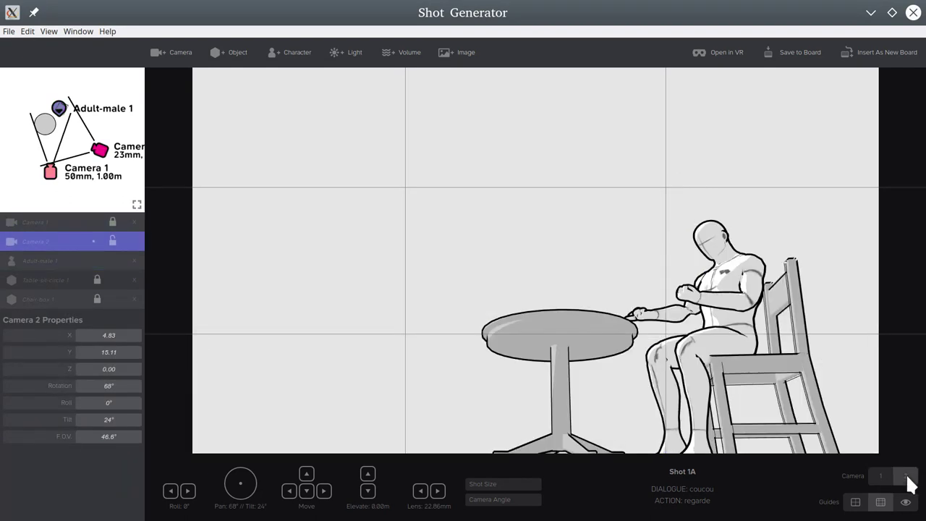
click(871, 478)
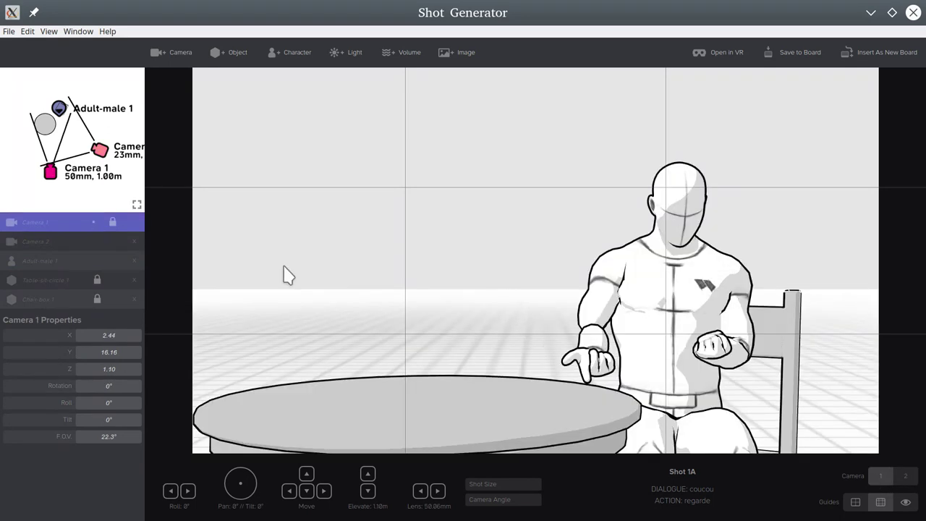
click(907, 478)
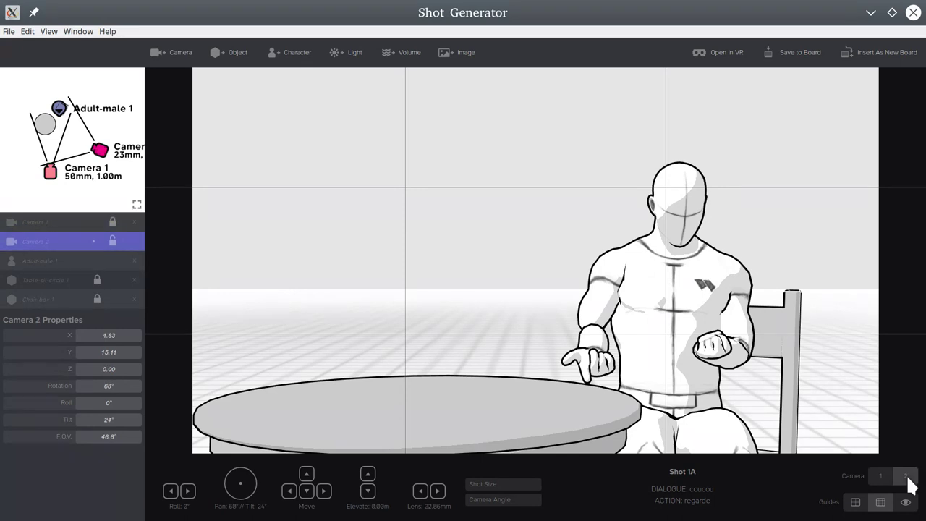
Add a second character, place it across the table at X 1.18, Y 15.53, and change its model to Adult Female.
click(286, 61)
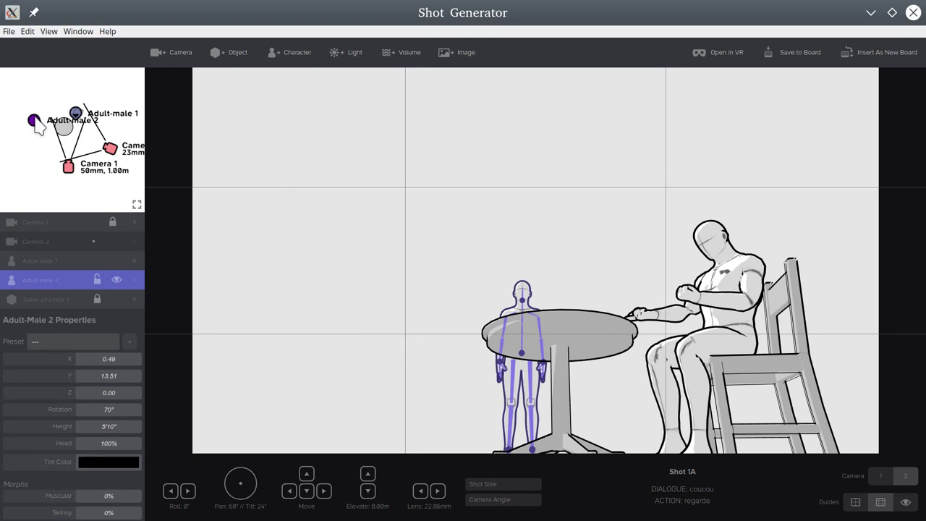
mouse_move(36, 127)
mouse_down()
mouse_move(31, 155)
mouse_move(49, 156)
mouse_move(37, 156)
mouse_up()
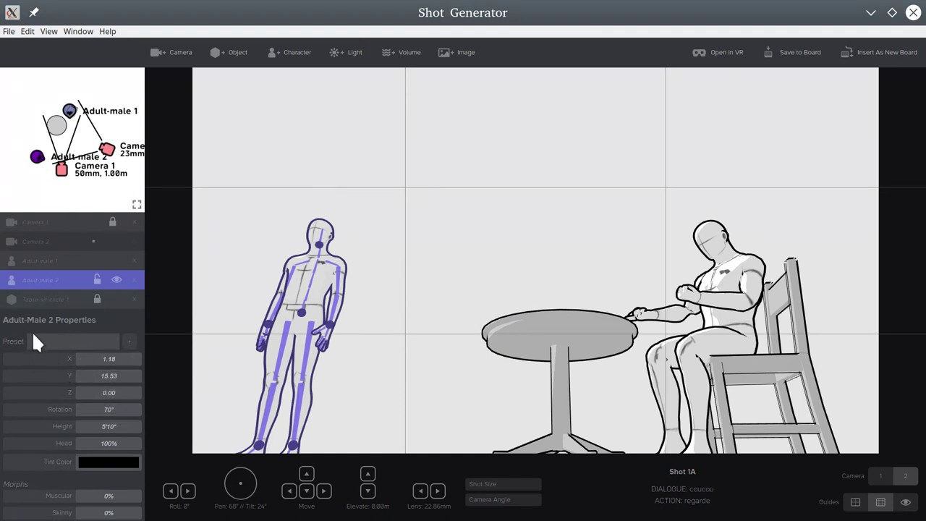
scroll(115, 336, down, 1)
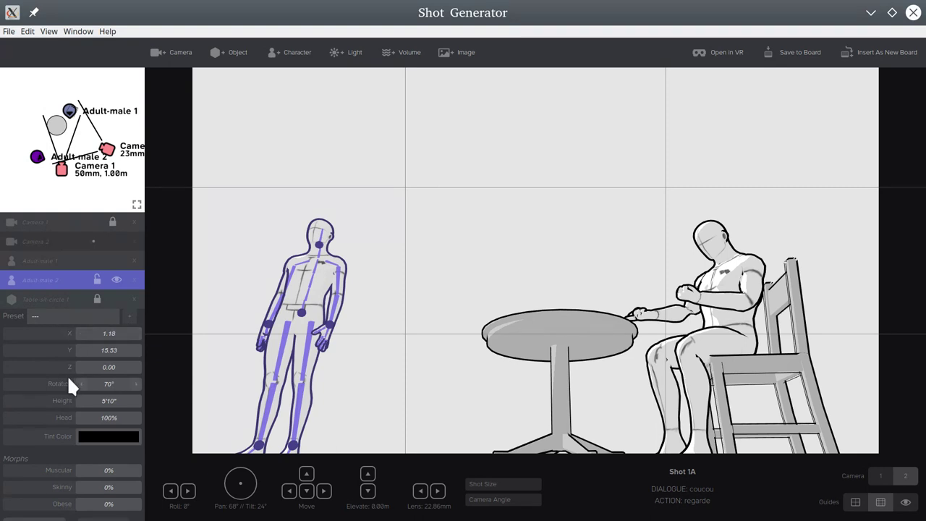
scroll(69, 369, down, 5)
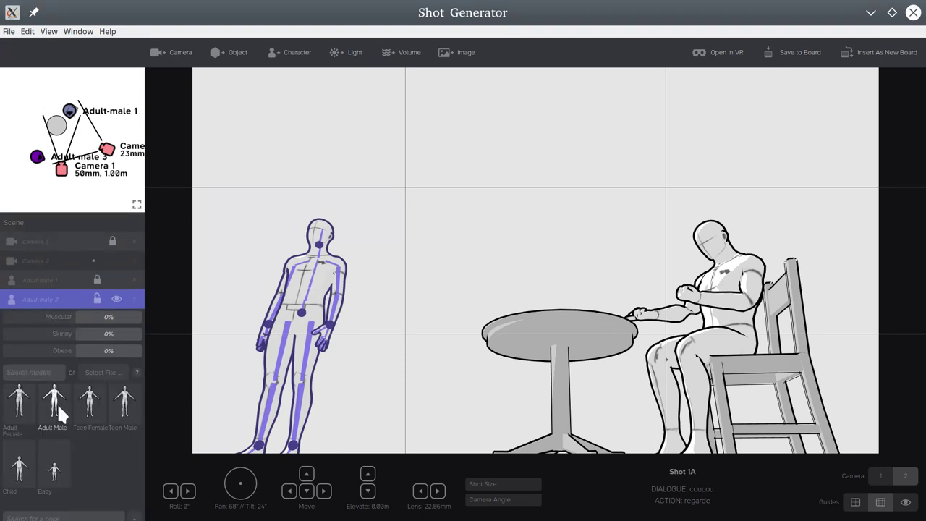
click(19, 403)
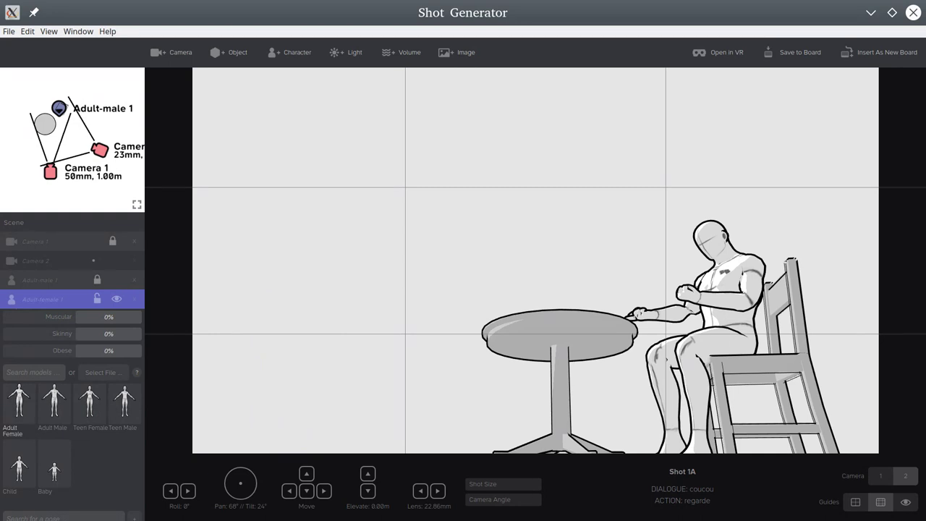
Apply the Bride Pose hands preset to the Adult-female 1 character.
scroll(76, 443, down, 1)
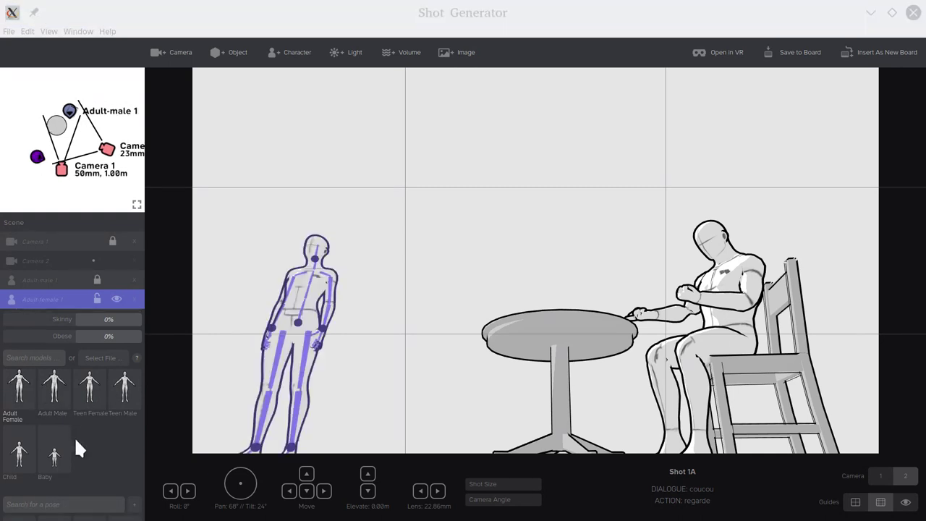
scroll(74, 436, down, 4)
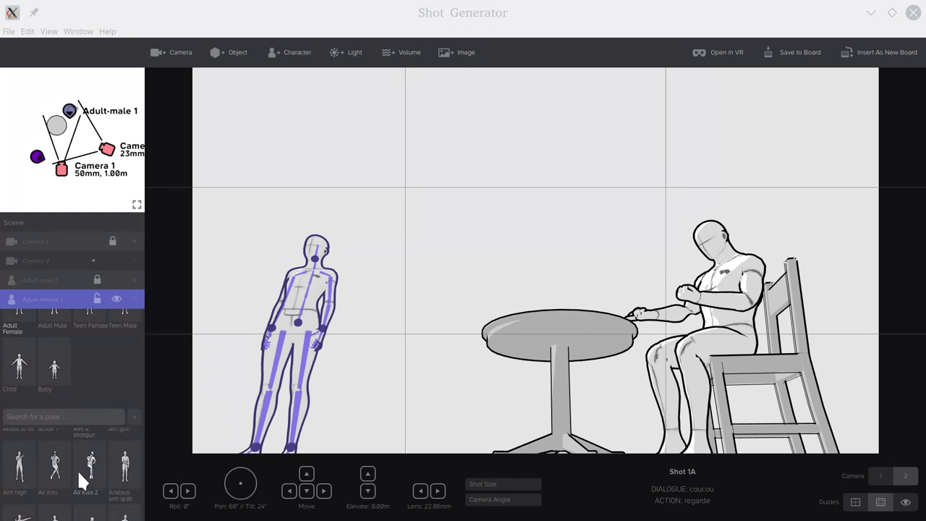
scroll(87, 485, down, 3)
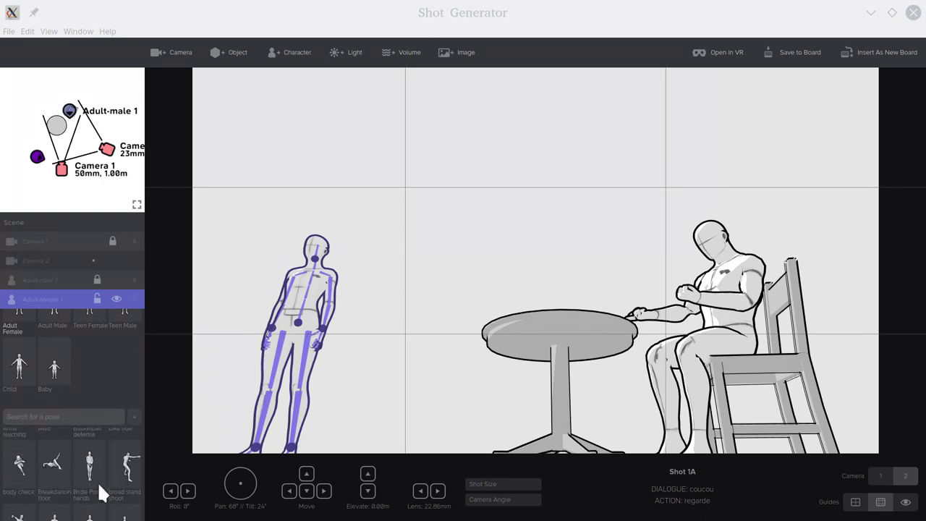
scroll(100, 491, down, 1)
scroll(91, 460, up, 1)
click(87, 465)
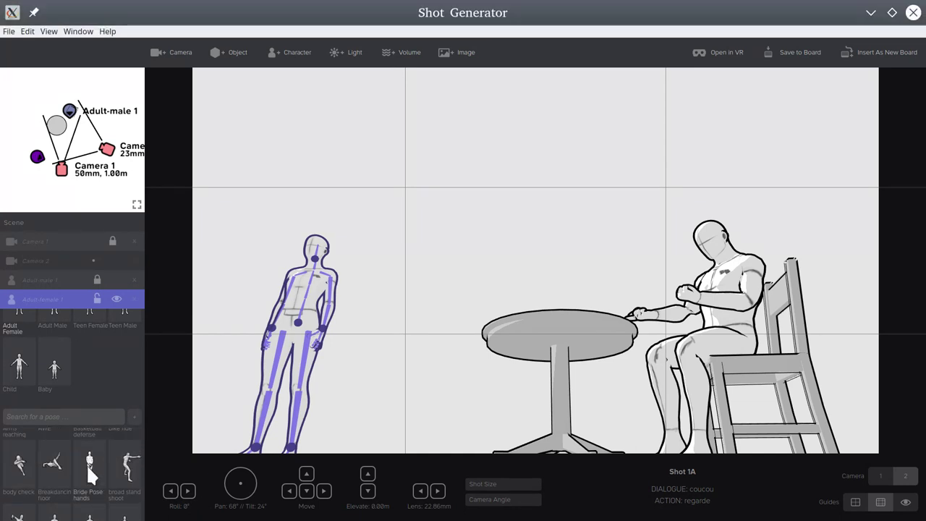
click(89, 466)
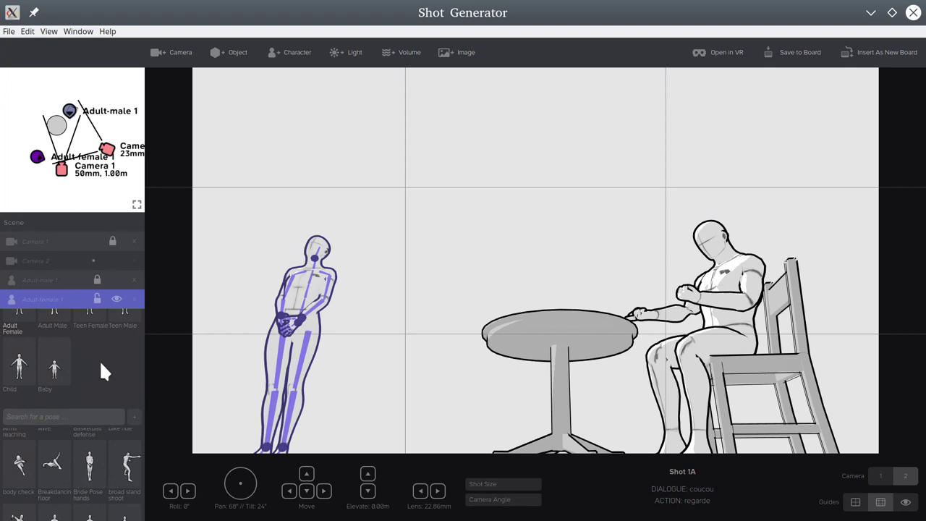
Rotate the standing woman to face the table and check the shot through both cameras.
scroll(99, 359, up, 3)
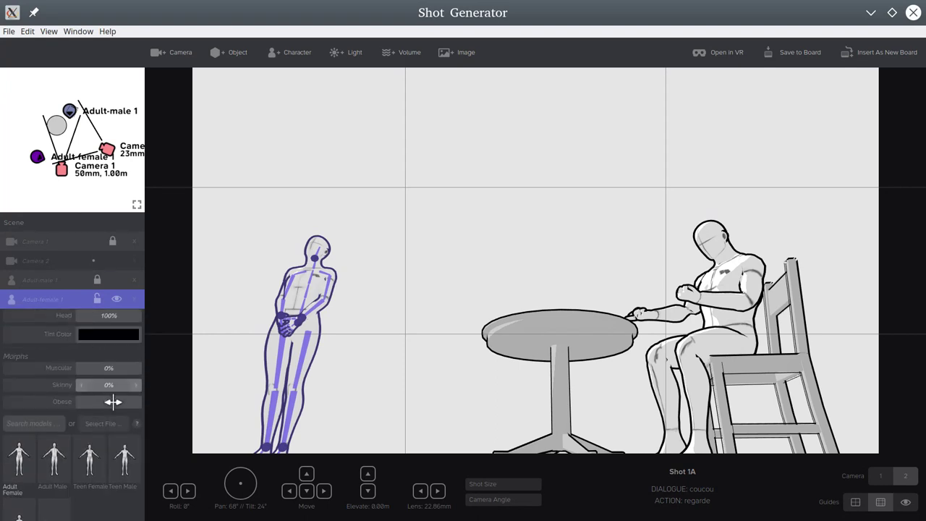
scroll(113, 402, up, 1)
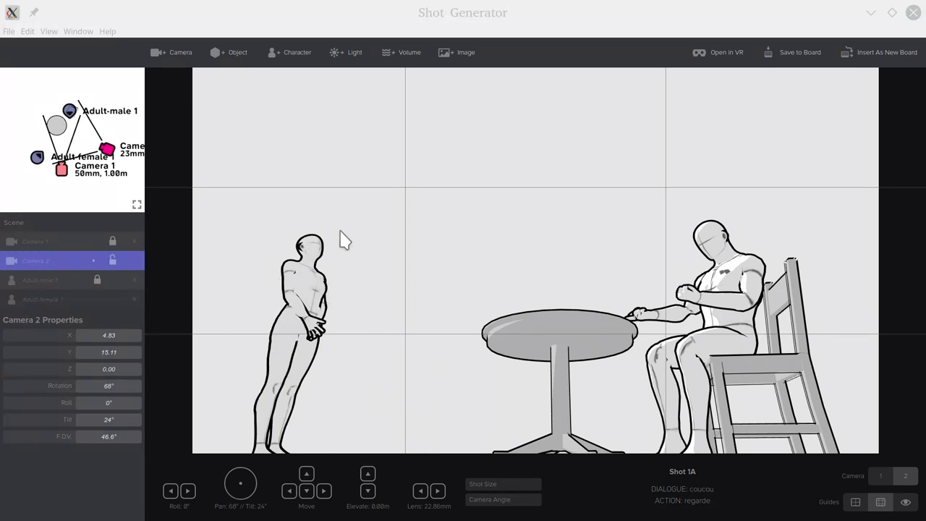
click(879, 477)
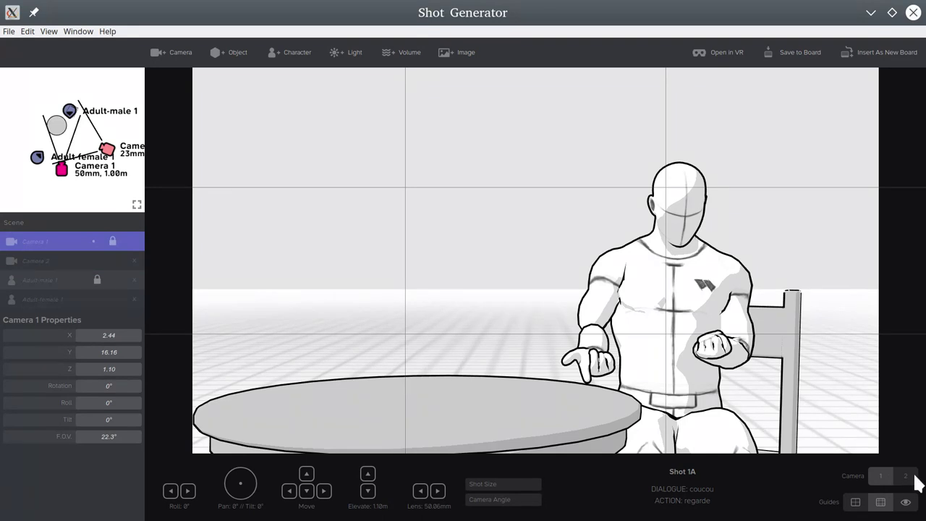
click(914, 476)
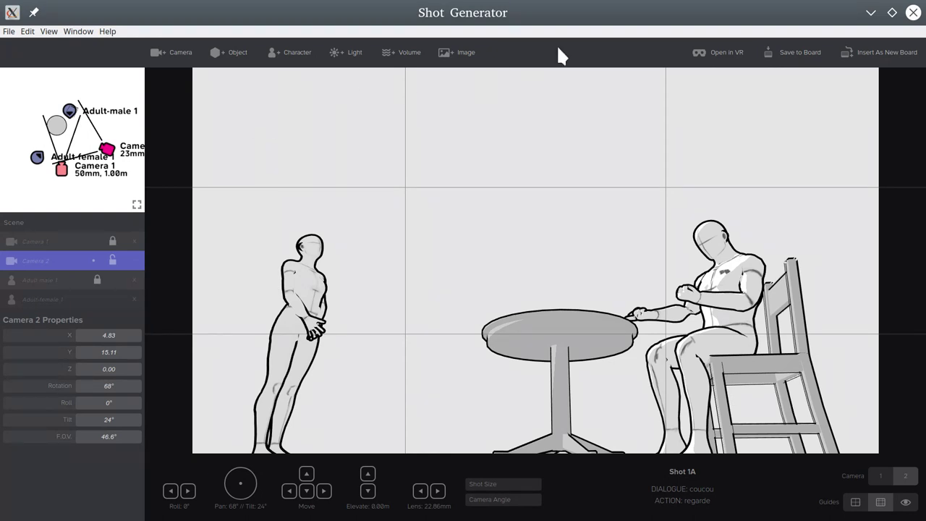
Save the Camera 2 view of the two characters to board 1A.
click(805, 58)
drag(602, 25, 637, 70)
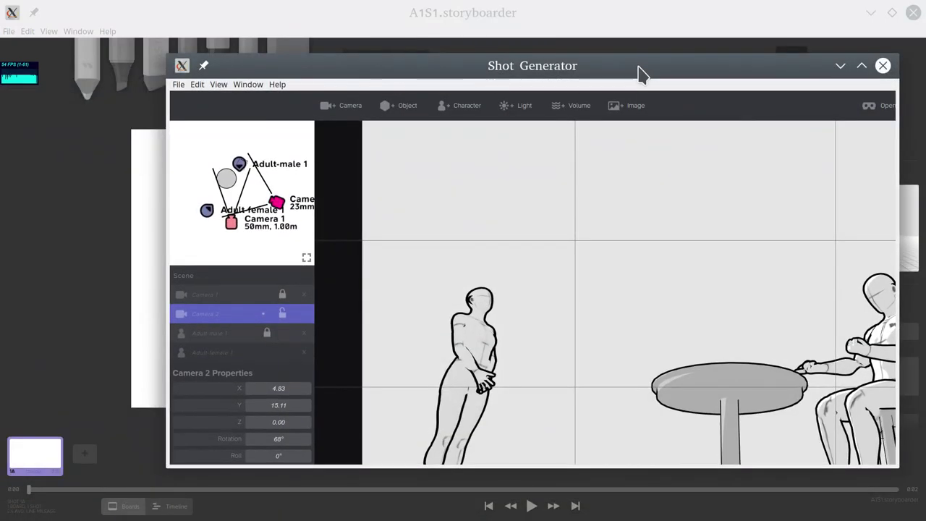
double_click(639, 73)
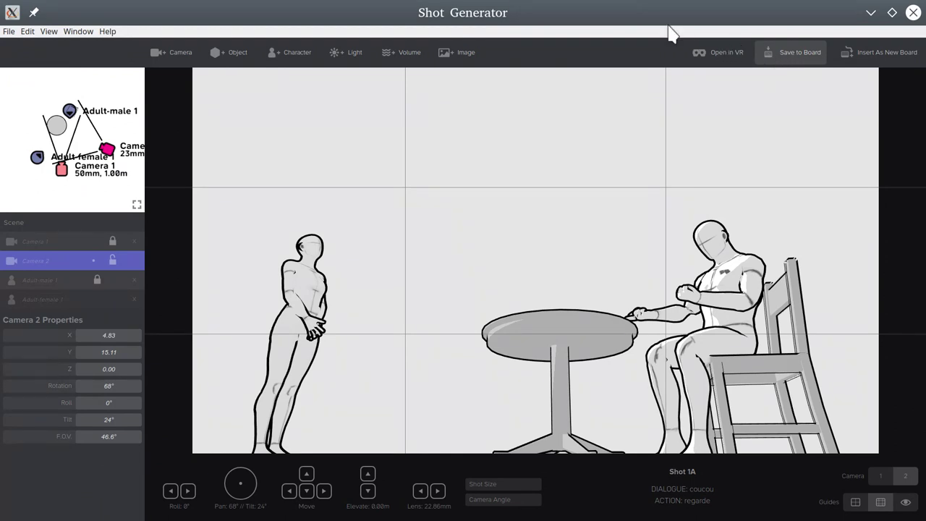
key(super+Down)
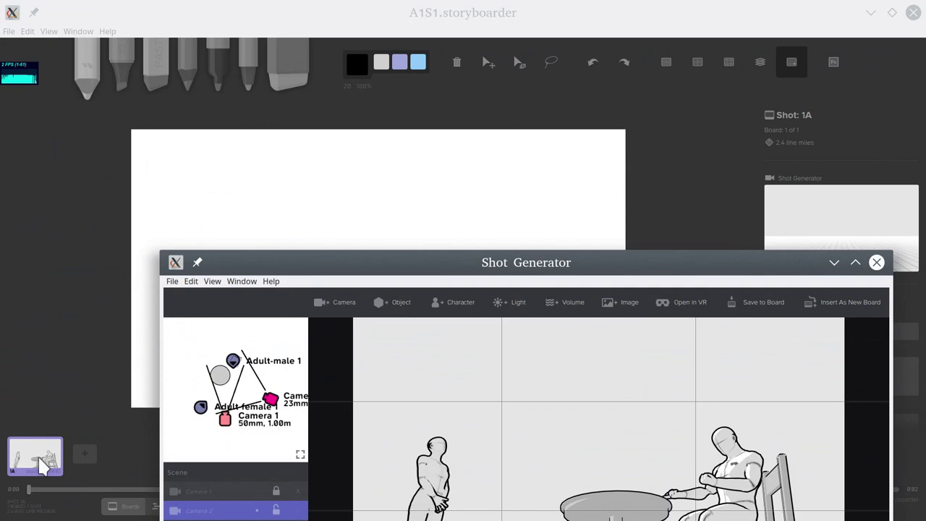
Switch to the A1S1 storyboard window and save the storyboard.
click(43, 464)
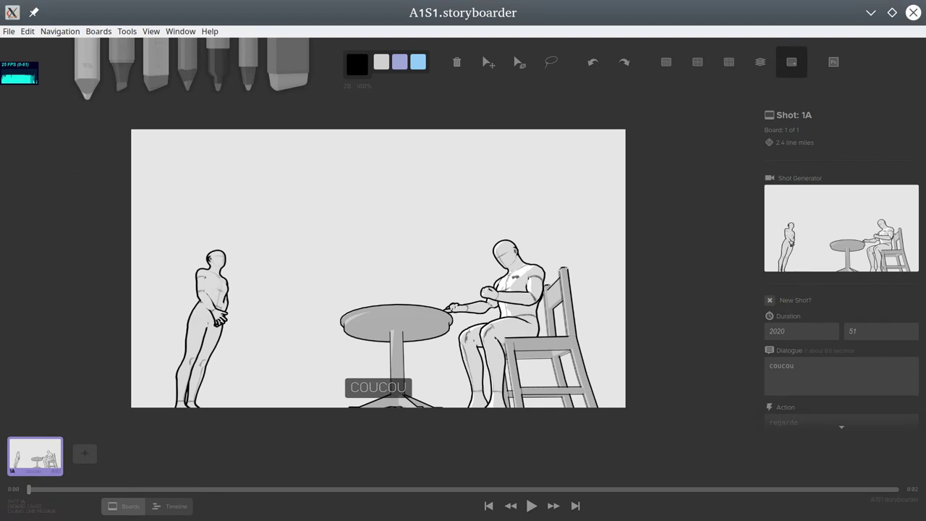
click(10, 31)
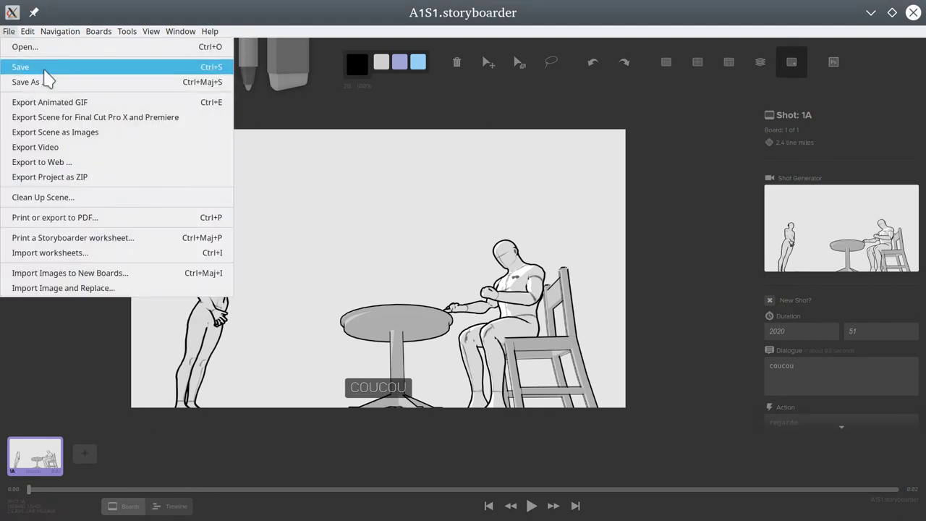
click(20, 66)
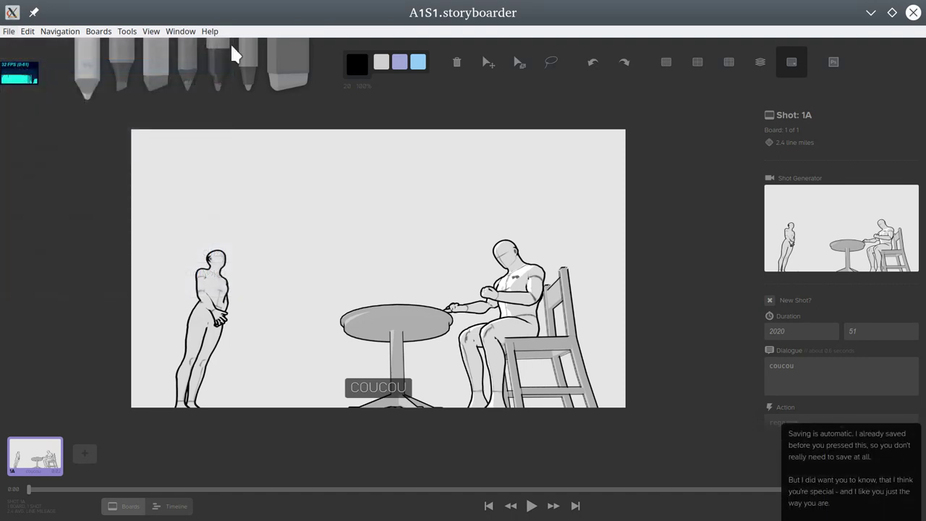
Switch back to Shot Generator and insert the Camera 1 view as a new board.
drag(440, 15, 451, 46)
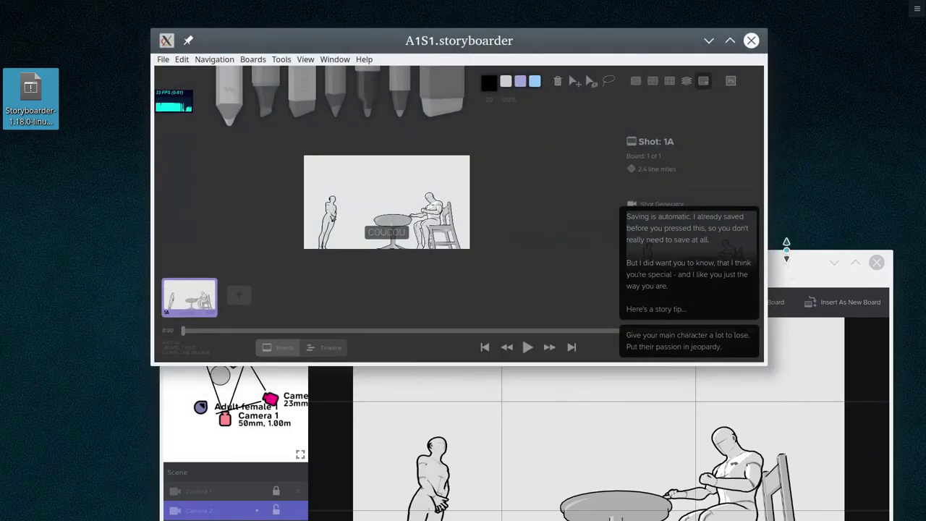
double_click(789, 273)
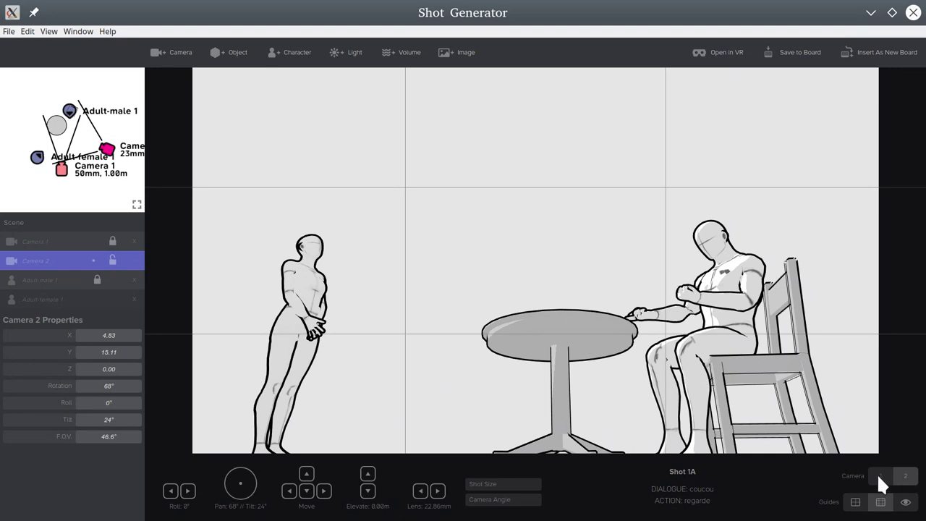
click(880, 476)
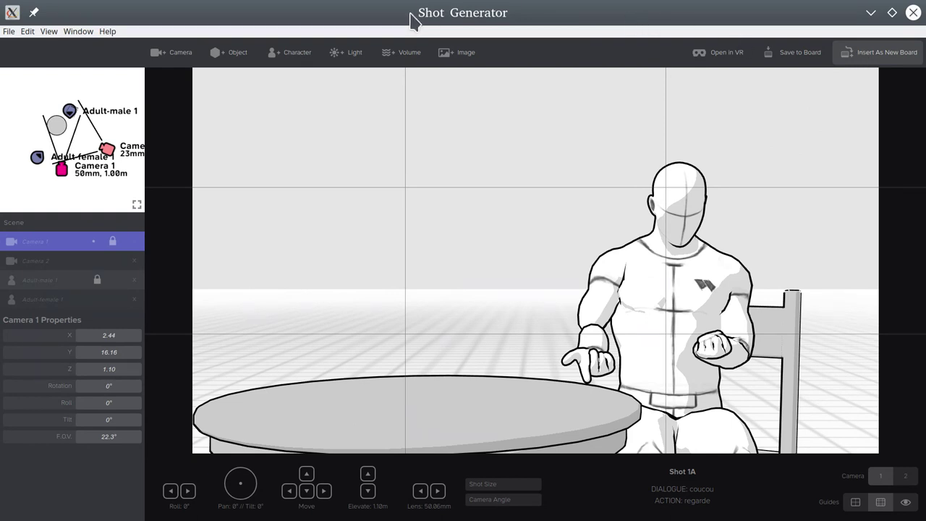
Return to the A1S1 storyboard window and maximize it to examine the newly inserted board.
drag(418, 12, 677, 92)
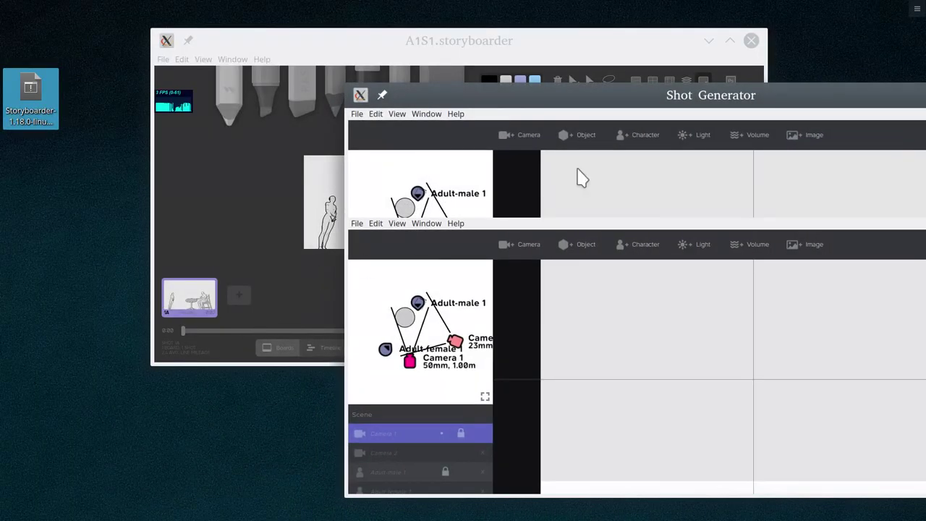
drag(781, 99, 731, 106)
click(594, 64)
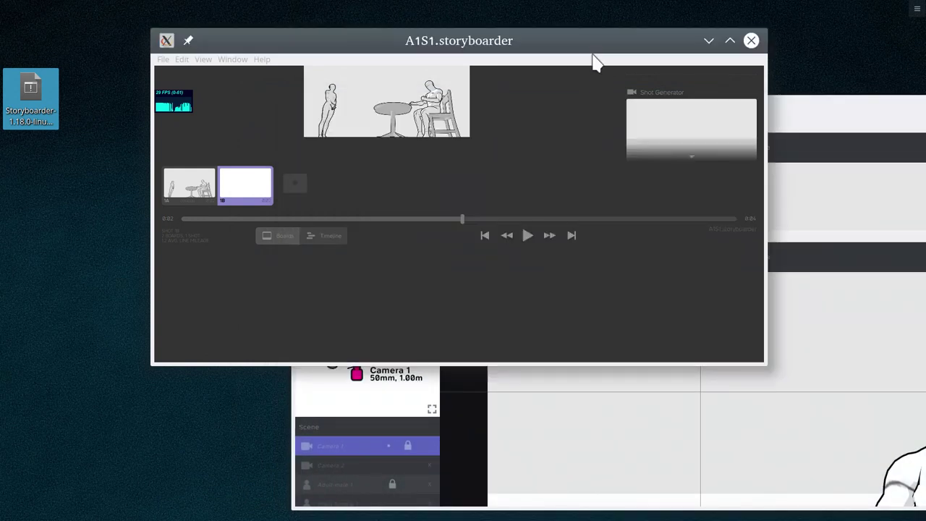
double_click(566, 45)
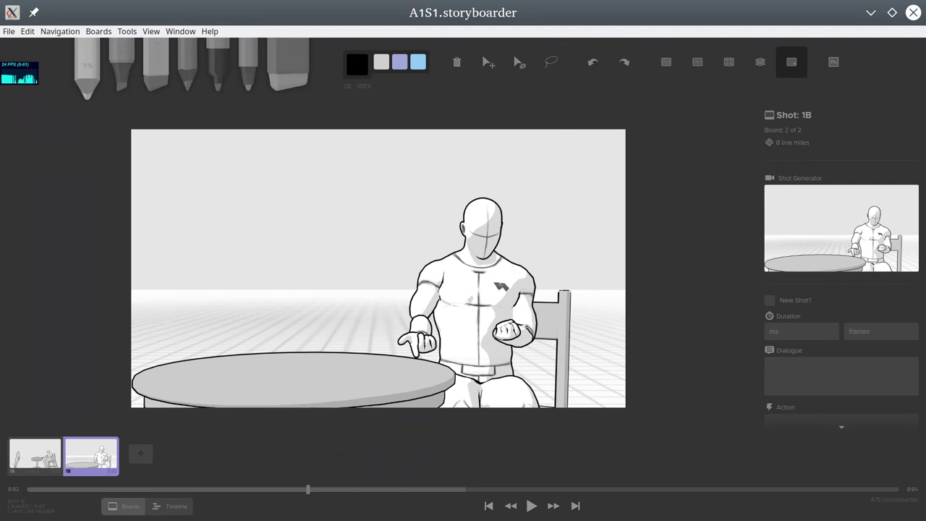
Save the A1S1 storyboard and view boards 1A and 1B one after the other.
click(9, 33)
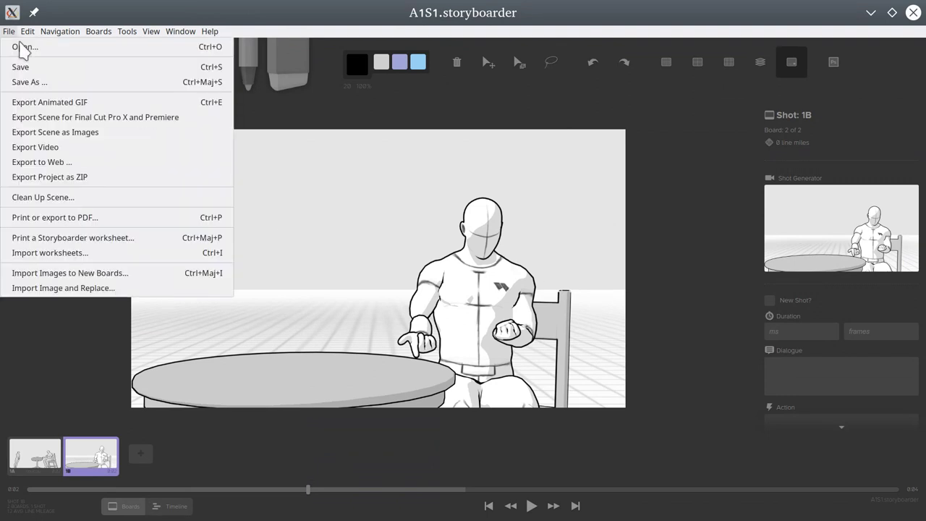
click(30, 69)
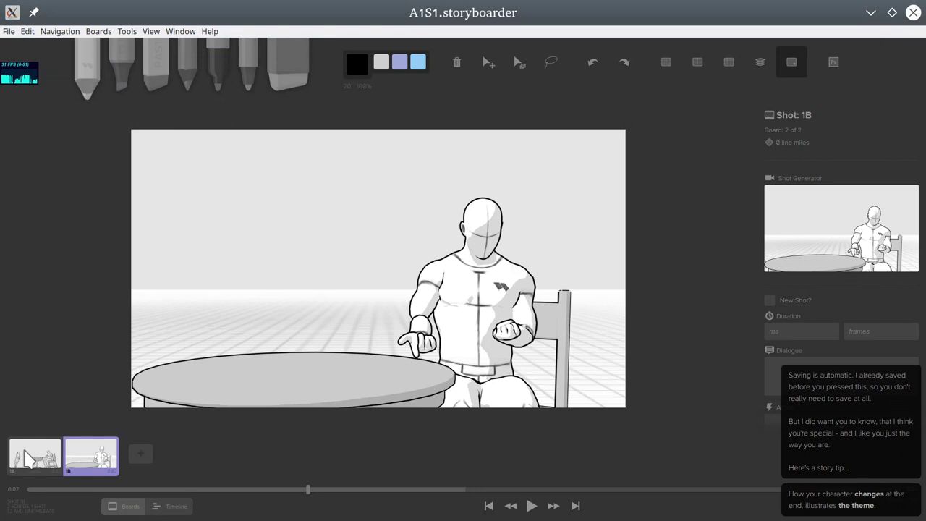
click(28, 459)
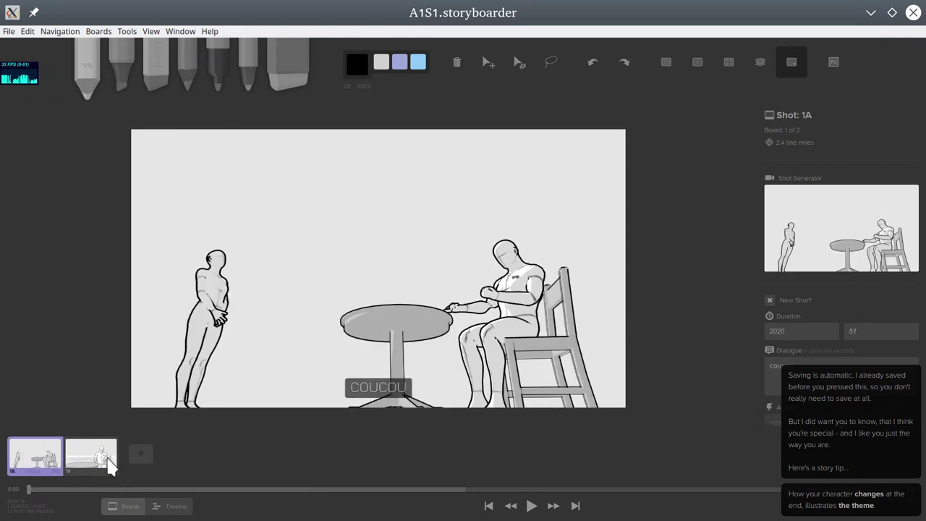
click(108, 464)
right_click(108, 464)
key(Escape)
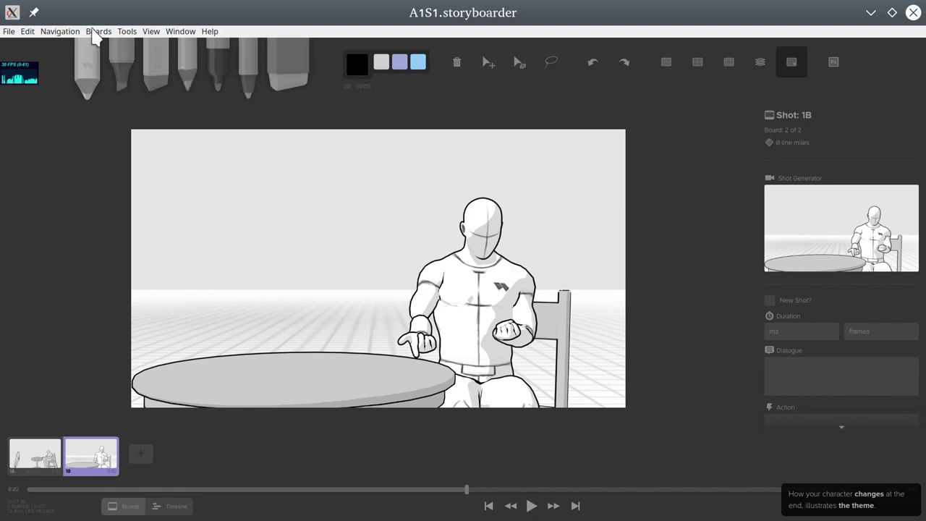
Save the storyboard again, and export the scene as images with board 1A selected.
click(9, 33)
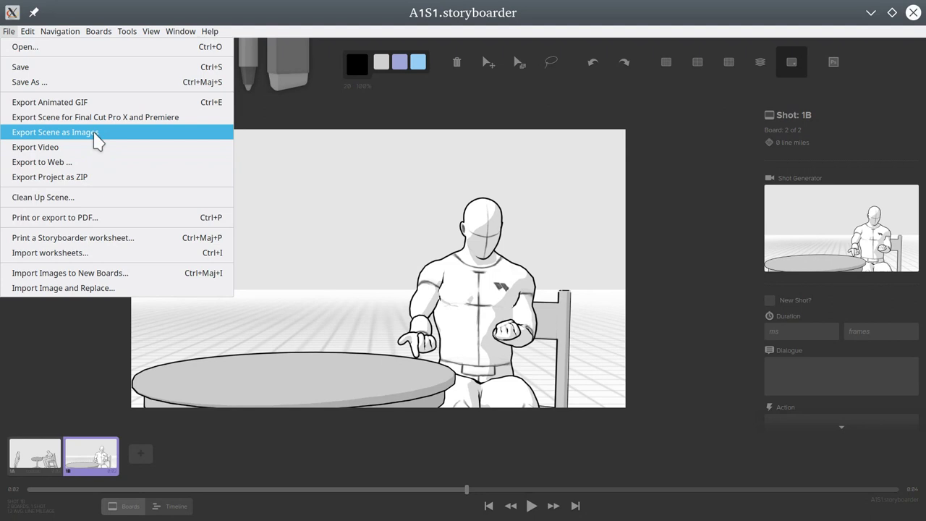
click(25, 66)
click(10, 32)
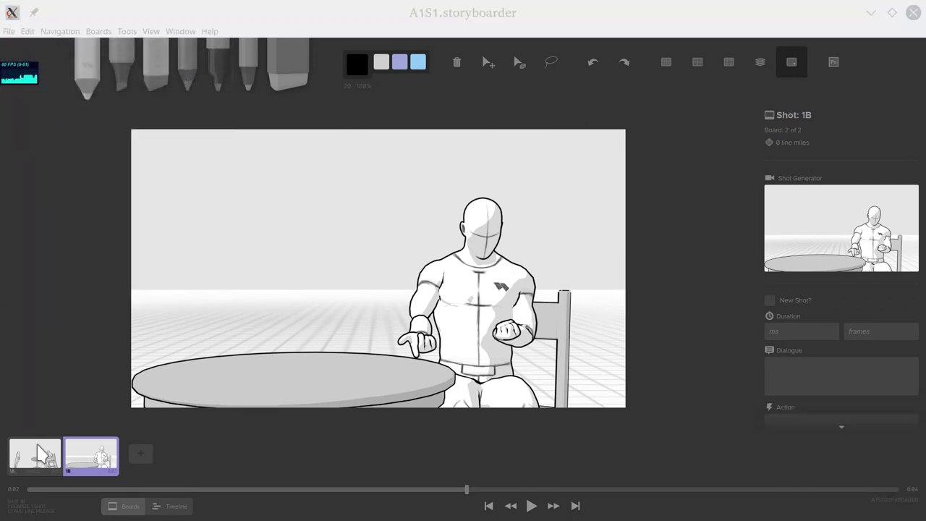
click(40, 459)
click(10, 32)
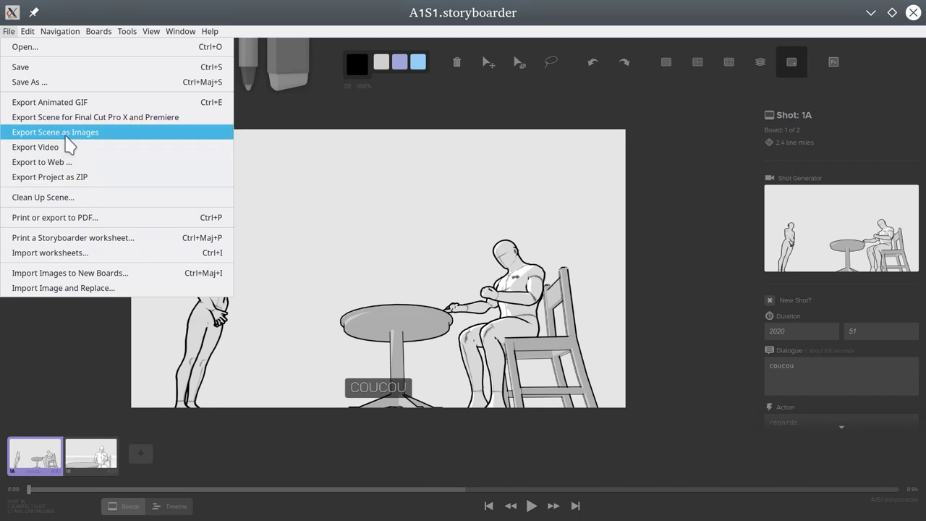
click(65, 135)
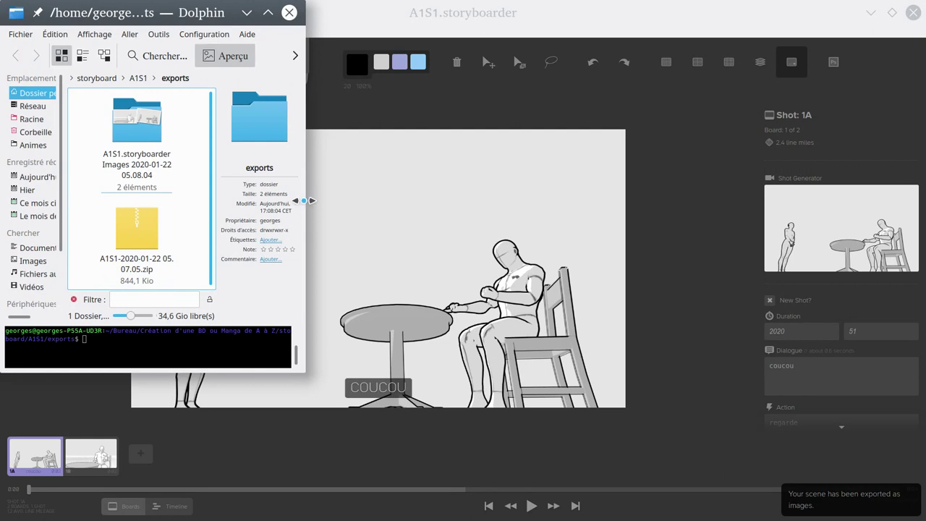
Widen the exports folder window and open the exported images folder to examine both board PNGs.
drag(304, 201, 534, 217)
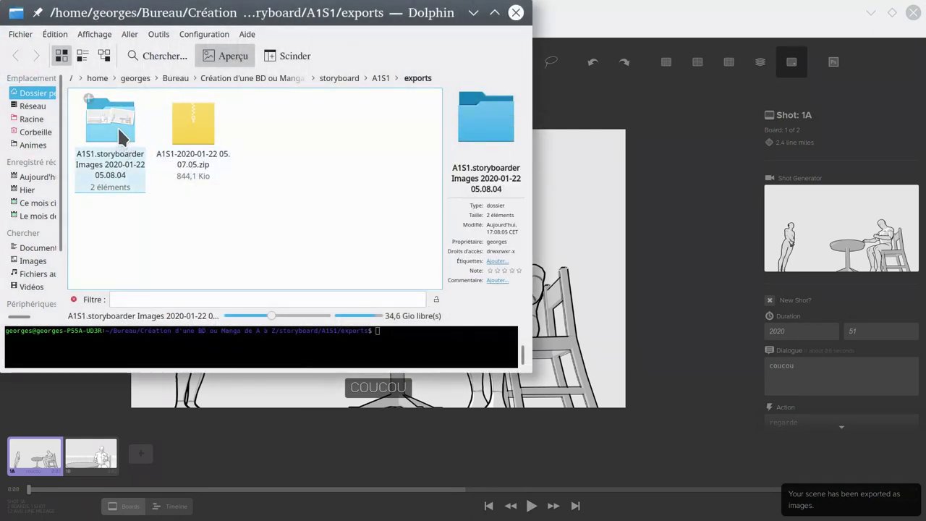
click(119, 130)
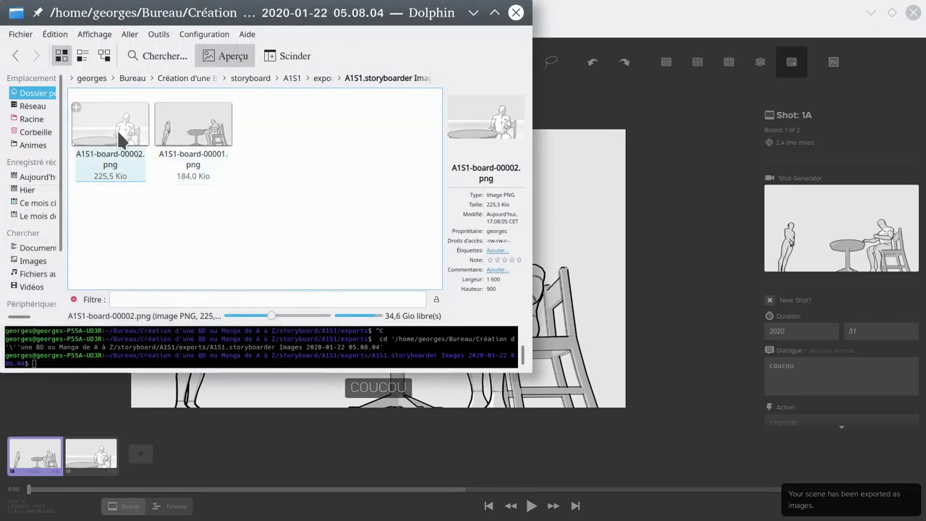
mouse_move(177, 127)
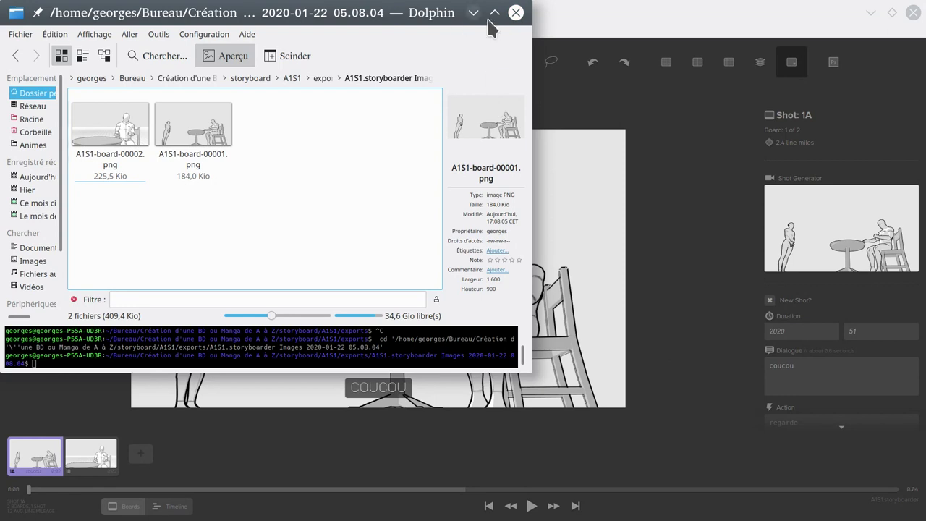
Close the exported images folder window and save the A1S1 storyboard.
click(516, 13)
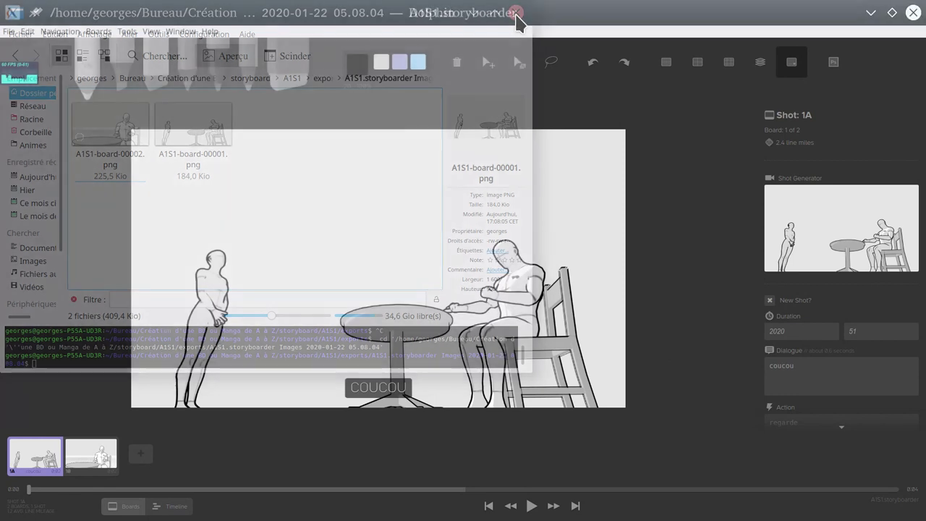
click(9, 31)
click(22, 67)
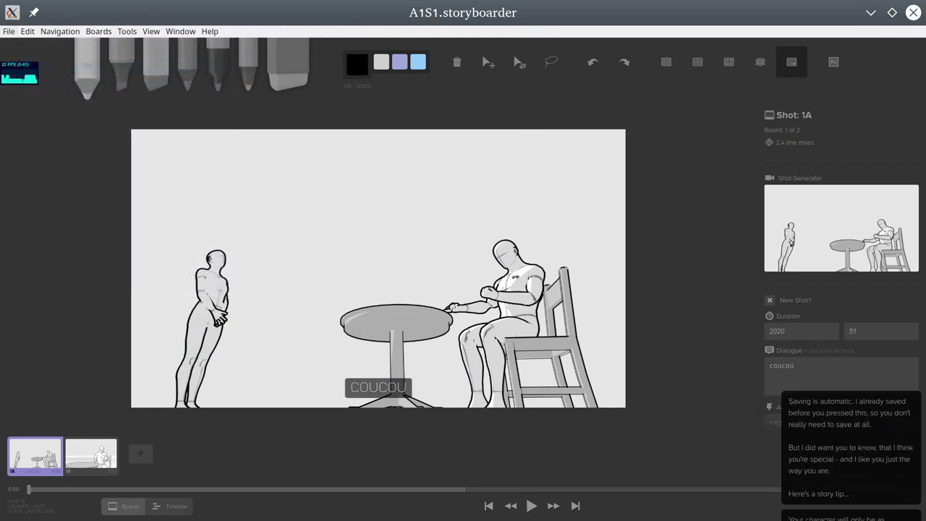
Switch to the Dolphin window showing the A1S1 folder, check its images folder, and open the exported images folder inside exports.
key(alt+Tab)
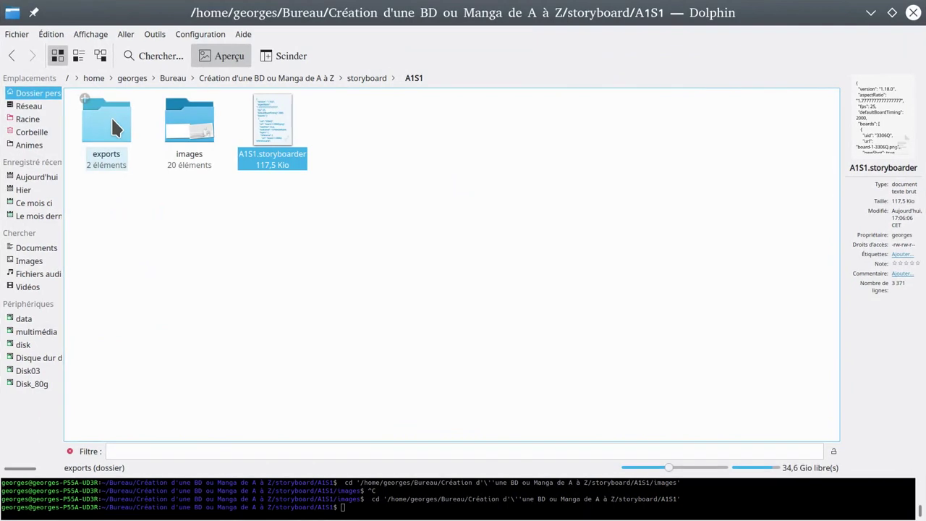
mouse_move(111, 117)
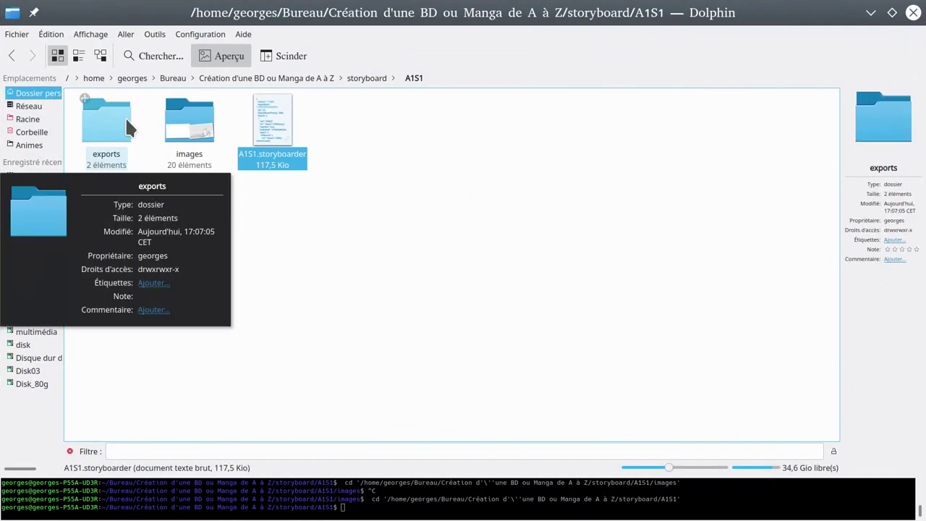
click(185, 119)
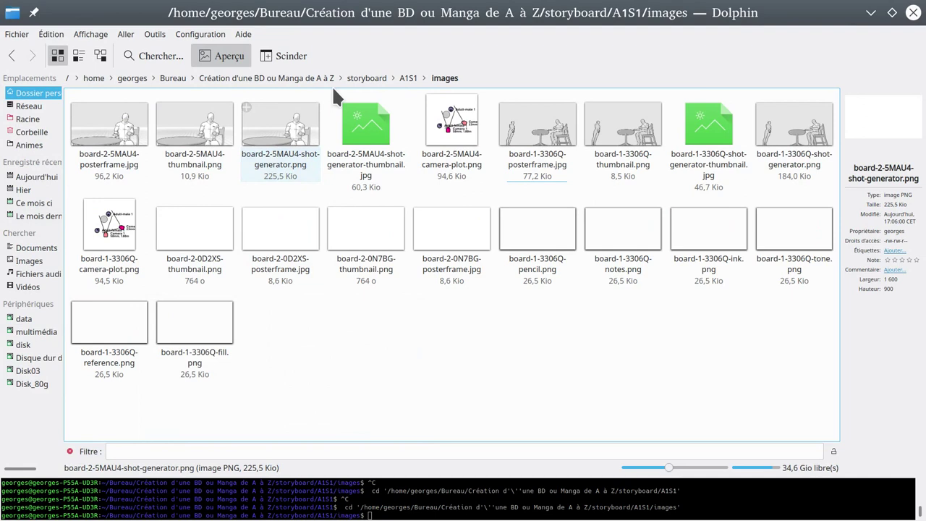
click(407, 79)
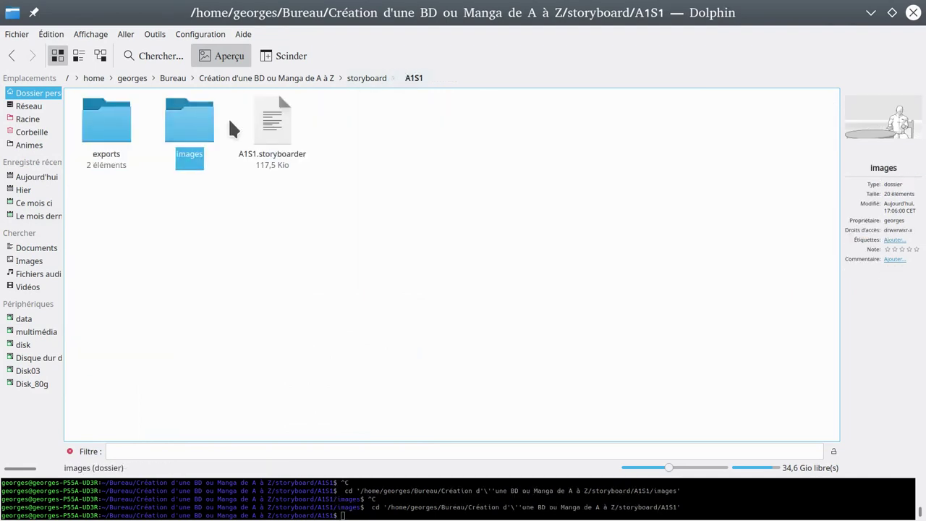
click(106, 128)
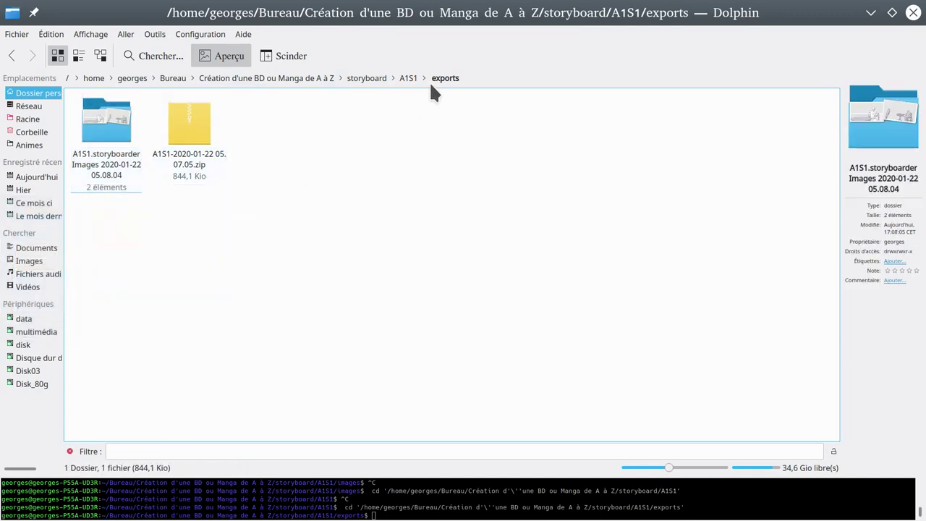
click(99, 122)
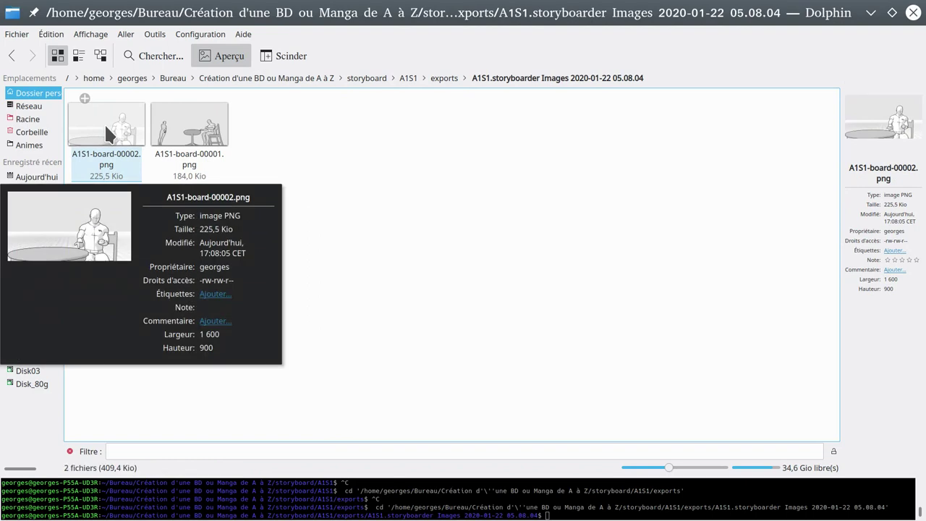
Open A1S1-board-00002.png with Krita, chosen from the graphics applications.
right_click(104, 123)
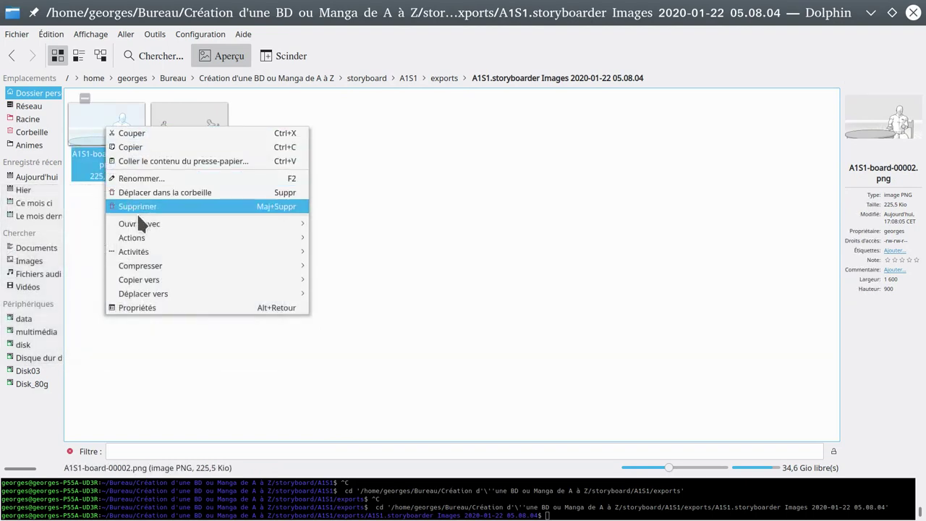
mouse_move(173, 225)
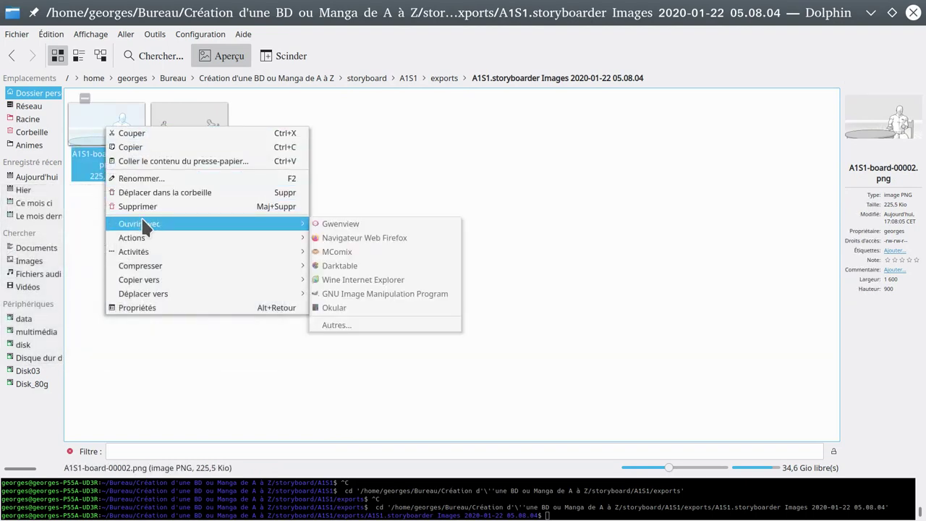
click(348, 327)
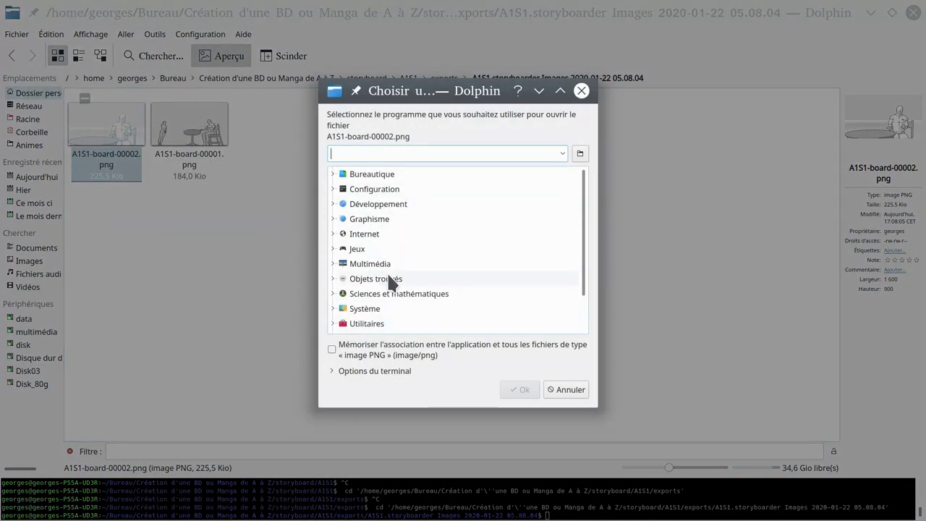
click(378, 218)
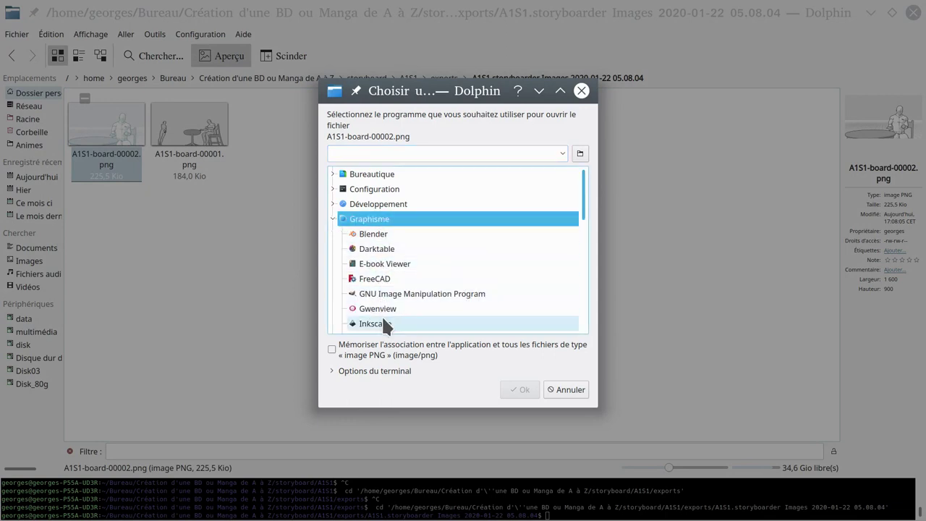
scroll(397, 289, down, 2)
scroll(397, 293, down, 3)
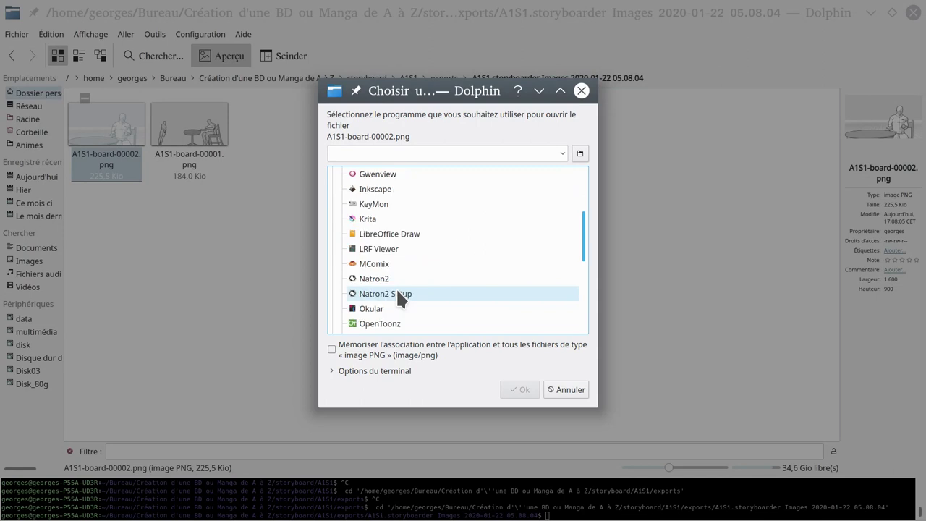
scroll(398, 294, up, 1)
scroll(396, 288, up, 1)
click(377, 219)
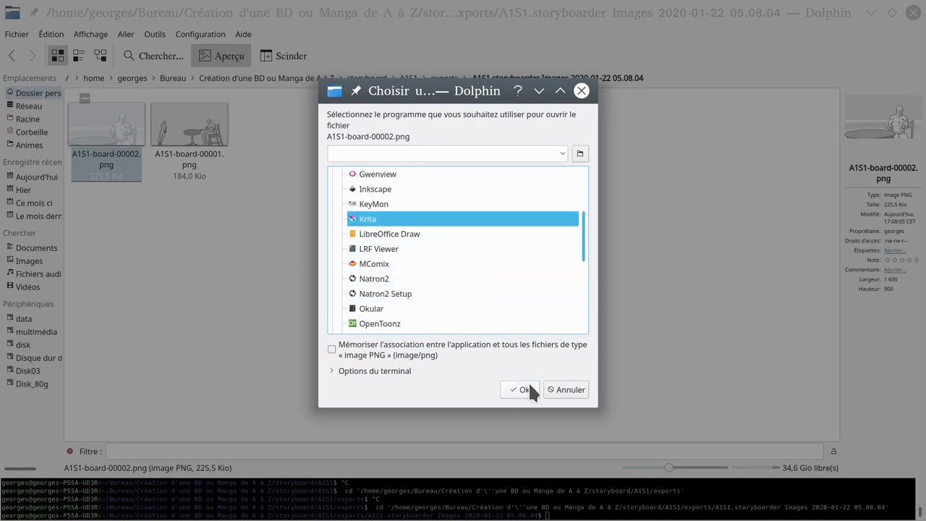
click(529, 387)
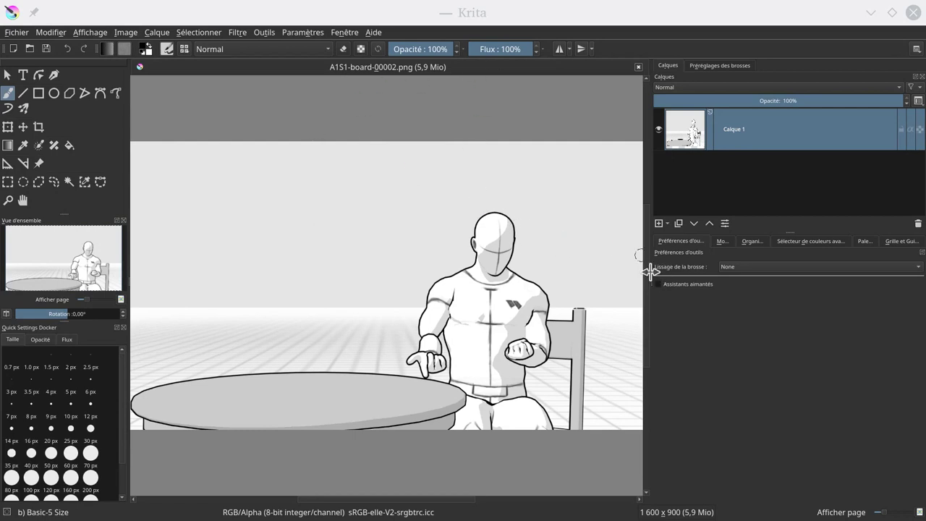
Lock the board image layer Calque 1 and add a new paint layer above it.
click(904, 133)
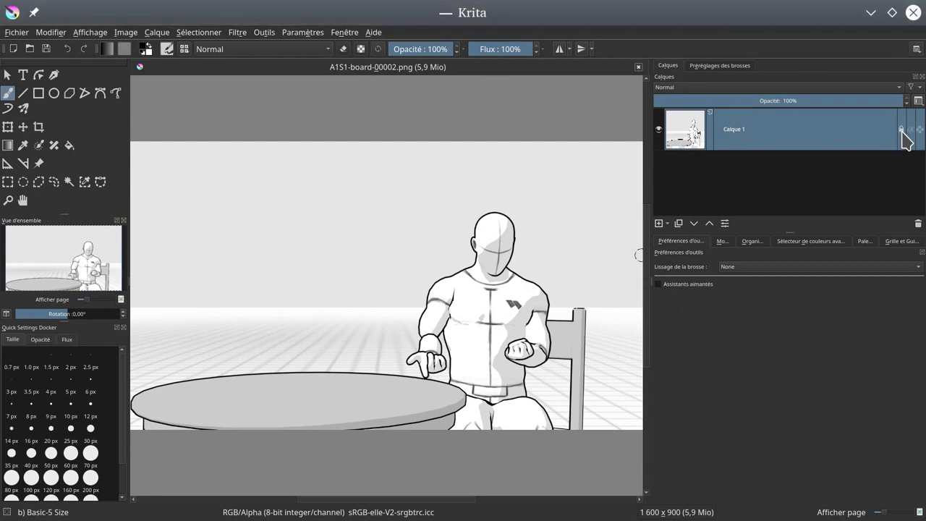
drag(649, 196, 776, 204)
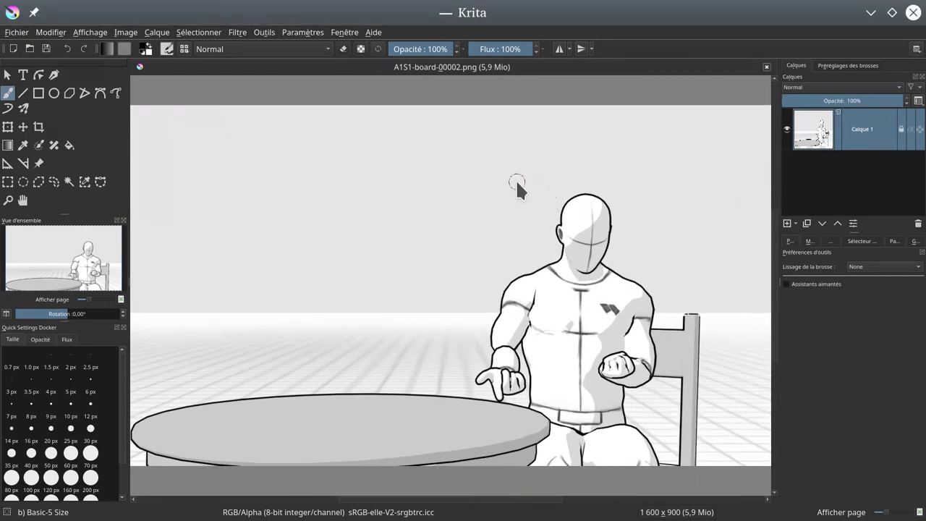
key(ctrl+minus)
key(ctrl+minus)
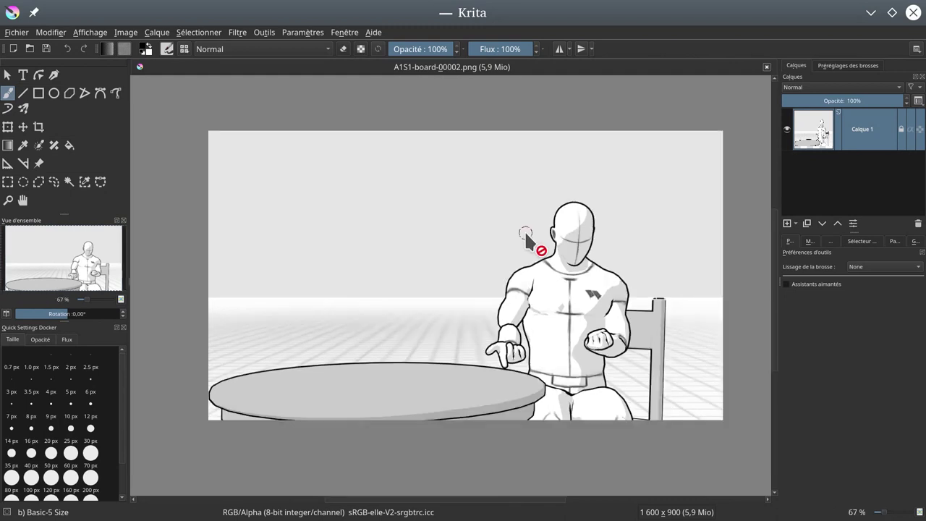
click(786, 224)
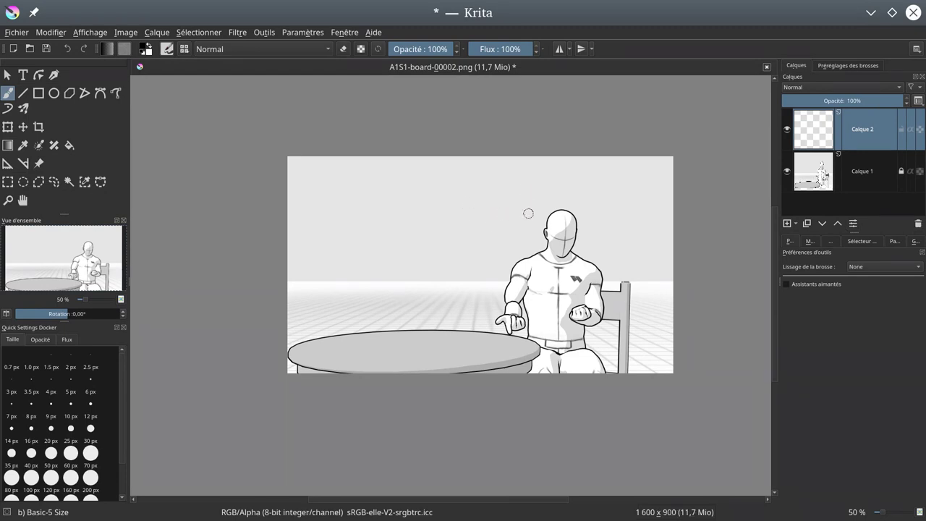
Draw eyes, a nose, a mouth and a jagged hairline on the seated man's face with a 6 px brush.
ctrl+scroll(528, 214, up, 5)
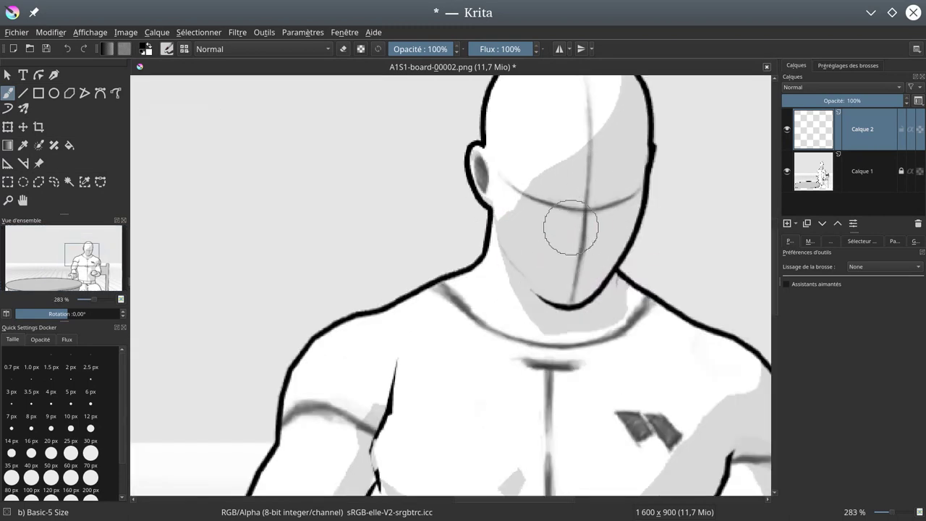
click(91, 393)
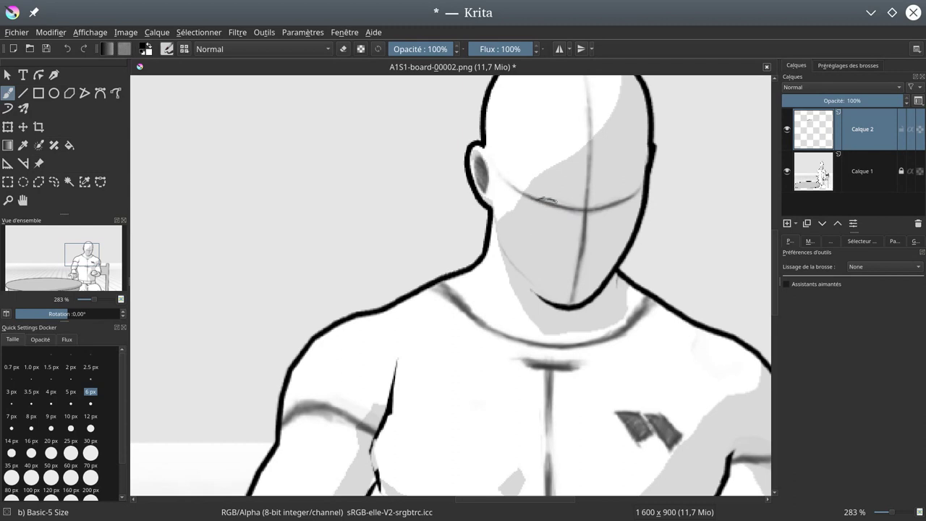
drag(606, 205, 626, 199)
drag(571, 205, 543, 196)
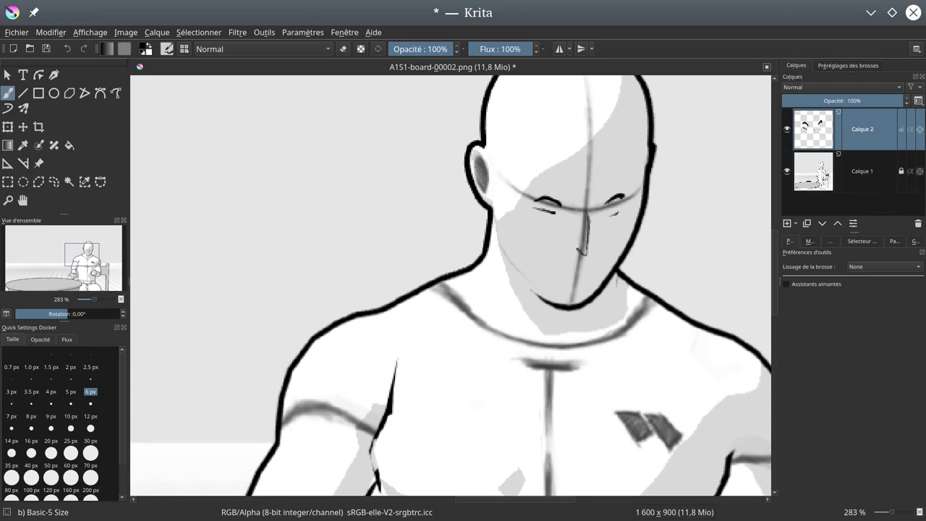
drag(570, 272, 581, 273)
mouse_move(492, 159)
mouse_down()
mouse_move(496, 205)
mouse_move(559, 182)
mouse_move(620, 178)
mouse_move(634, 187)
mouse_up()
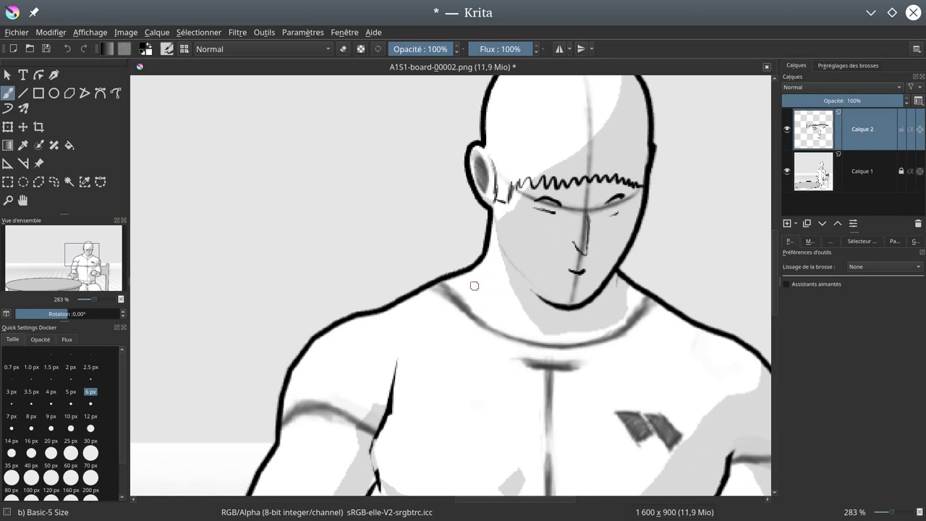
scroll(597, 240, down, 3)
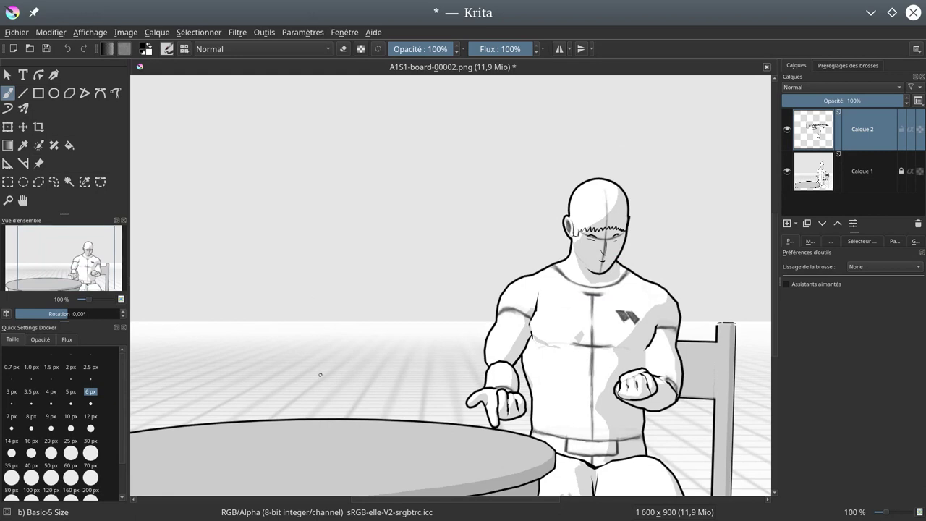
Sketch a tall-stemmed object with a flared base and ragged top standing on the round table.
drag(299, 345, 302, 443)
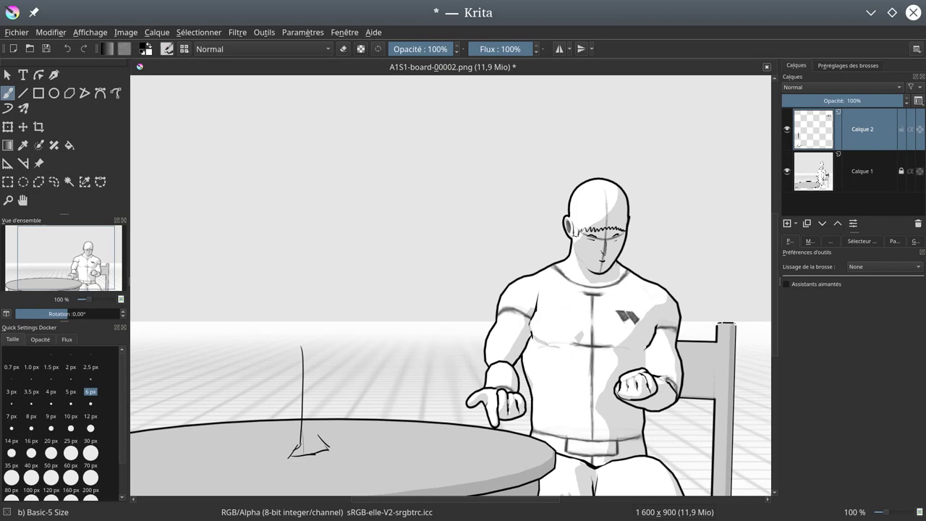
drag(312, 354, 317, 425)
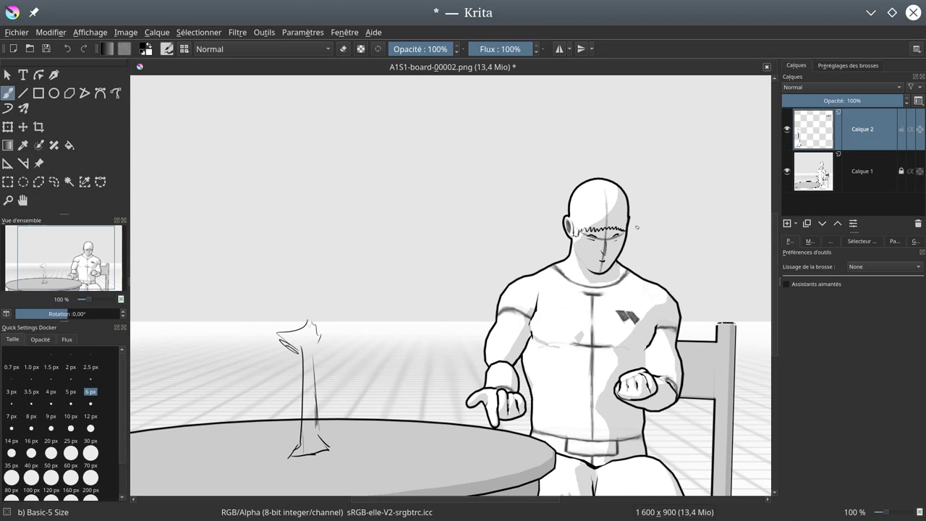
Toggle the visibility of the board image layer Calque 1 to compare the drawing with and without it.
click(786, 171)
click(787, 171)
click(786, 171)
click(787, 171)
ctrl+scroll(393, 223, up, 1)
ctrl+scroll(439, 236, down, 4)
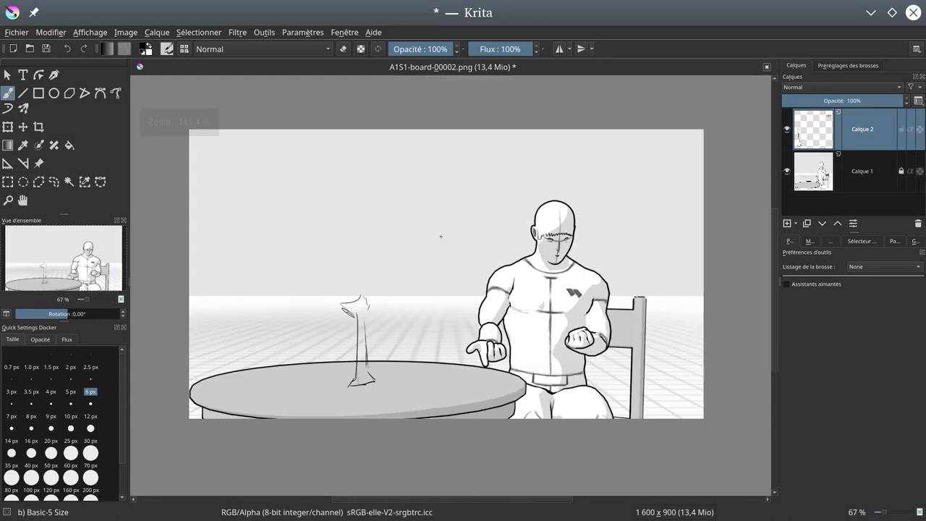
ctrl+scroll(441, 236, up, 1)
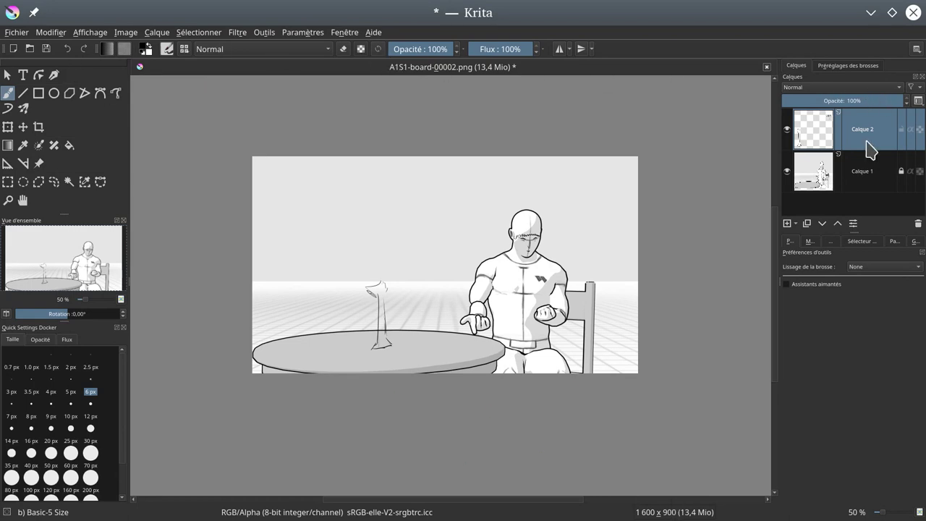
click(863, 183)
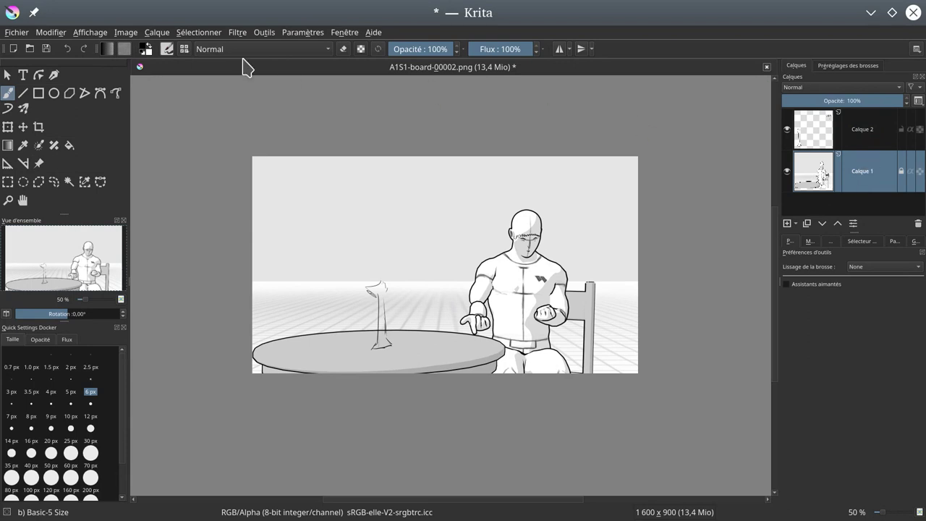
Close A1S1-board-00002.png without saving the changes.
click(767, 67)
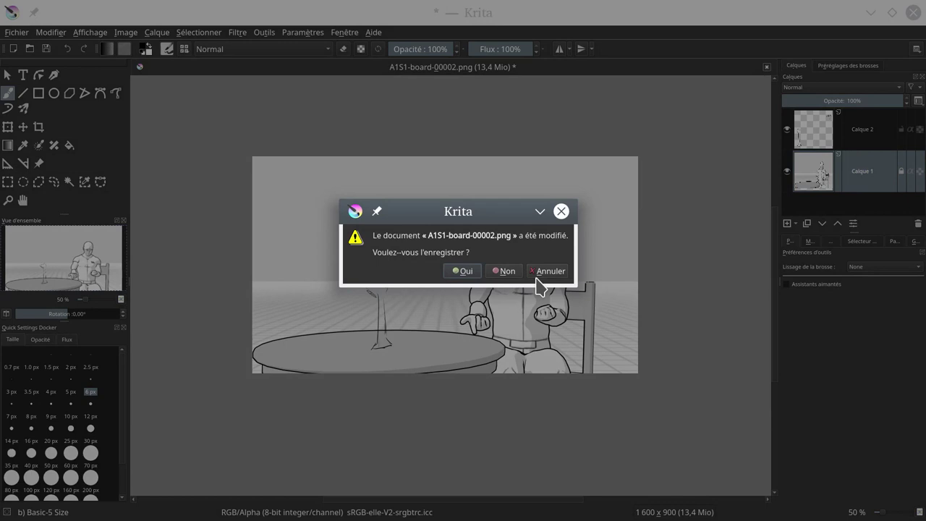
click(508, 272)
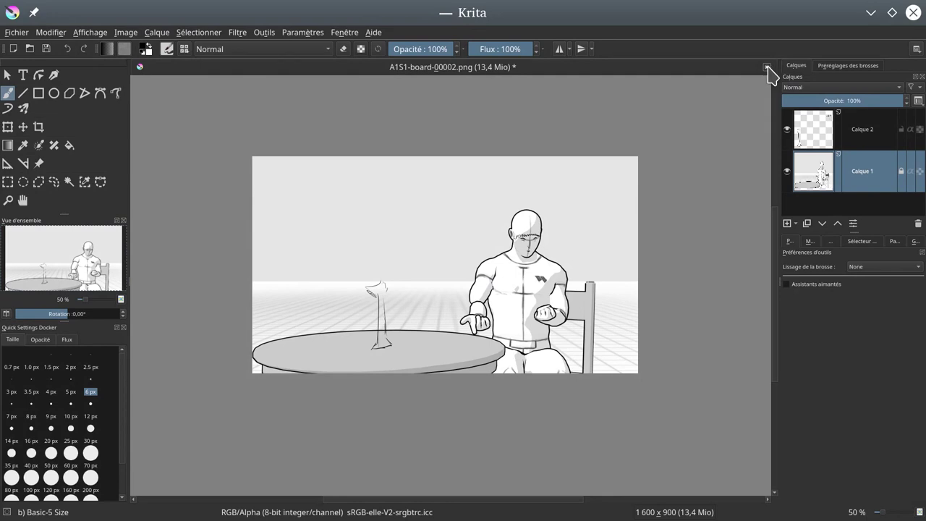
key(ctrl+w)
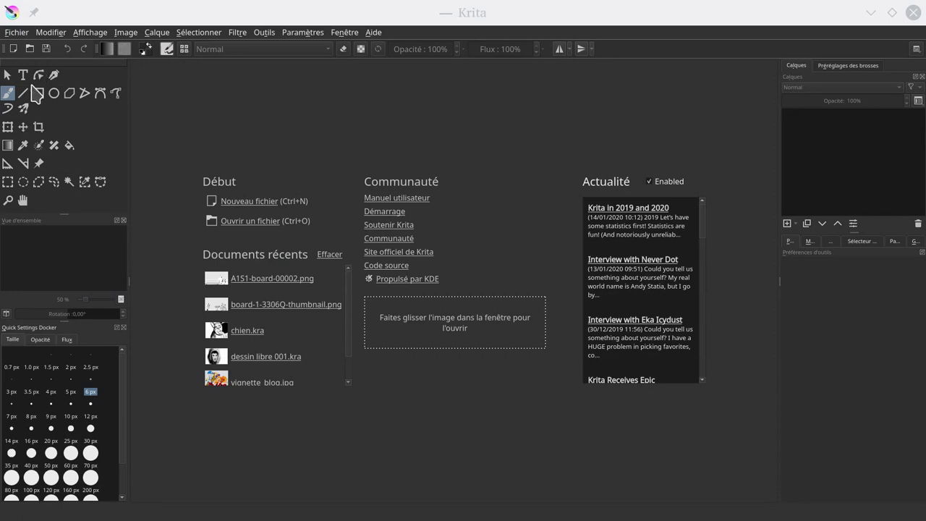
Create a new 3508 × 2480 px document at 300 ppi in 16-bit RGB/Alpha.
click(251, 202)
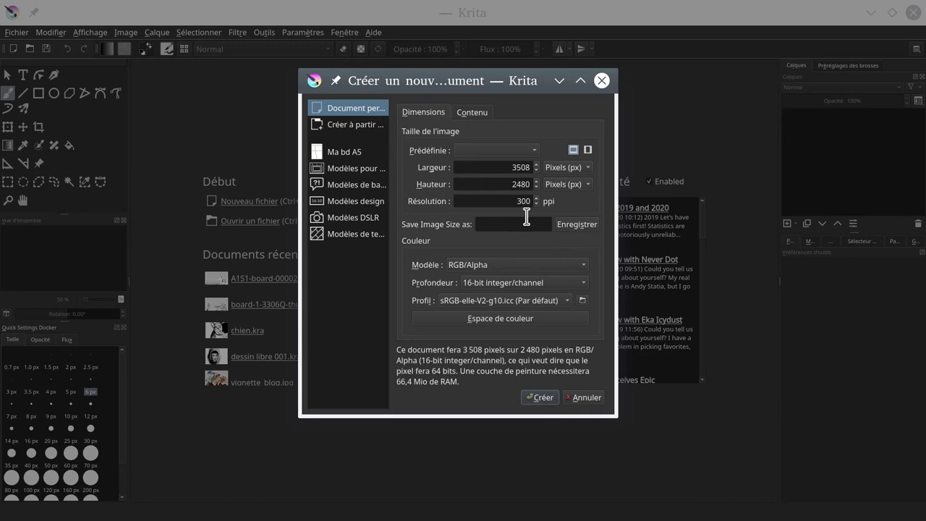
click(541, 398)
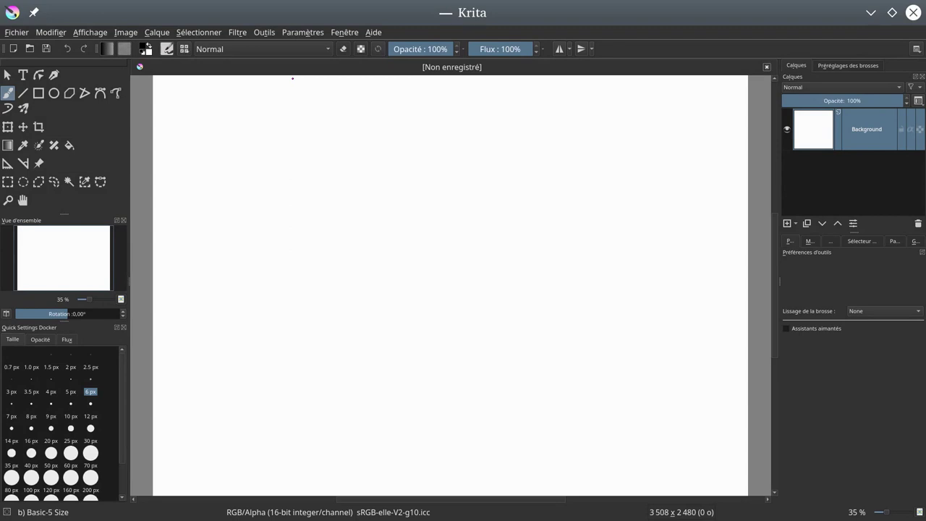
drag(0, 246, 524, 188)
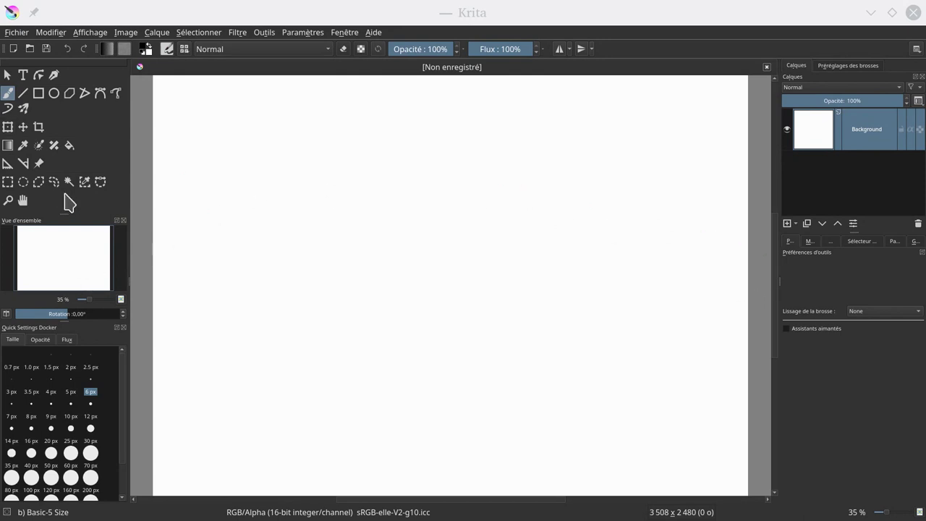
Add the exported board image of the seated man from the A1S1 exports folder as a reference image.
click(36, 166)
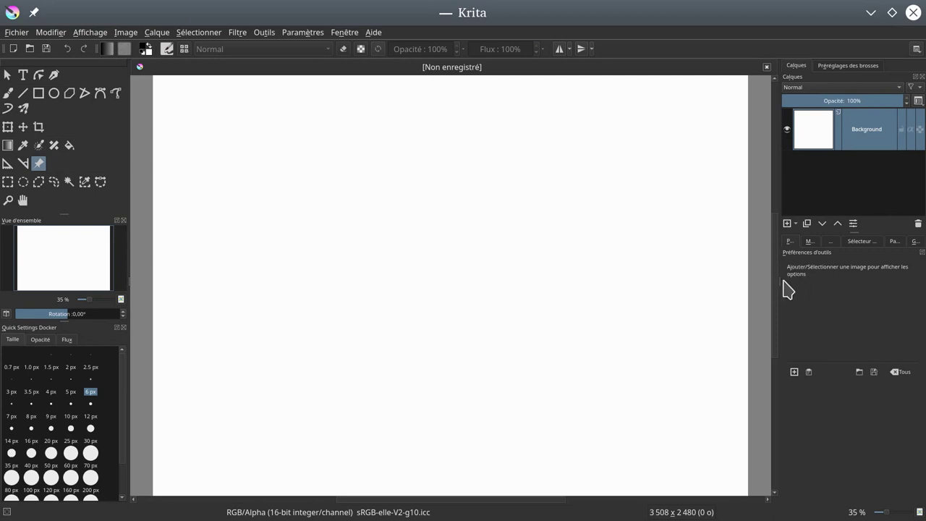
click(794, 372)
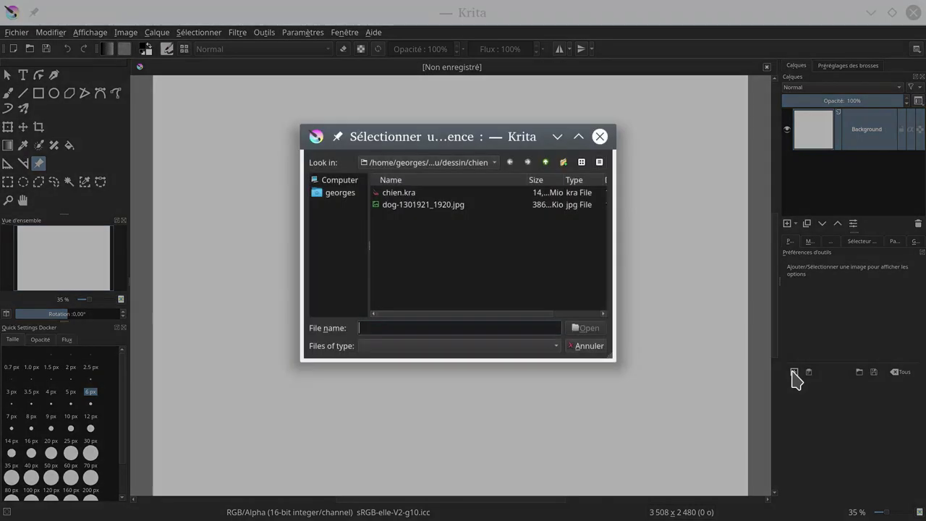
click(340, 194)
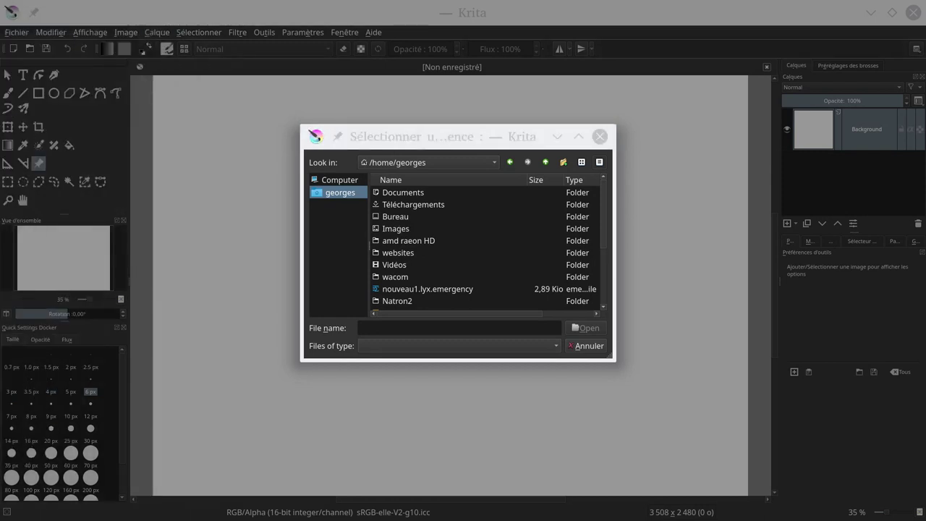
double_click(396, 194)
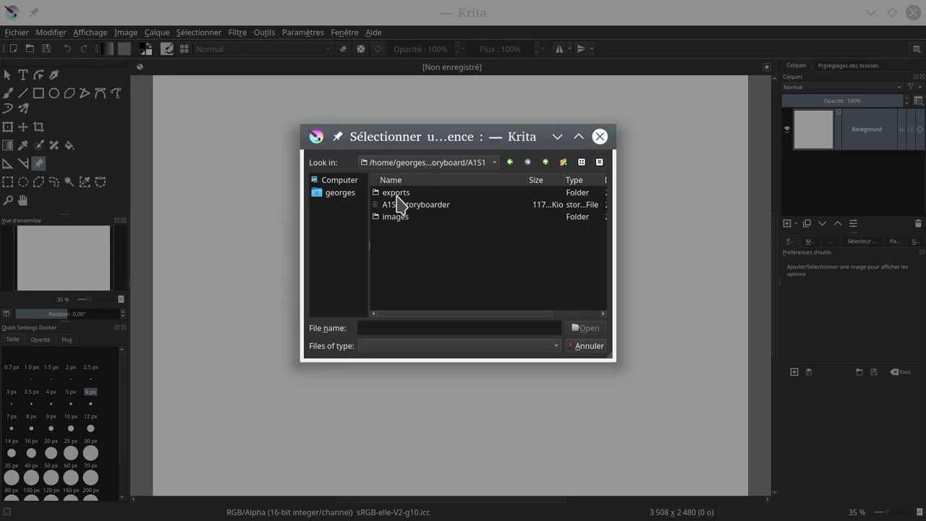
click(402, 196)
double_click(402, 194)
double_click(405, 202)
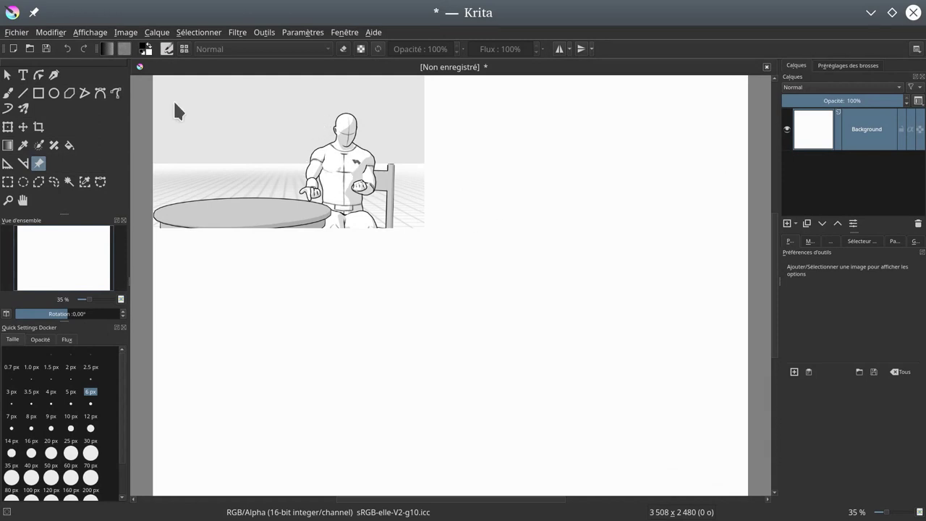
Scale the reference image proportionally to the page width and shift it slightly down from the top edge.
click(371, 193)
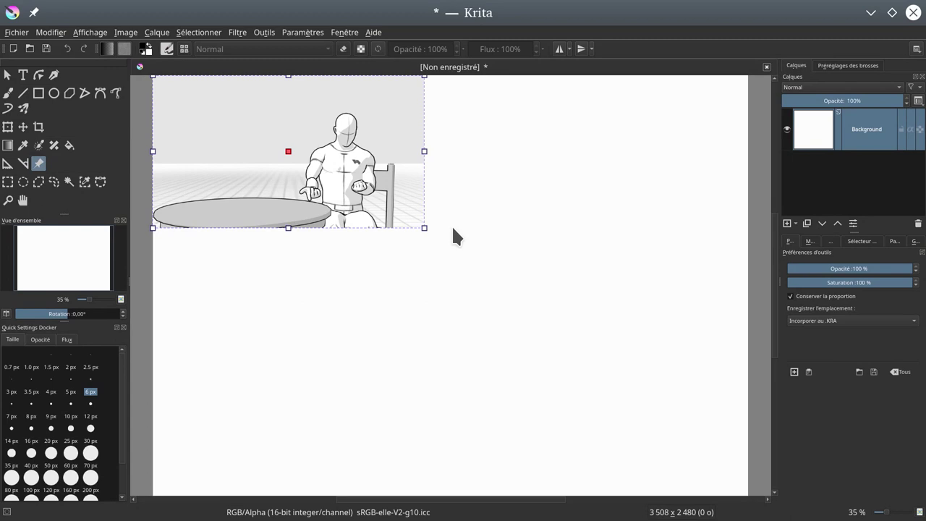
scroll(450, 226, down, 2)
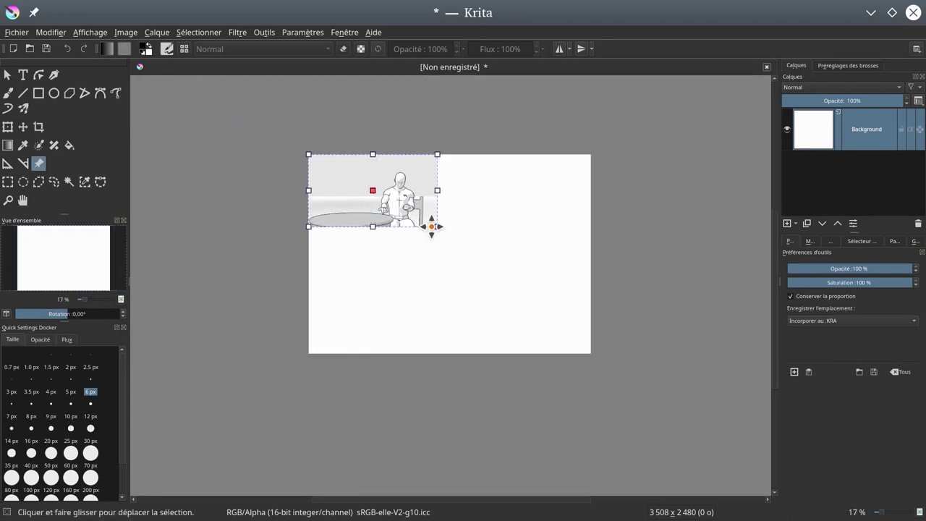
drag(437, 227, 514, 313)
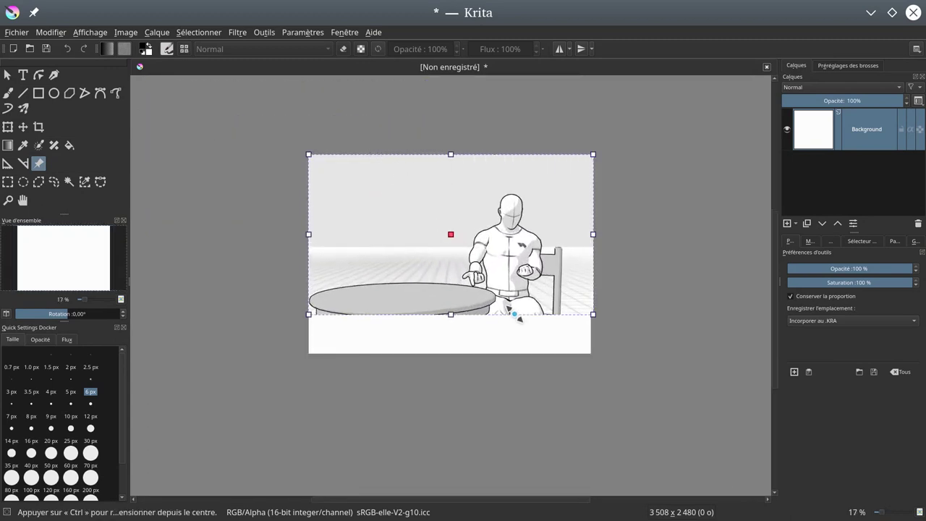
mouse_move(451, 234)
mouse_down()
mouse_move(447, 253)
mouse_move(456, 238)
mouse_up()
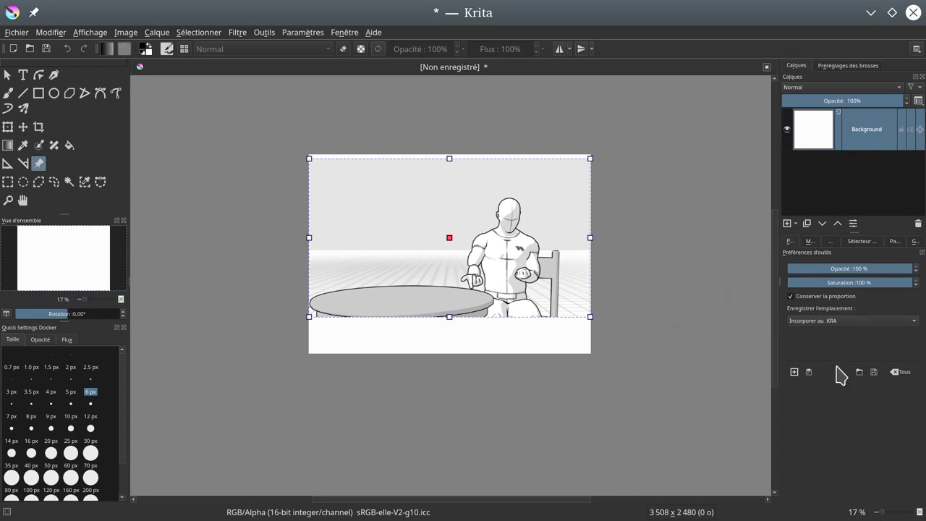
Set the reference image's saturation to 0 % and its opacity to 34 %.
click(864, 282)
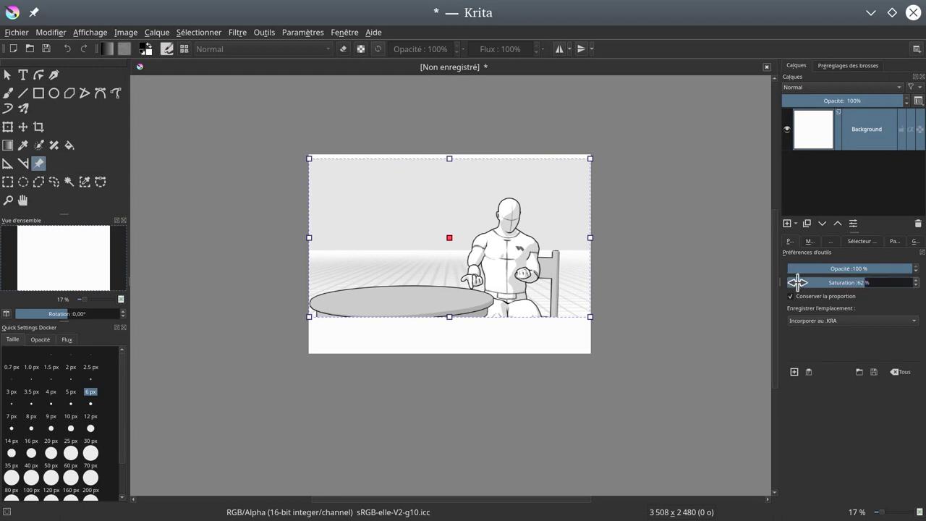
click(809, 282)
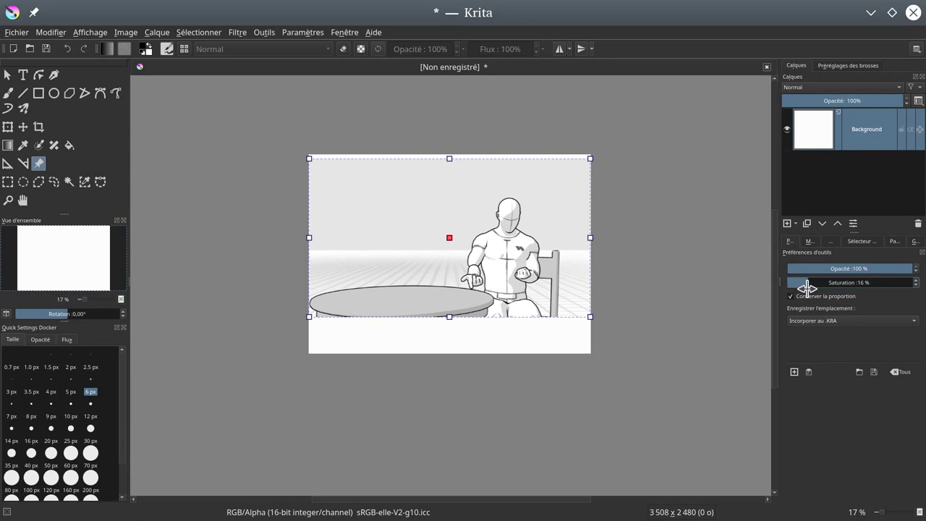
drag(833, 287, 808, 280)
click(796, 281)
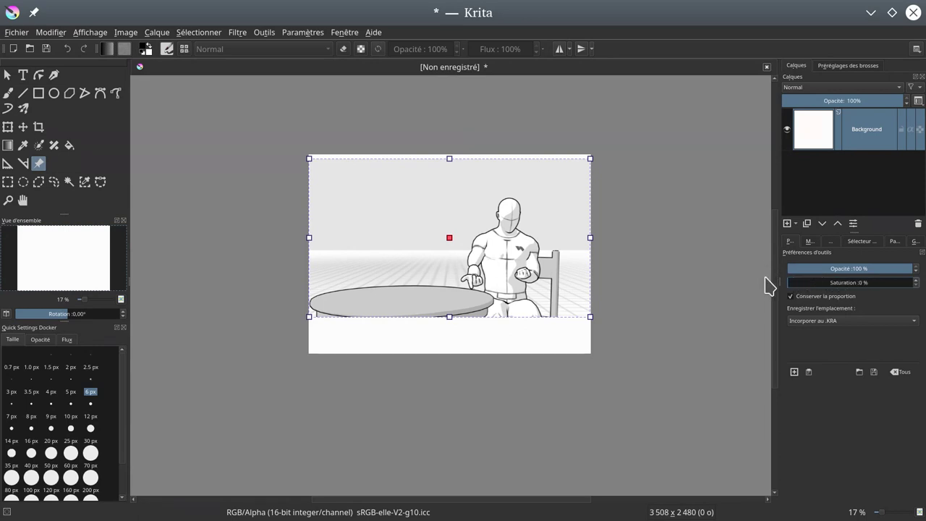
scroll(846, 282, down, 3)
drag(852, 268, 829, 268)
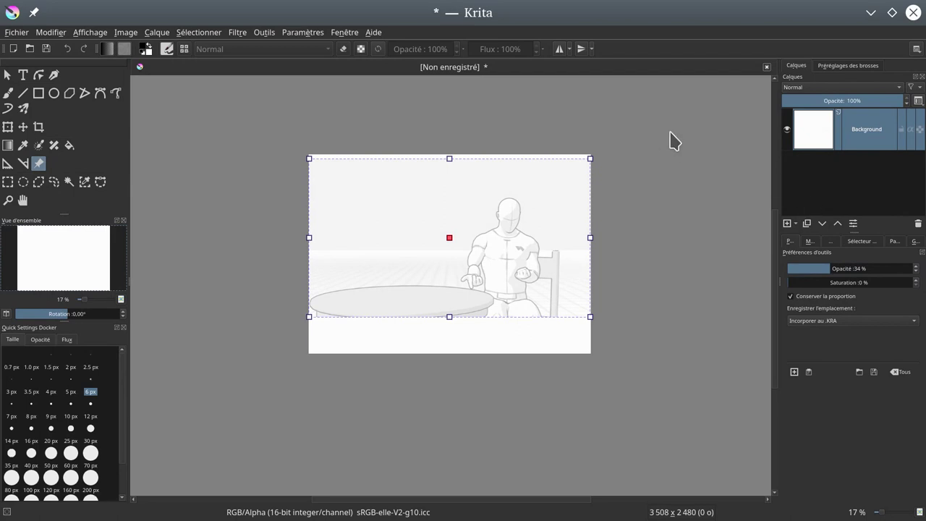
Lock the Background layer and add a new paint layer above it.
click(902, 129)
click(788, 224)
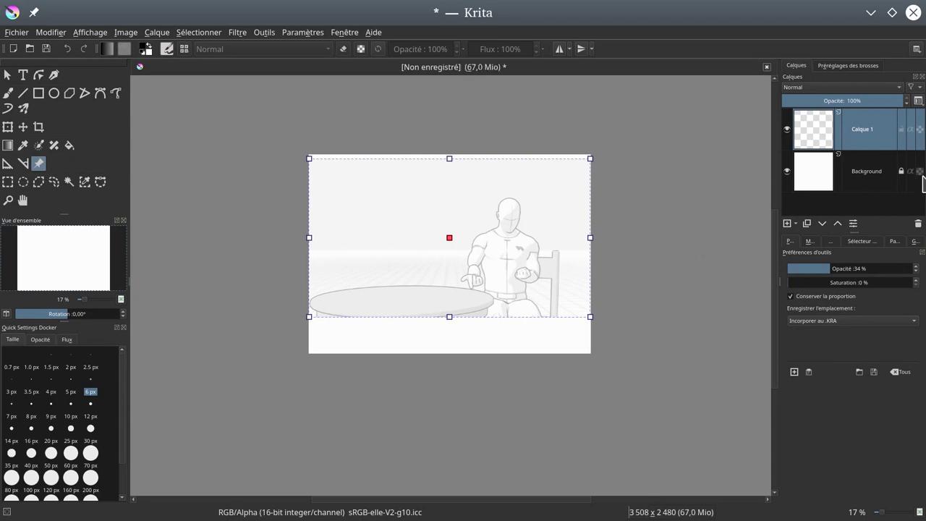
Draw the eyes on the faded seated man's face with the 6 px brush, undoing a trial stroke beside the ear.
click(8, 93)
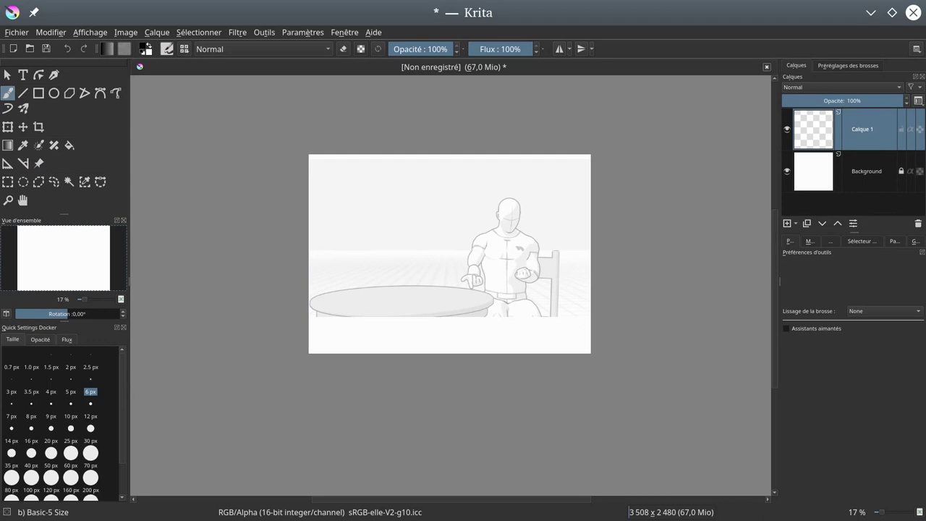
scroll(610, 261, up, 3)
scroll(610, 261, down, 2)
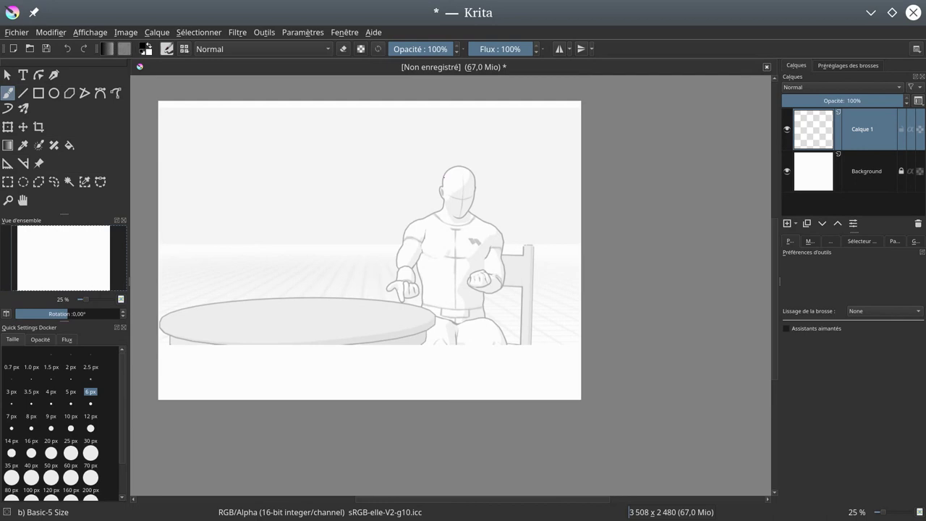
drag(440, 175, 442, 190)
ctrl+scroll(274, 249, up, 2)
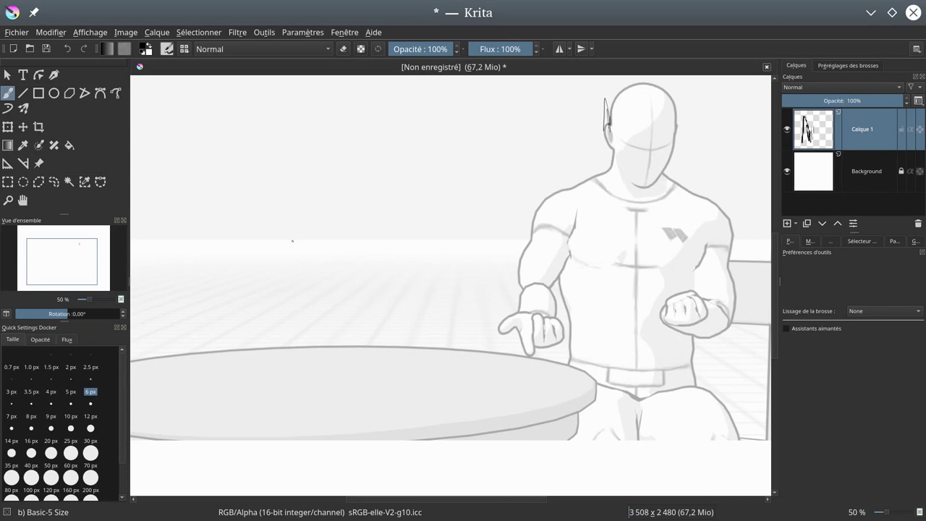
key(ctrl+z)
drag(630, 145, 664, 146)
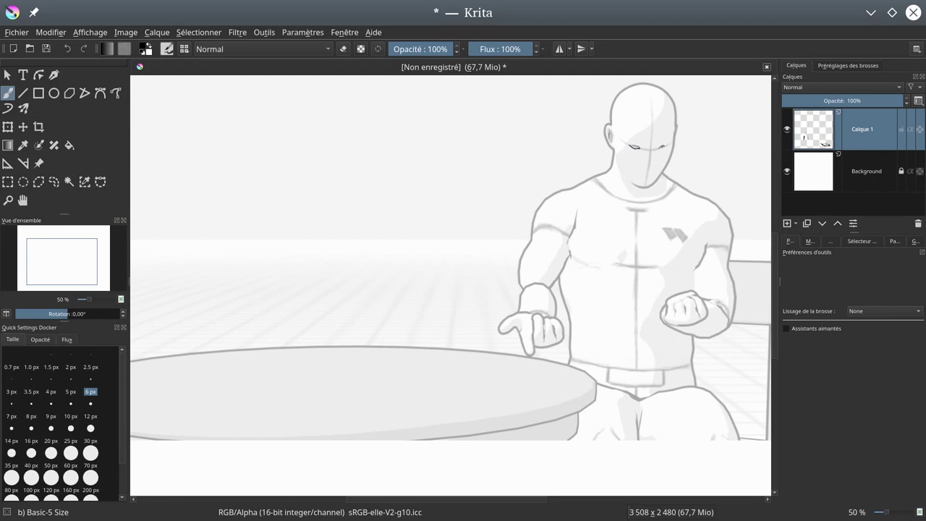